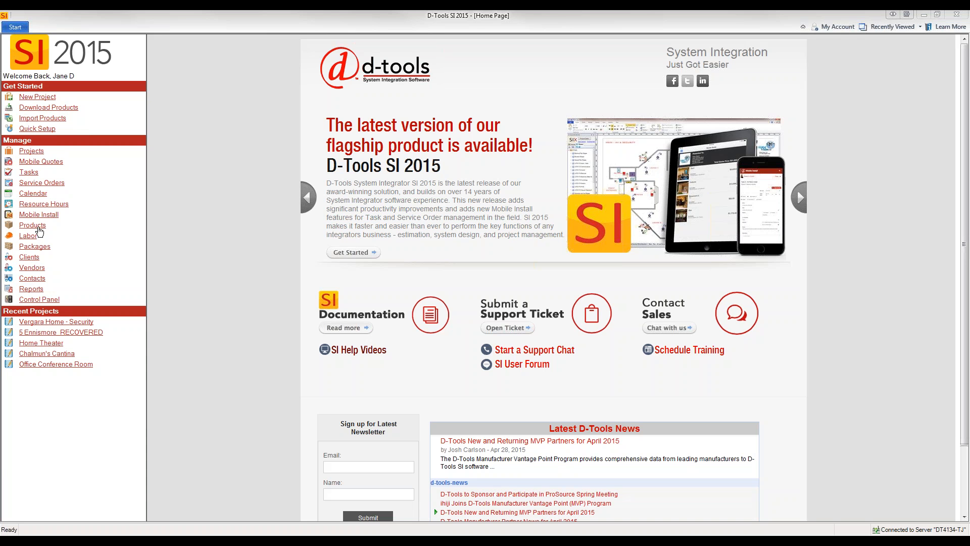
- Open the product catalog for managing products
click(20, 27)
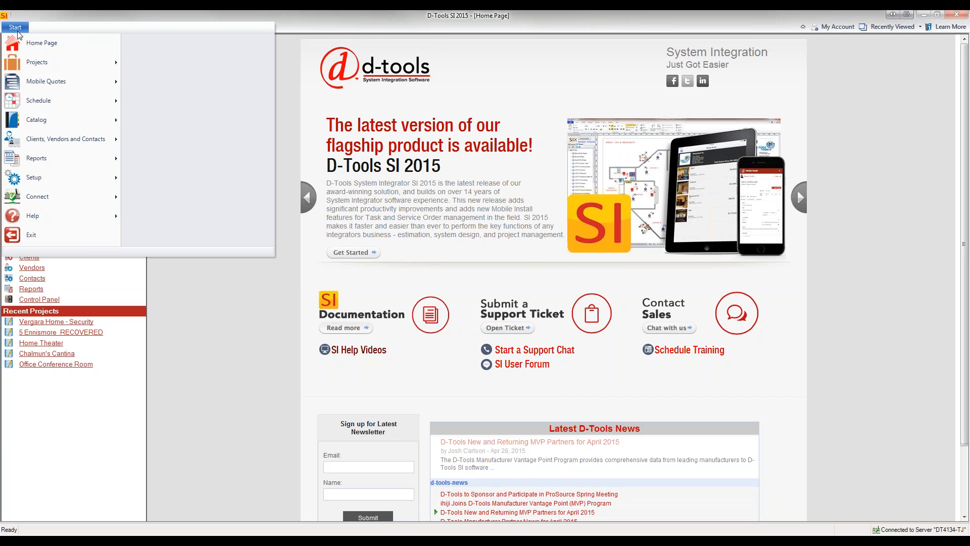
mouse_move(33, 123)
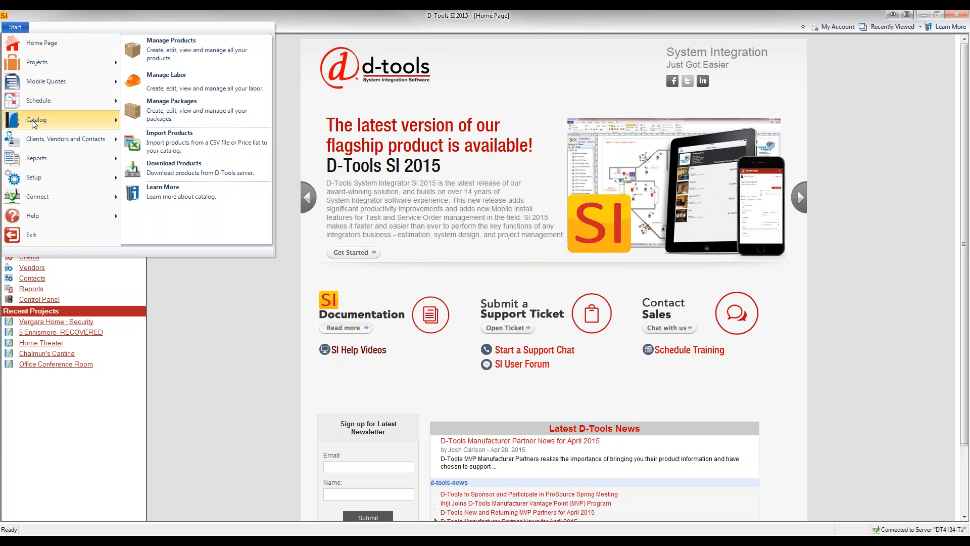
click(165, 55)
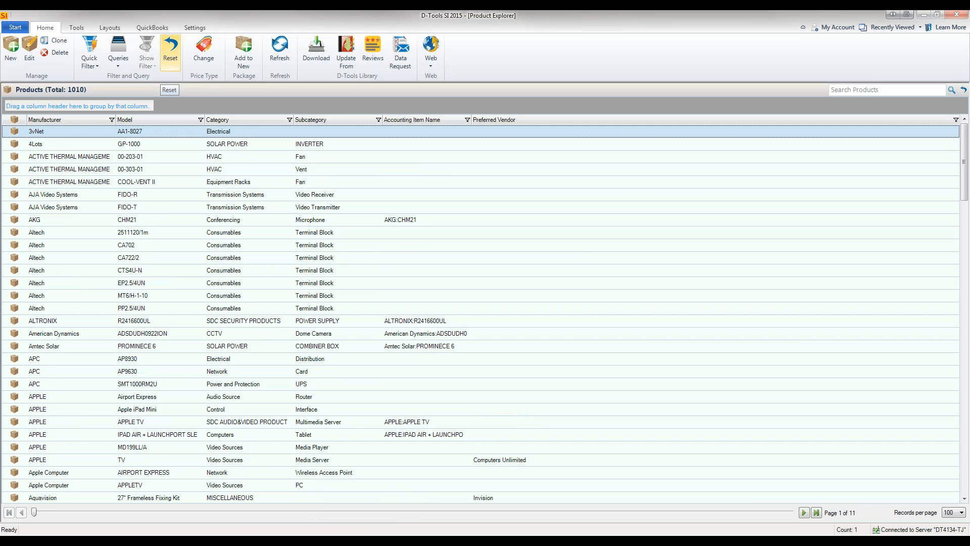
- Filter the product list by QuickBooks status to show only the products not in QuickBooks
click(165, 29)
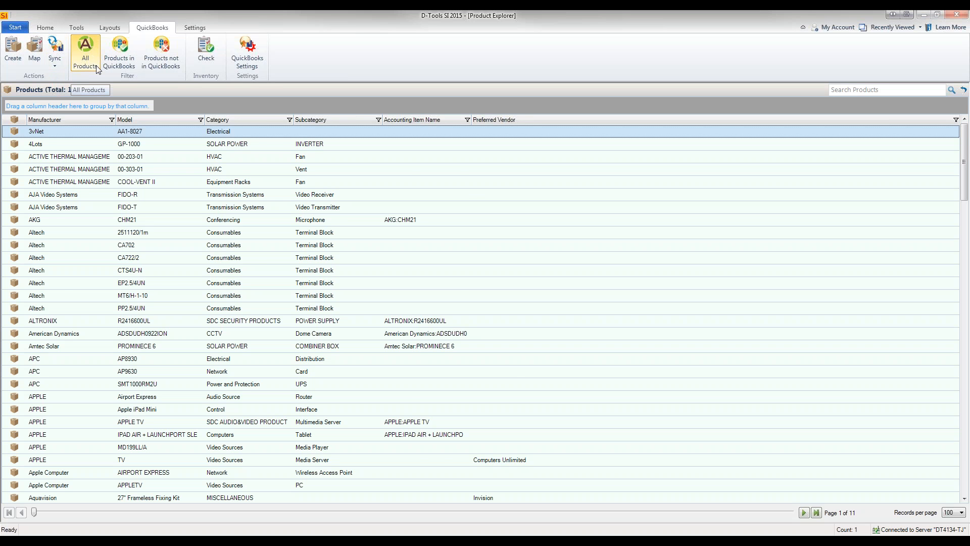
click(117, 65)
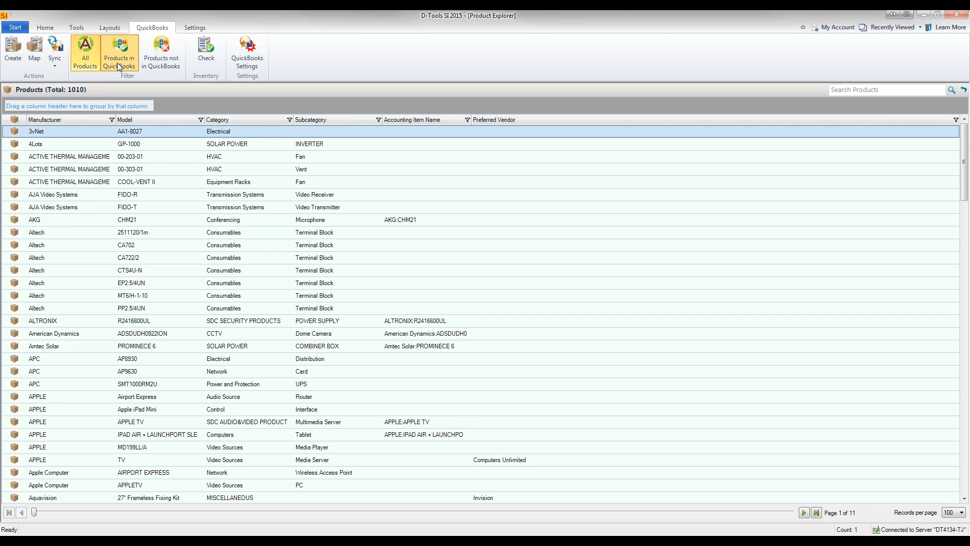
click(162, 65)
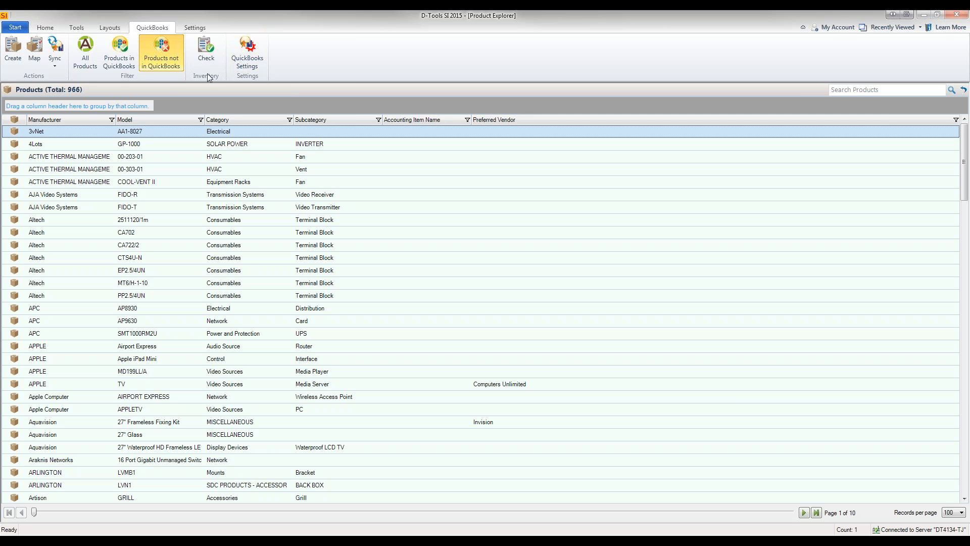
click(21, 66)
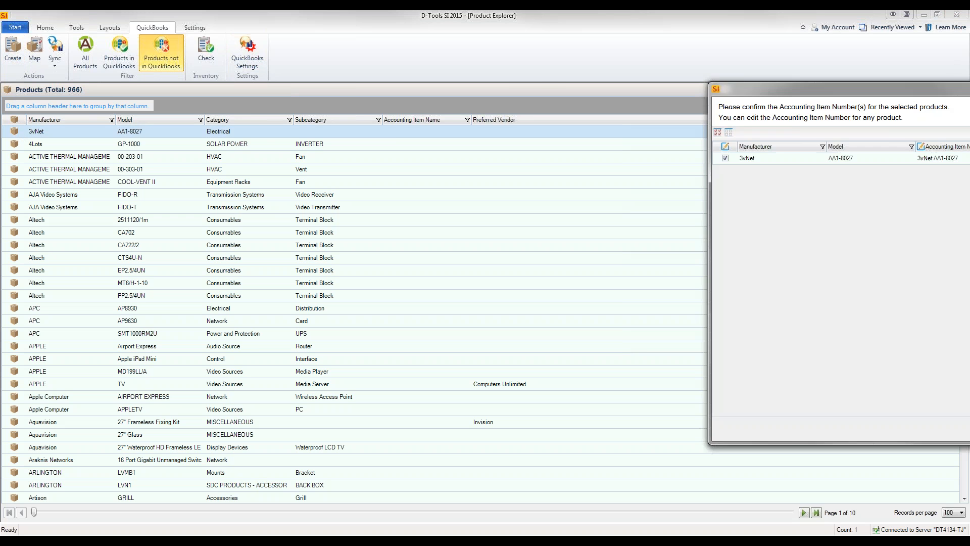
drag(950, 73, 566, 53)
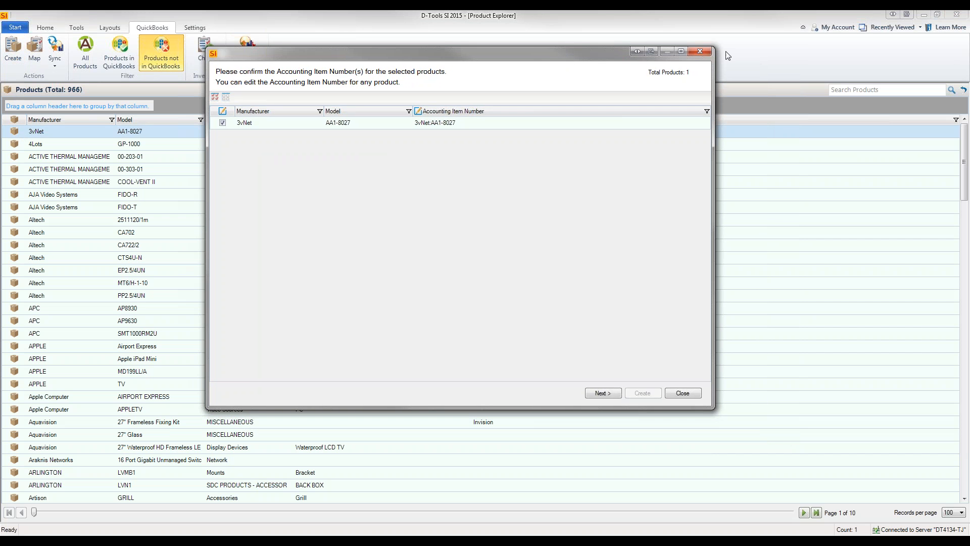
click(696, 51)
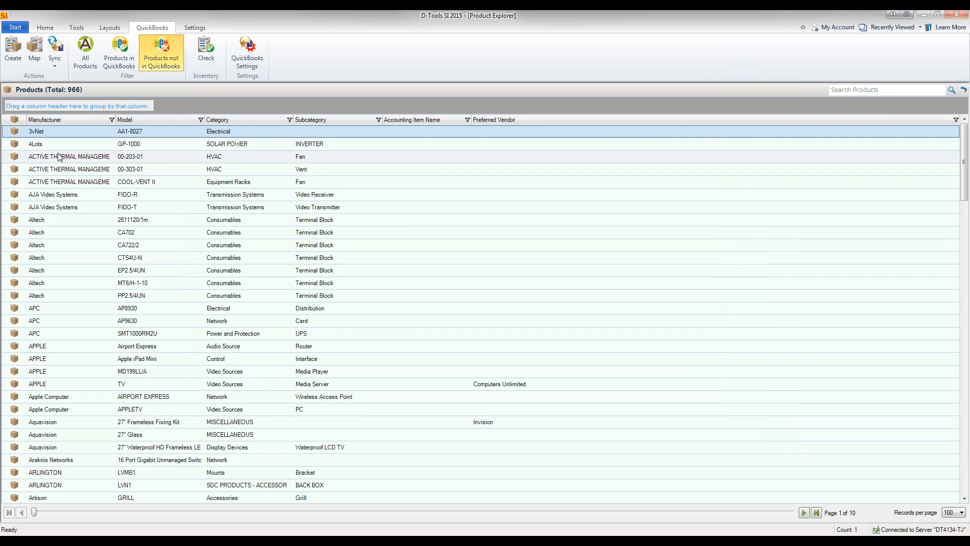
- Start creating QuickBooks items for the products from 3vNet AA1-8027 through Altech 2511120/1m, accepting the proposed accounting item numbers
shift+click(73, 218)
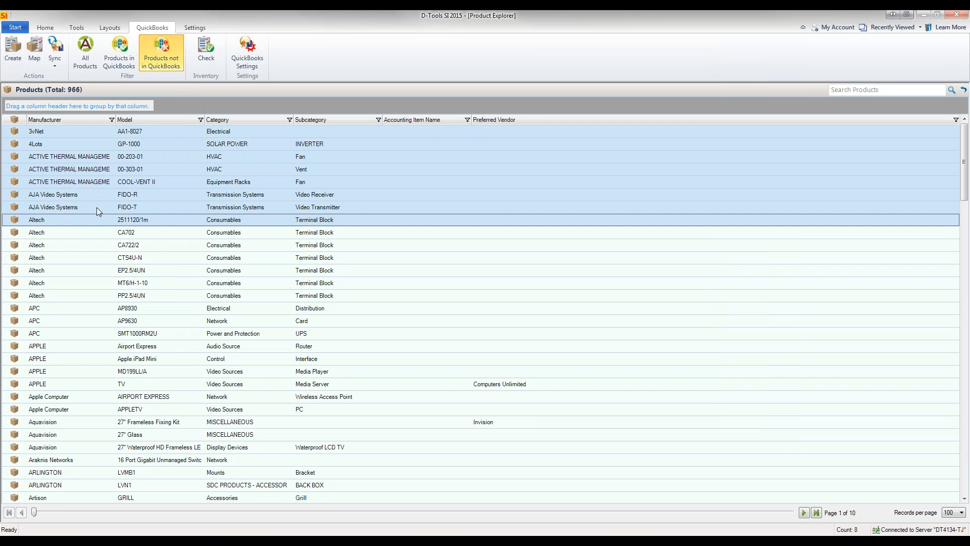
click(13, 58)
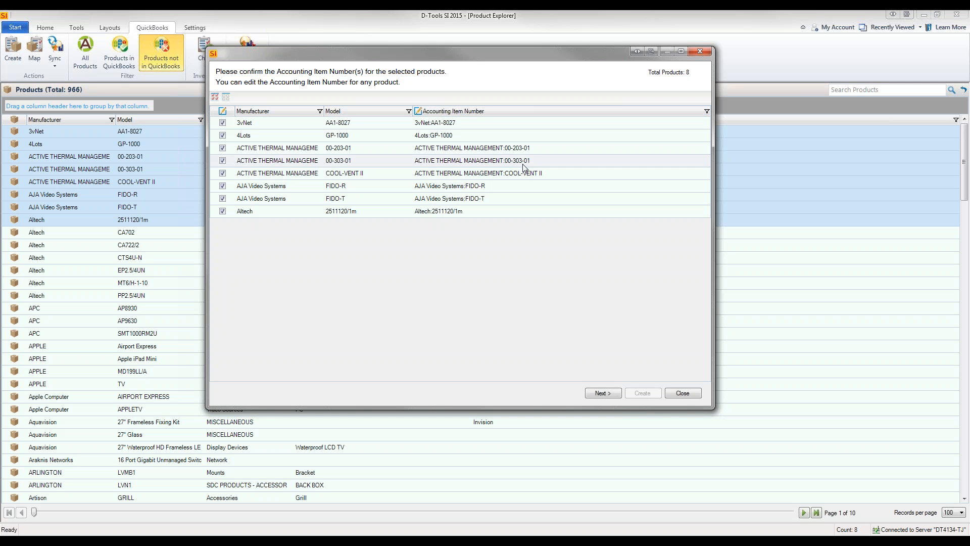
click(602, 393)
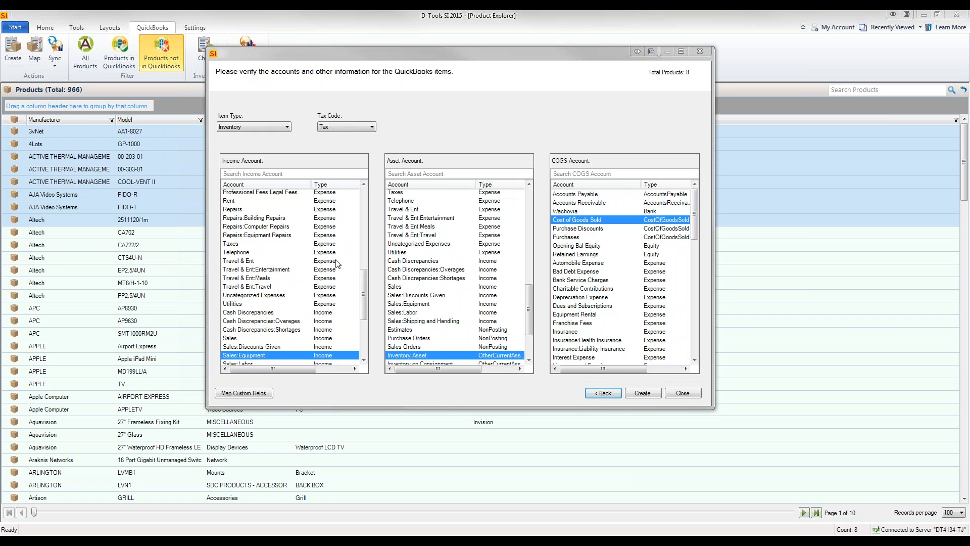
- Review the income, asset and COGS accounts and the item type and tax code options for the QuickBooks items
mouse_move(365, 283)
mouse_down()
mouse_move(364, 310)
mouse_move(368, 284)
mouse_up()
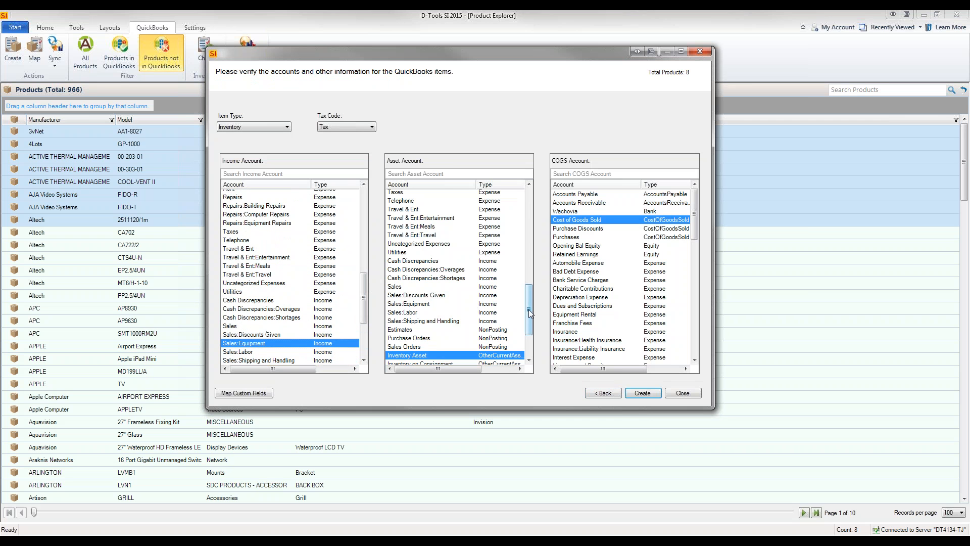
mouse_move(529, 309)
mouse_down()
mouse_move(532, 334)
mouse_move(532, 316)
mouse_up()
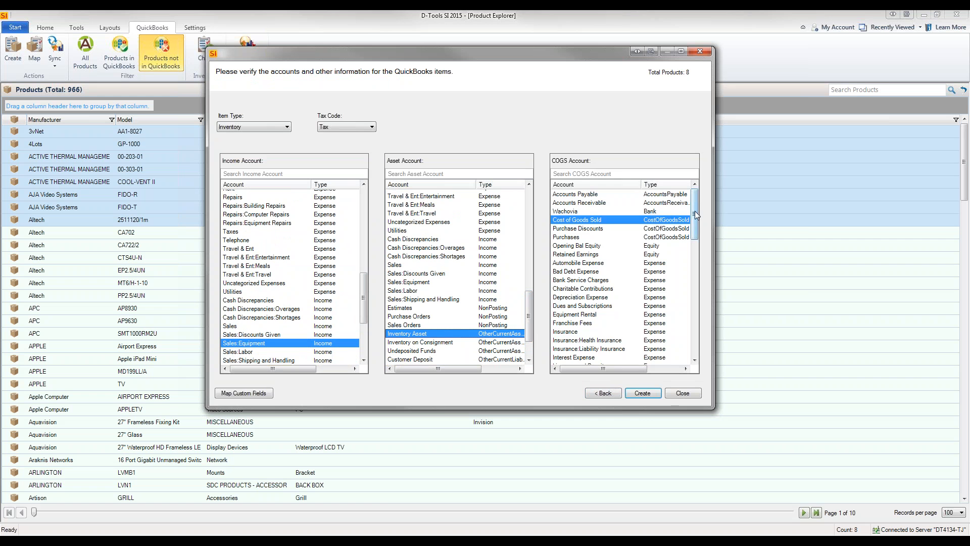
mouse_move(695, 211)
mouse_down()
mouse_move(698, 234)
mouse_move(697, 207)
mouse_up()
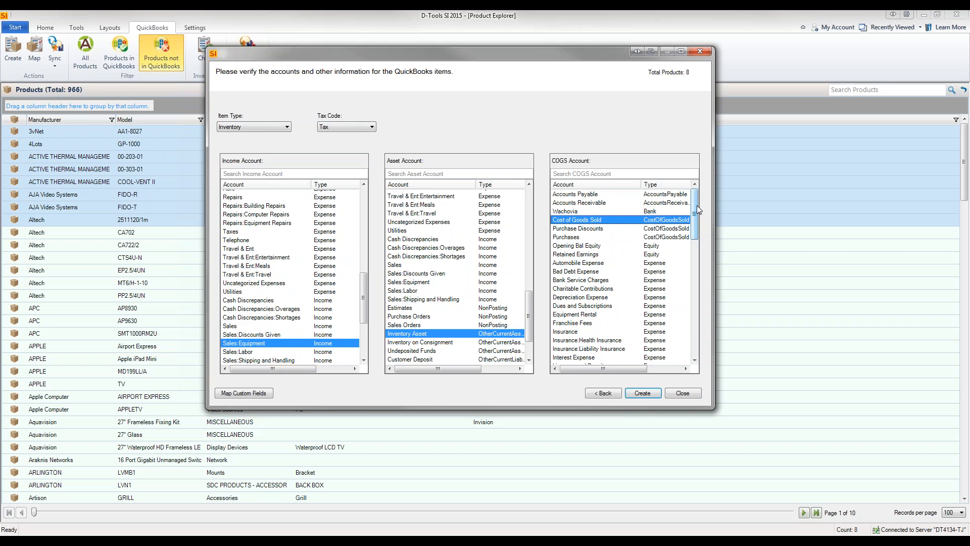
click(244, 126)
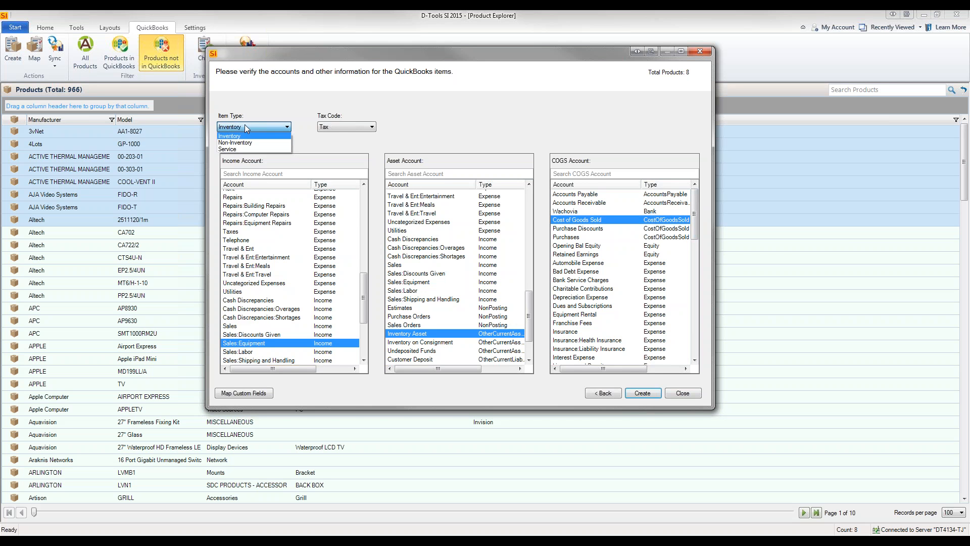
click(337, 124)
click(339, 126)
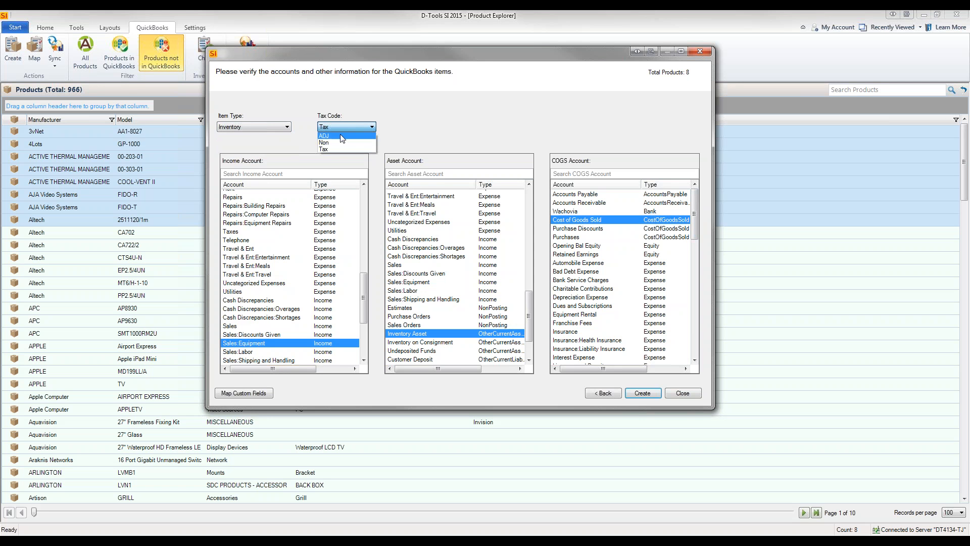
click(353, 127)
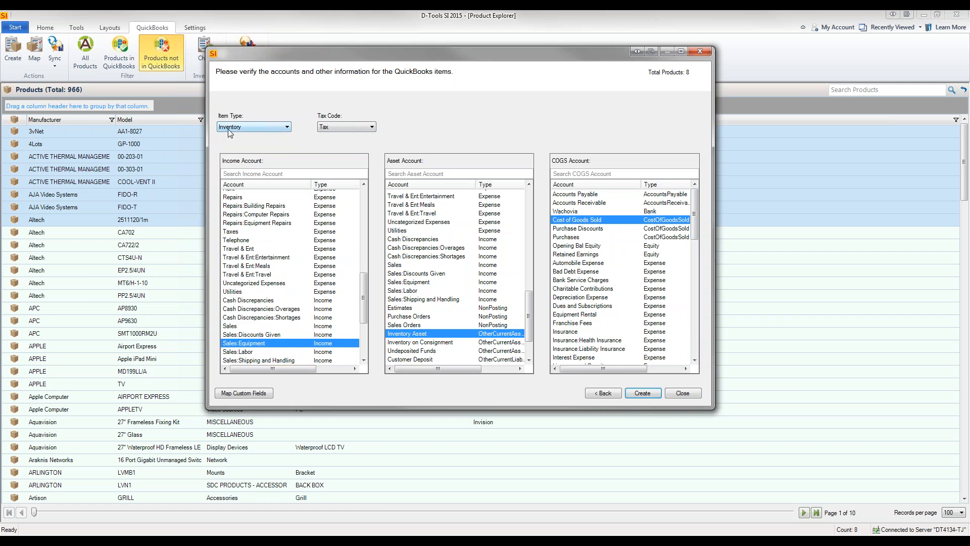
- Create the QuickBooks items for the selected products and map every product whose item already exists in QuickBooks
click(640, 395)
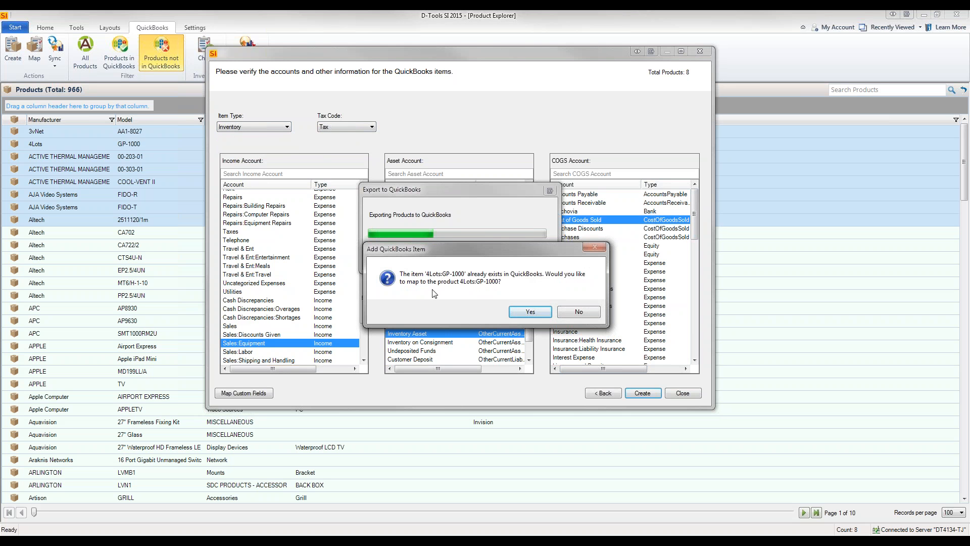
click(517, 315)
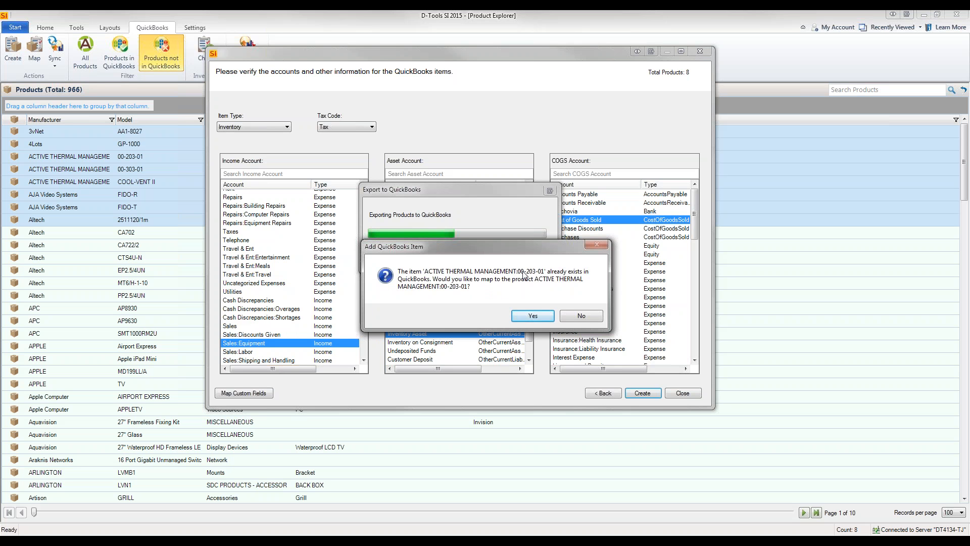
click(530, 318)
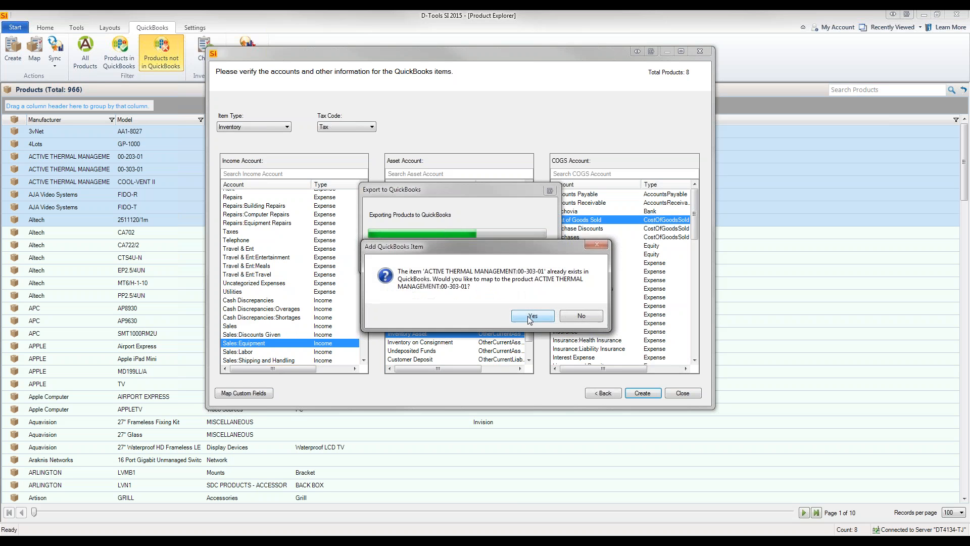
click(530, 318)
click(530, 318)
click(530, 318)
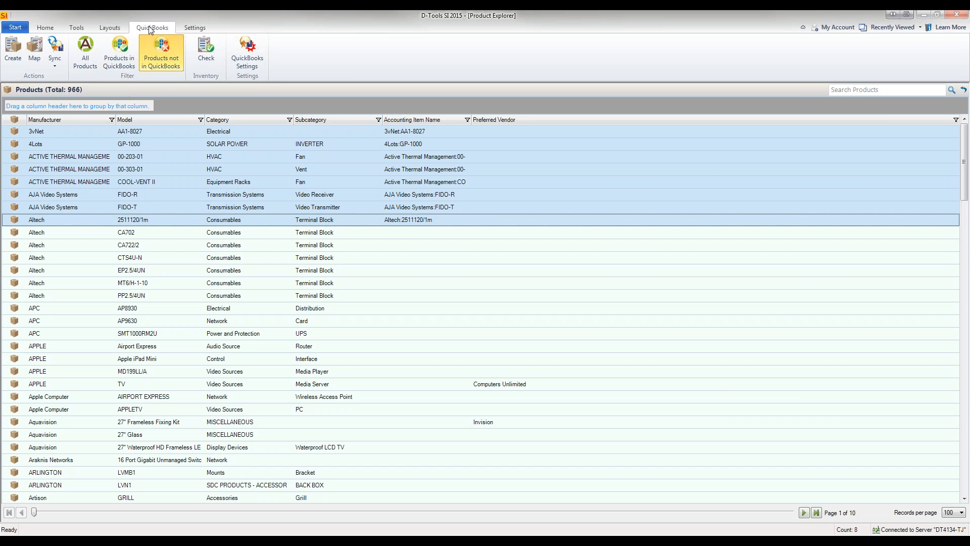
- Compare the product list in the General and Accounting layouts, ending in Accounting with the QuickBooks commands displayed
click(111, 29)
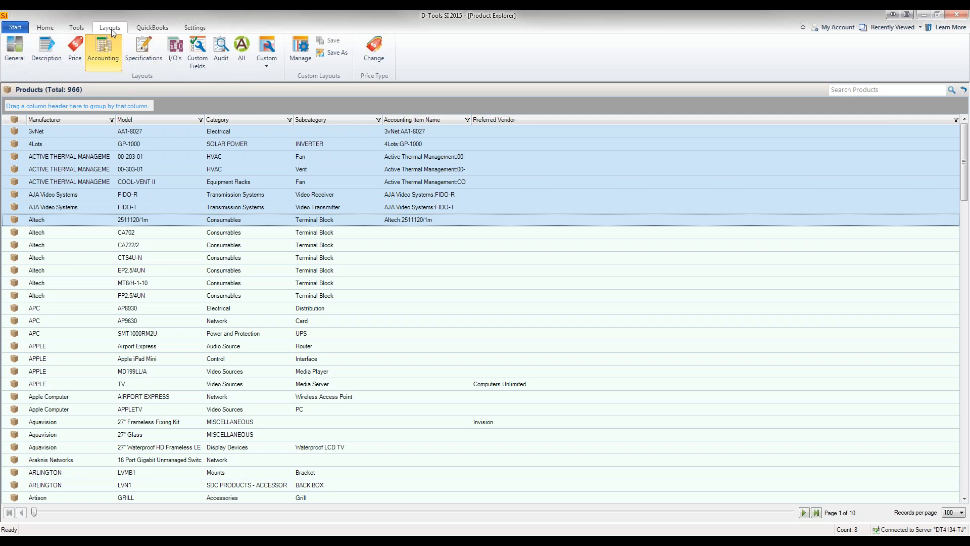
click(112, 69)
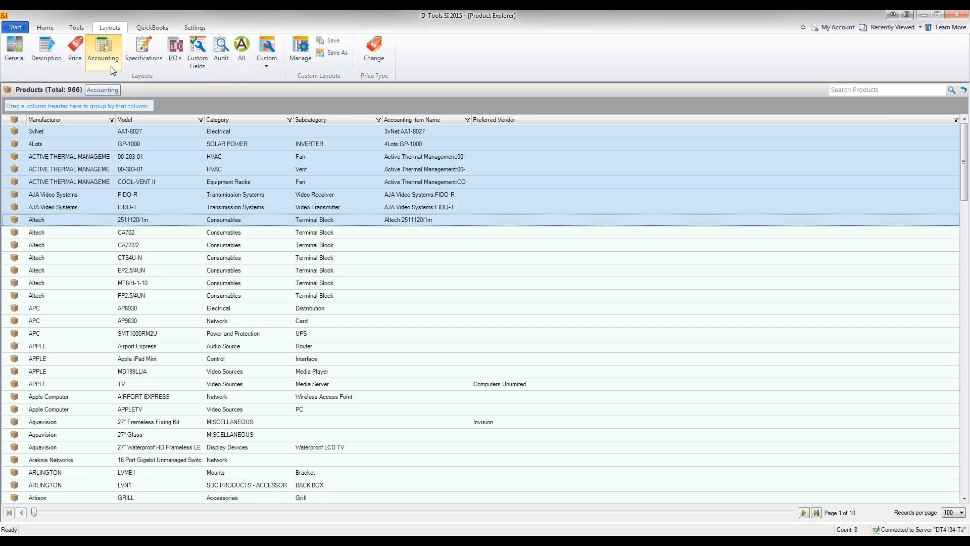
click(12, 57)
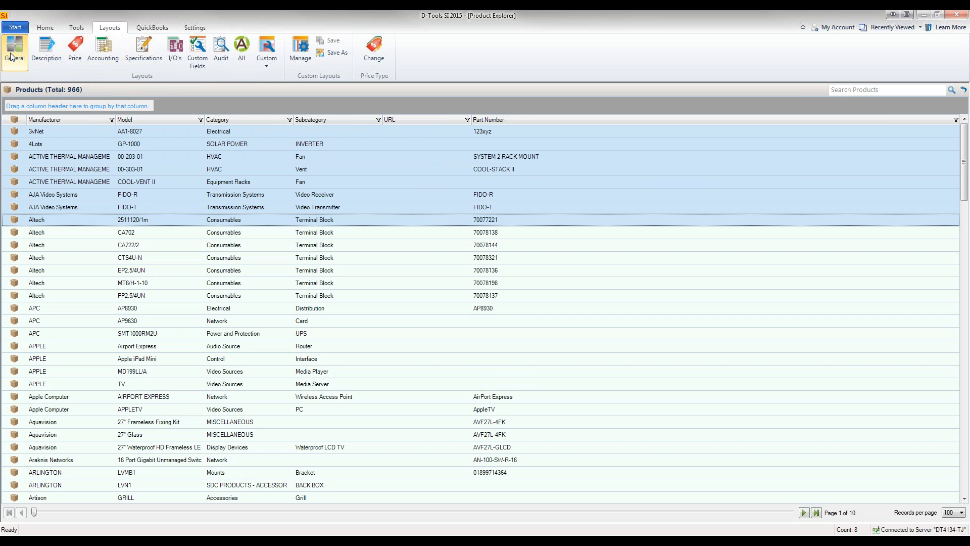
click(103, 51)
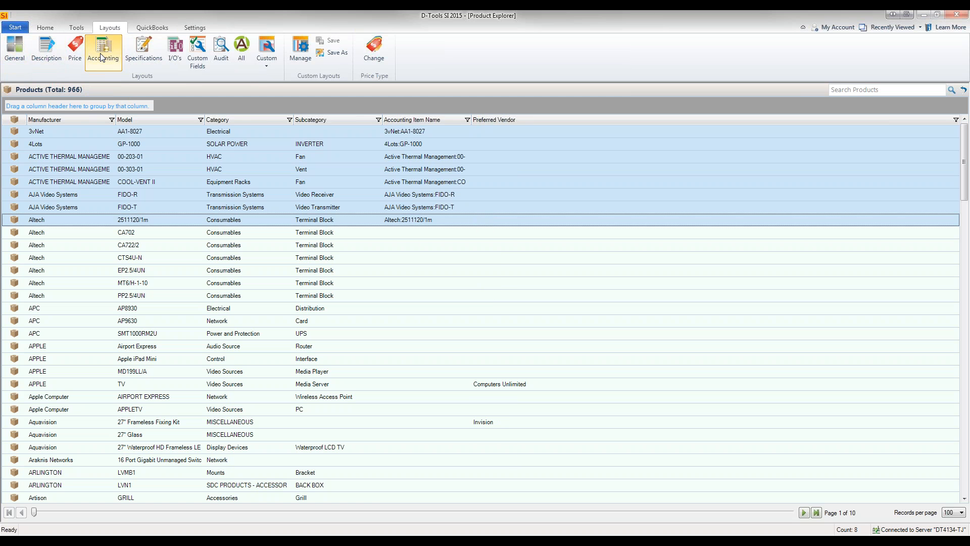
click(154, 29)
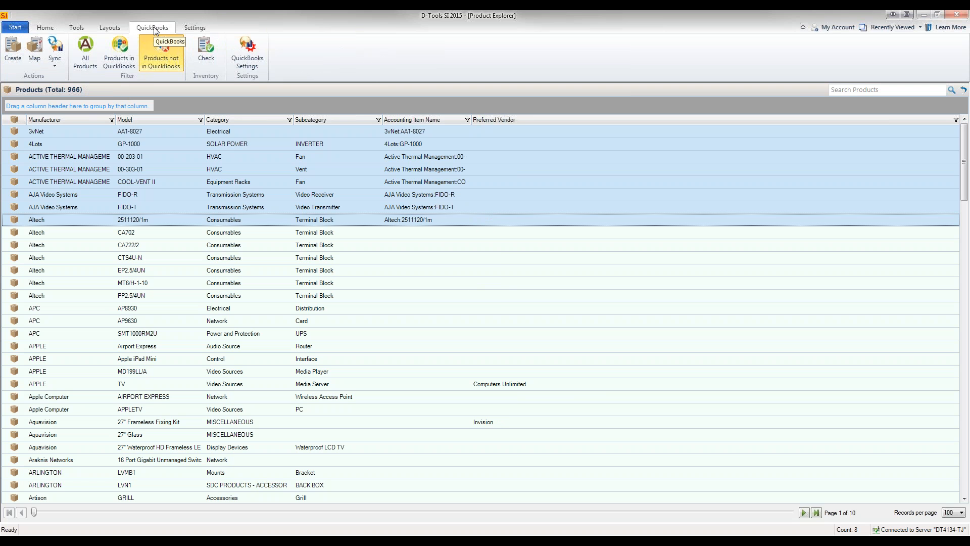
- Examine the accounting item name and preferred vendor choices of ACTIVE THERMAL MANAGEMENT 00-203-01, and save and close the product
double_click(121, 158)
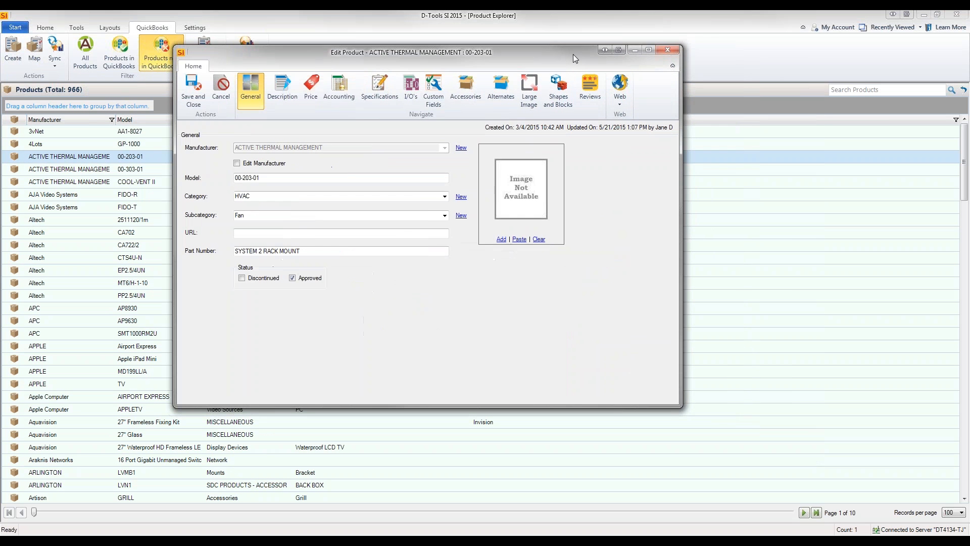
click(341, 95)
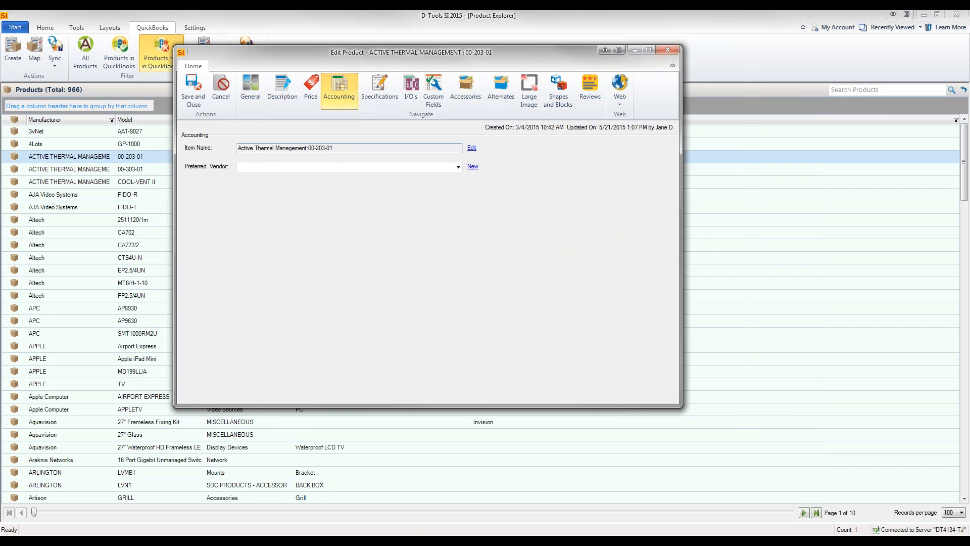
click(458, 166)
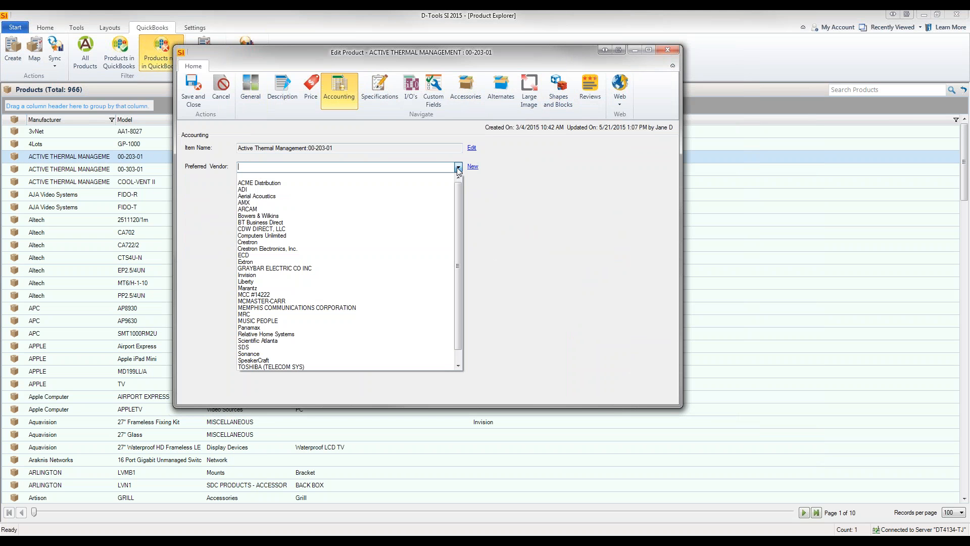
mouse_move(458, 192)
mouse_down()
mouse_move(459, 231)
mouse_move(463, 181)
mouse_up()
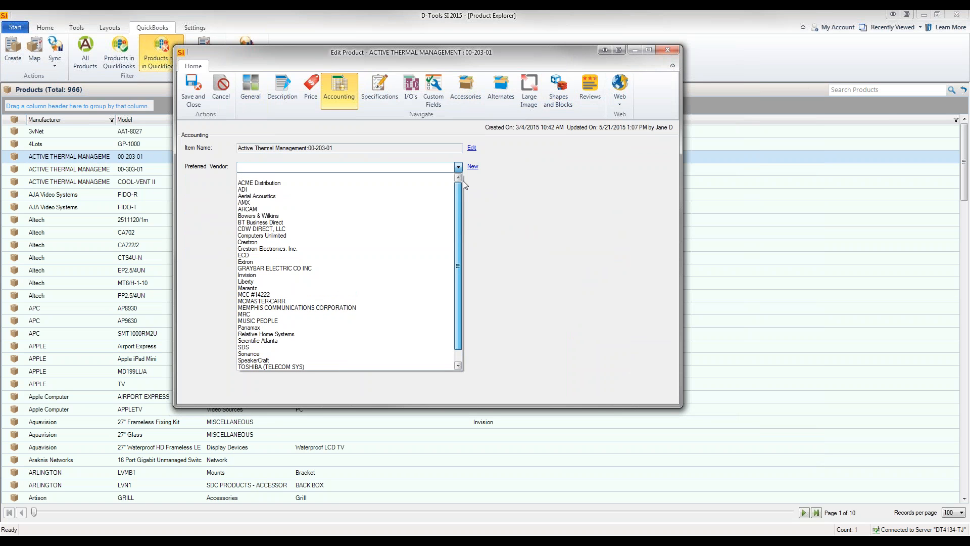
click(538, 208)
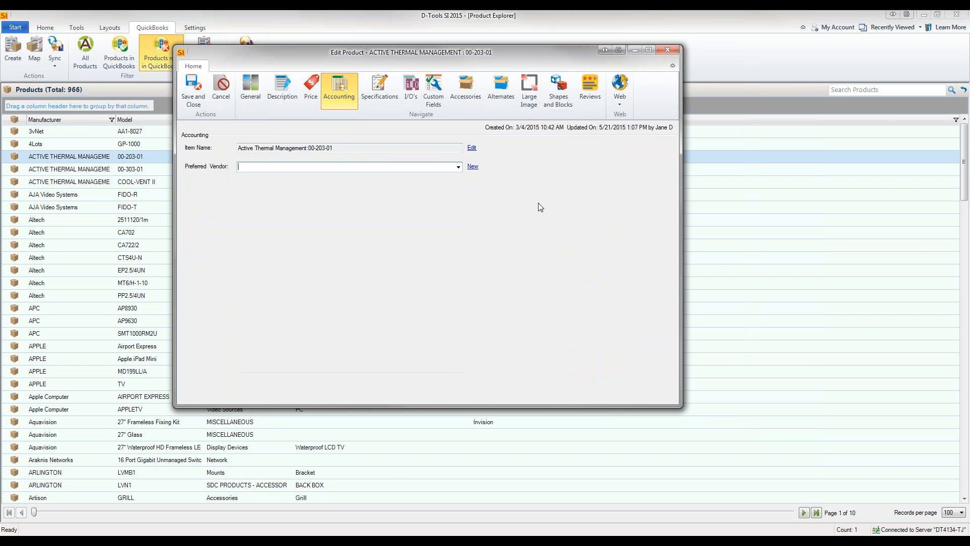
click(197, 99)
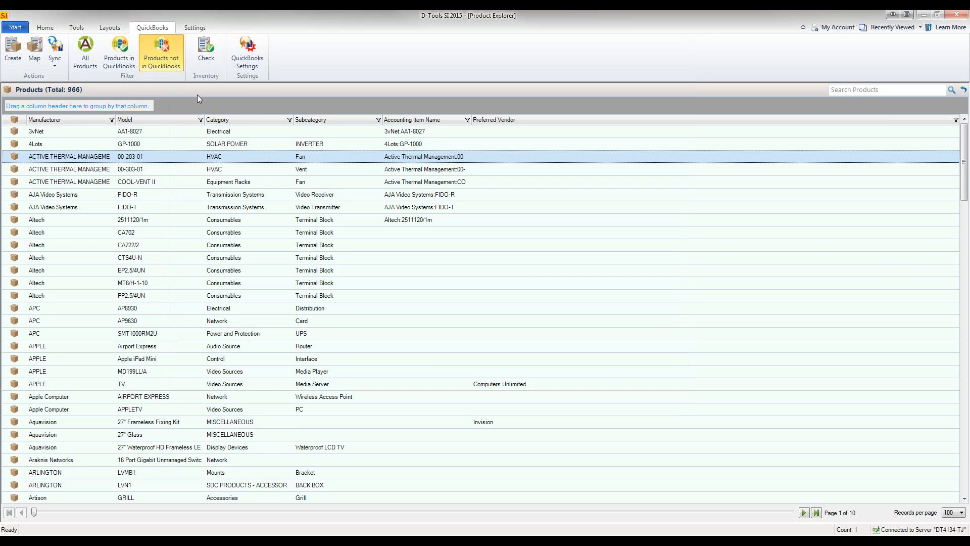
- Map the APC AP9630 network card to the existing QuickBooks inventory item Altech
click(260, 320)
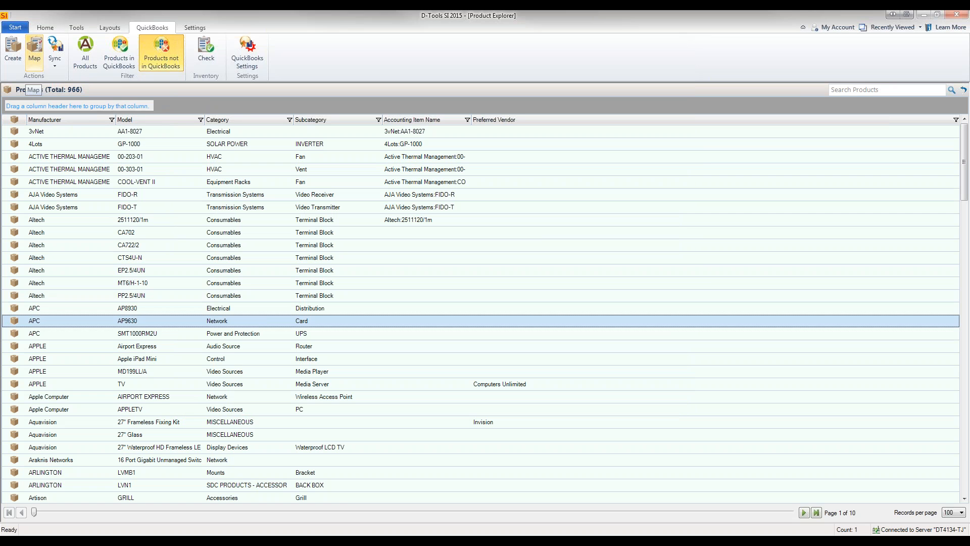
click(41, 65)
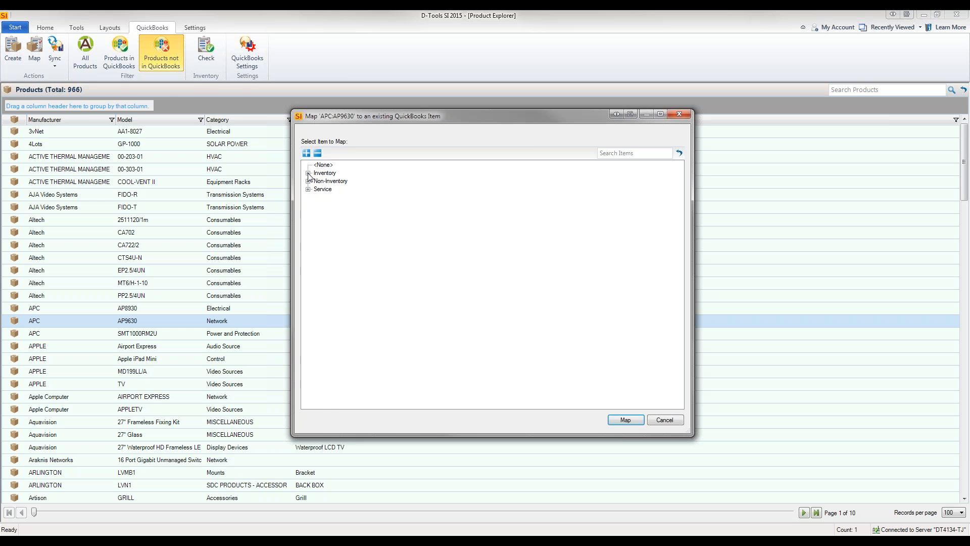
click(308, 173)
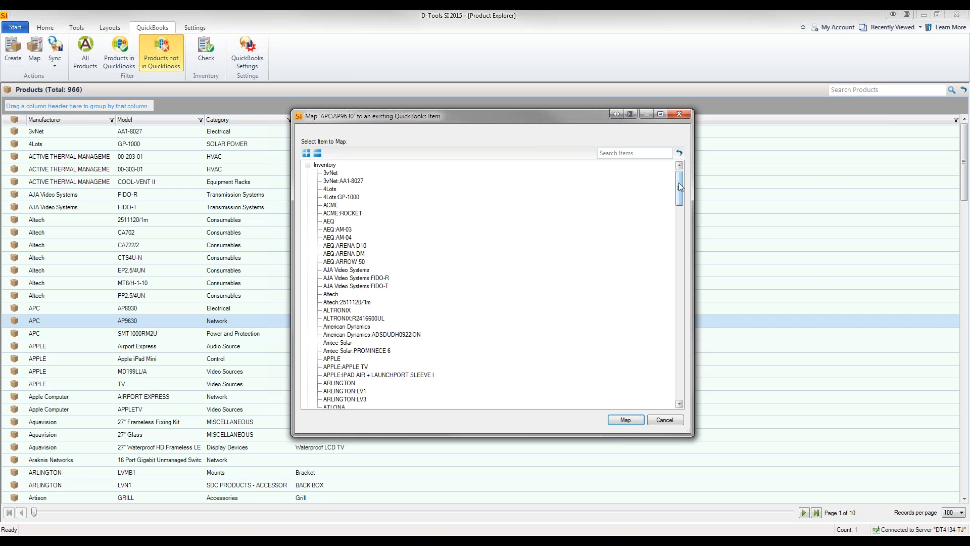
drag(680, 187, 684, 205)
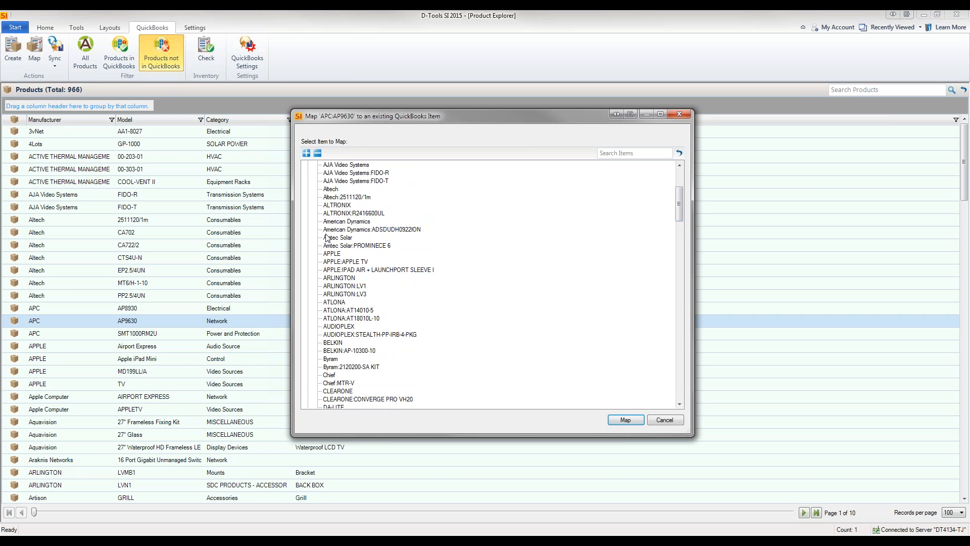
click(333, 189)
click(620, 424)
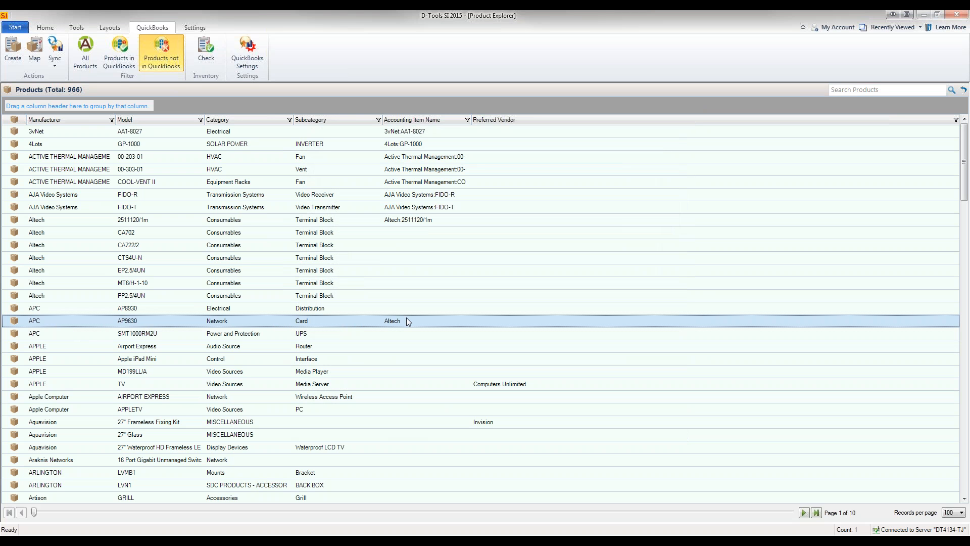
- Filter the product list to products in QuickBooks and look through the mapped accounting item names
click(129, 61)
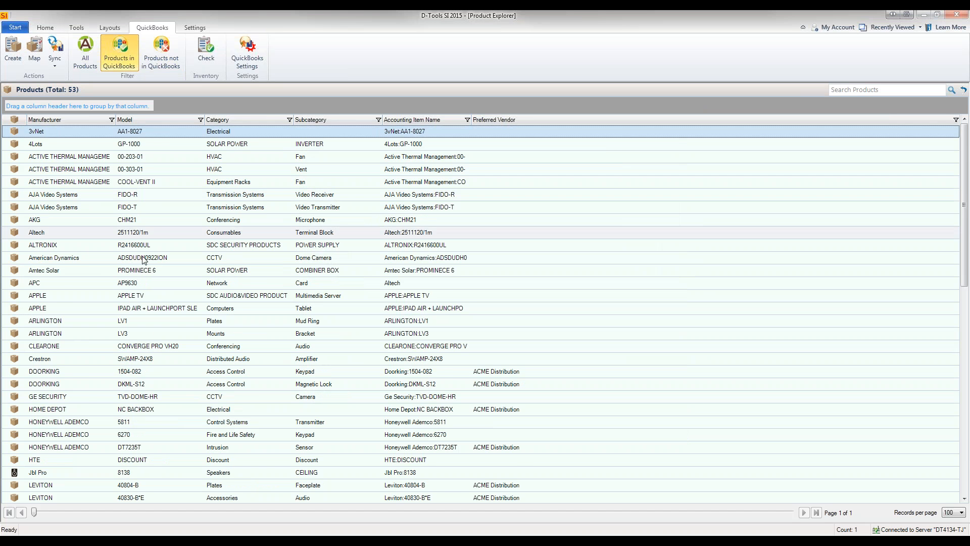
scroll(173, 347, down, 1)
scroll(173, 346, down, 1)
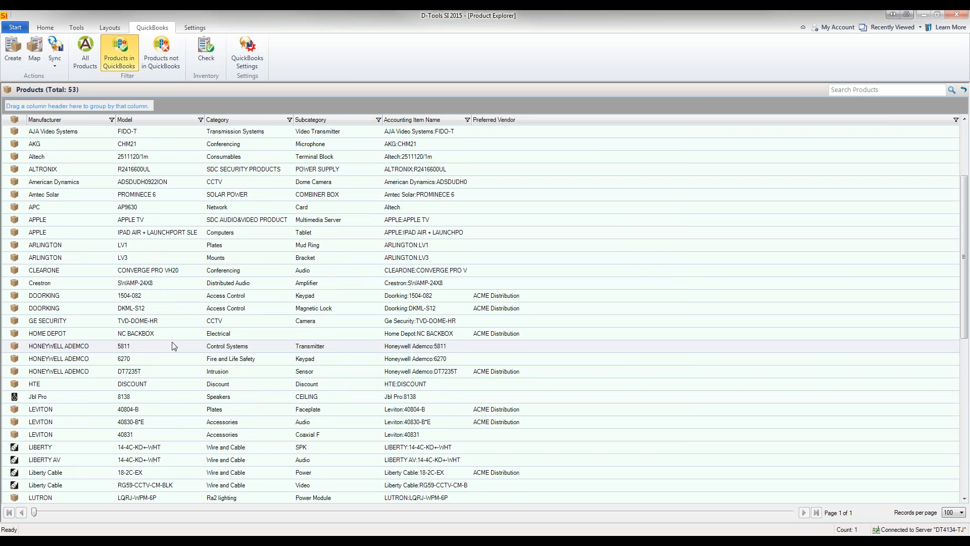
- Check the QuickBooks inventory of HONEYWELL ADEMCO 5811, enlarging the results window enough to read the full error message
click(174, 349)
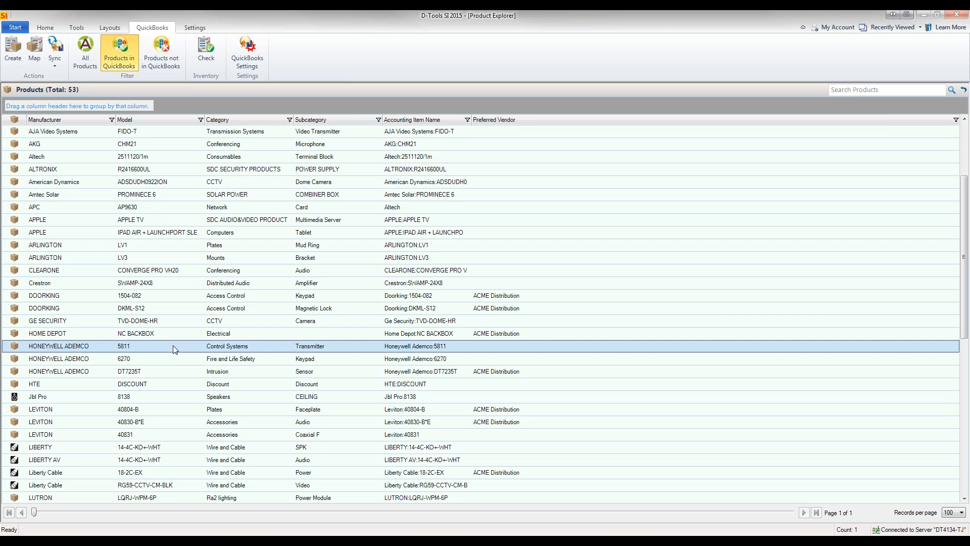
click(203, 48)
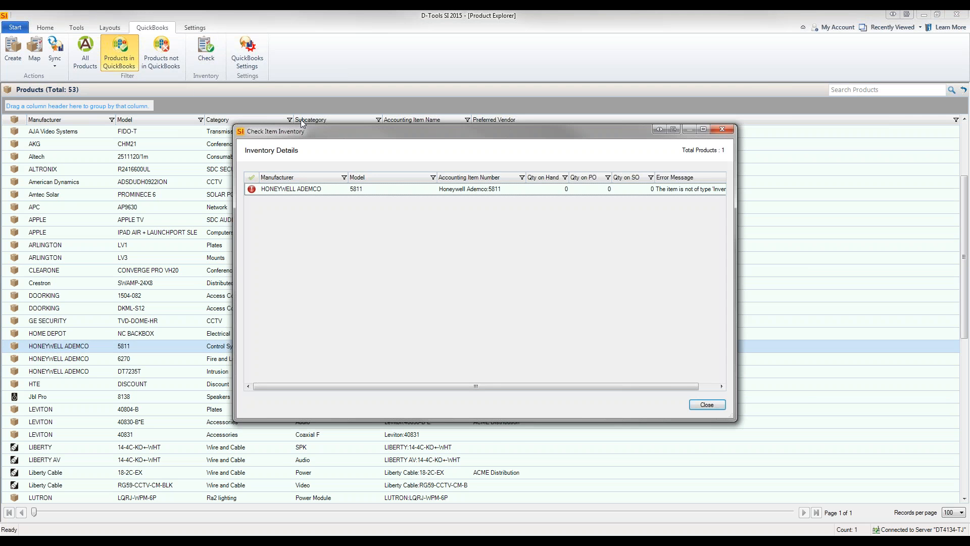
drag(302, 133, 226, 72)
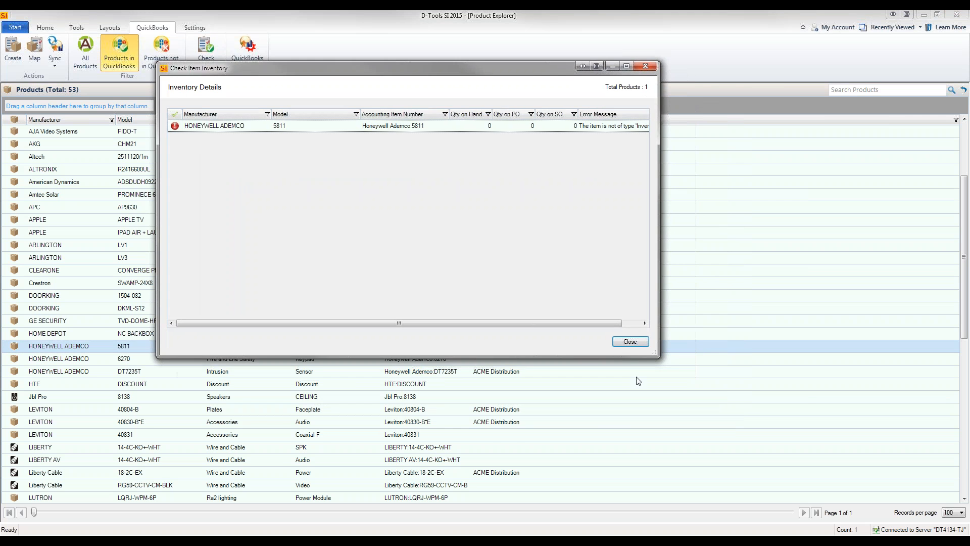
drag(659, 357, 715, 382)
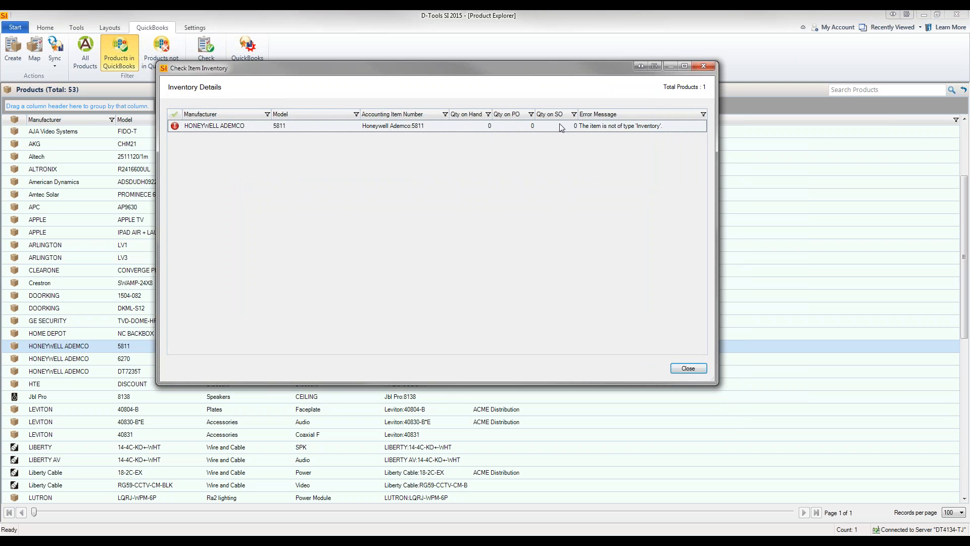
click(217, 130)
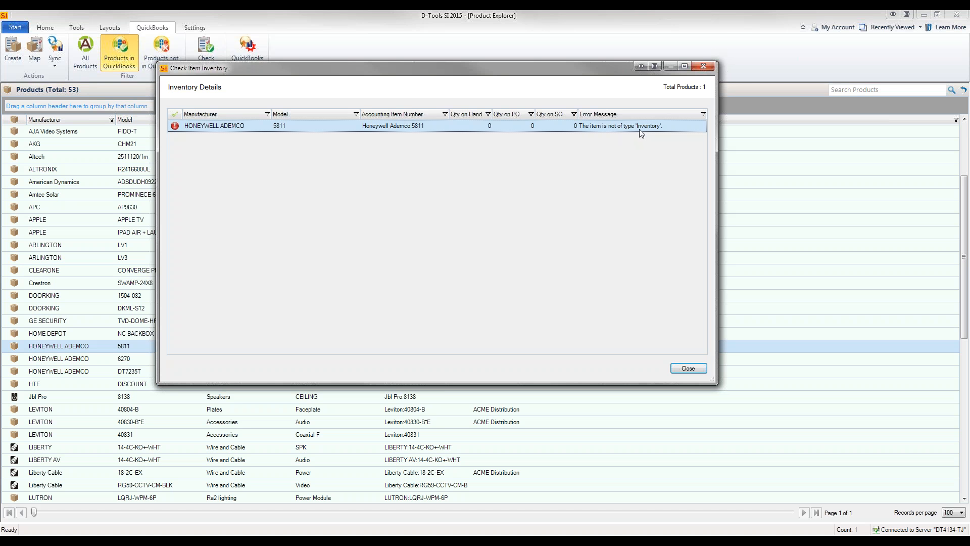
click(687, 369)
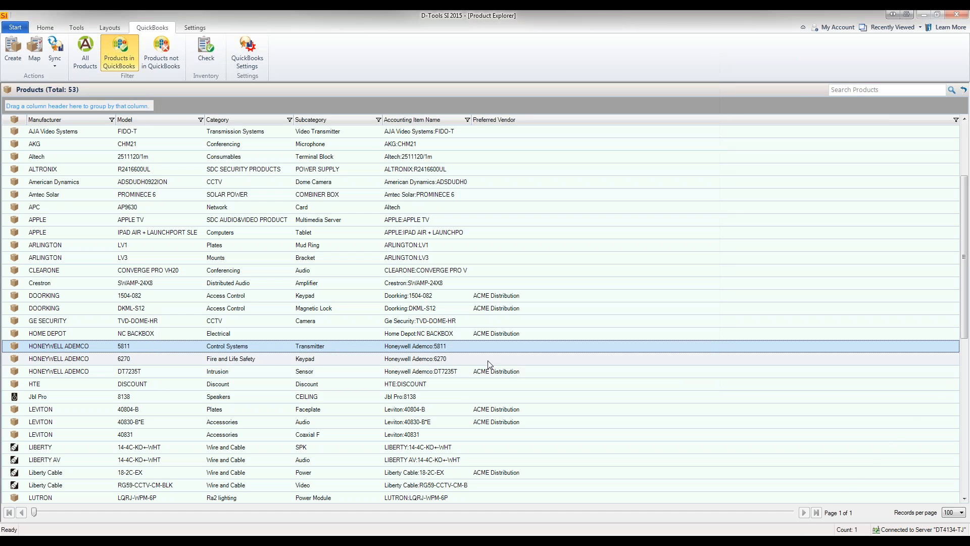
- Check the QuickBooks inventory of DOORKING 1504-082 and of CLEARONE CONVERGE PRO VH20, closing each result
click(159, 298)
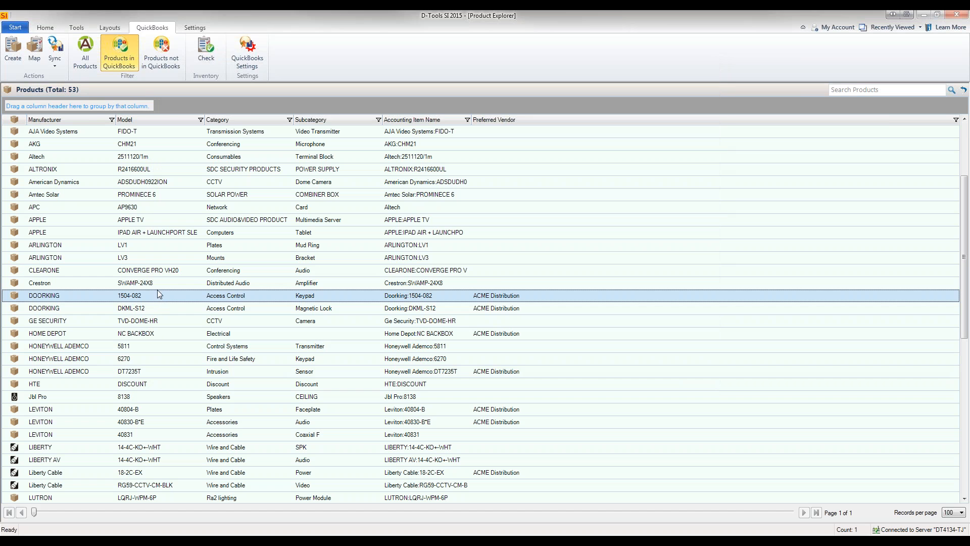
click(200, 59)
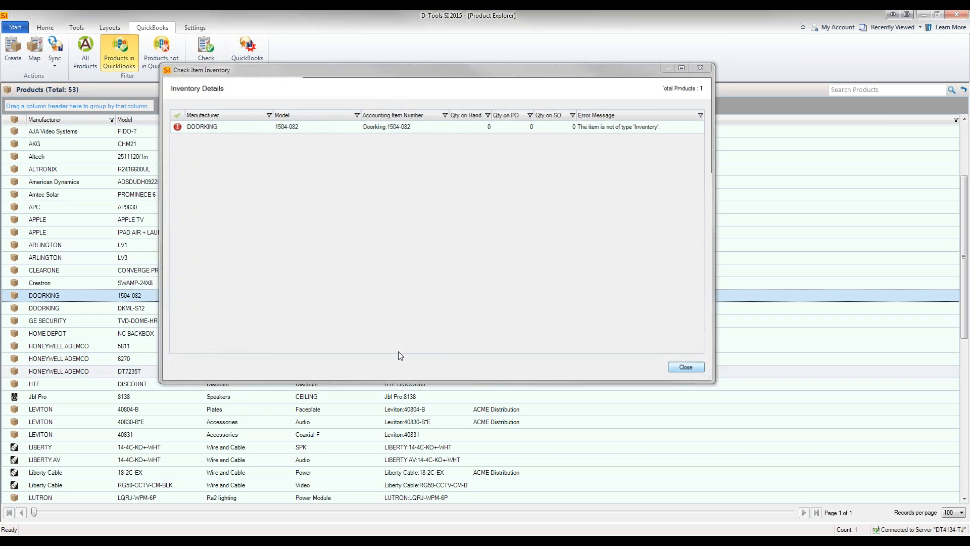
key(Escape)
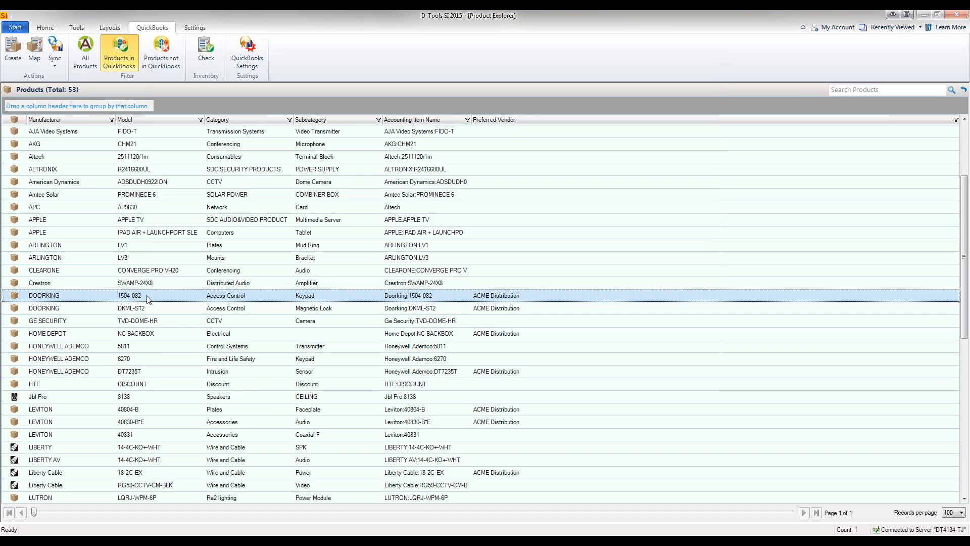
click(114, 273)
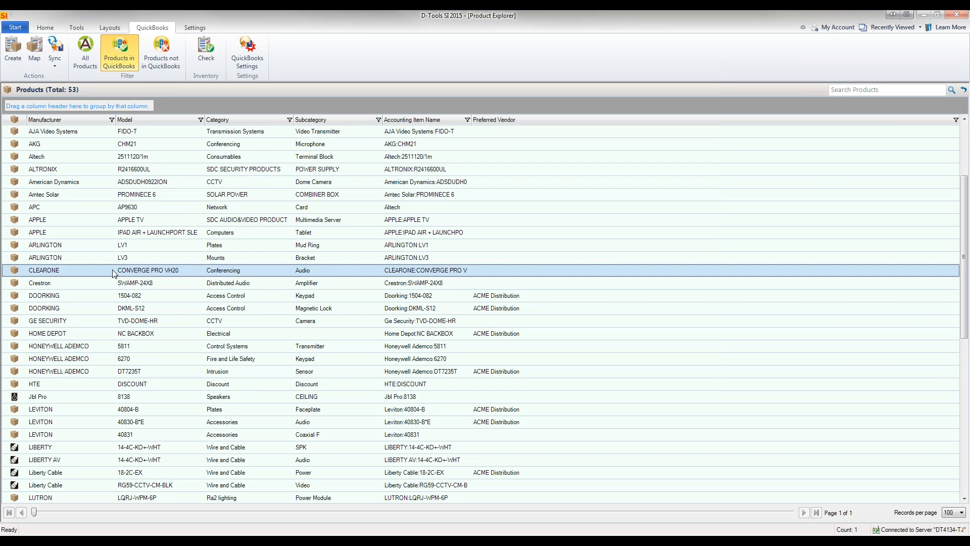
click(211, 47)
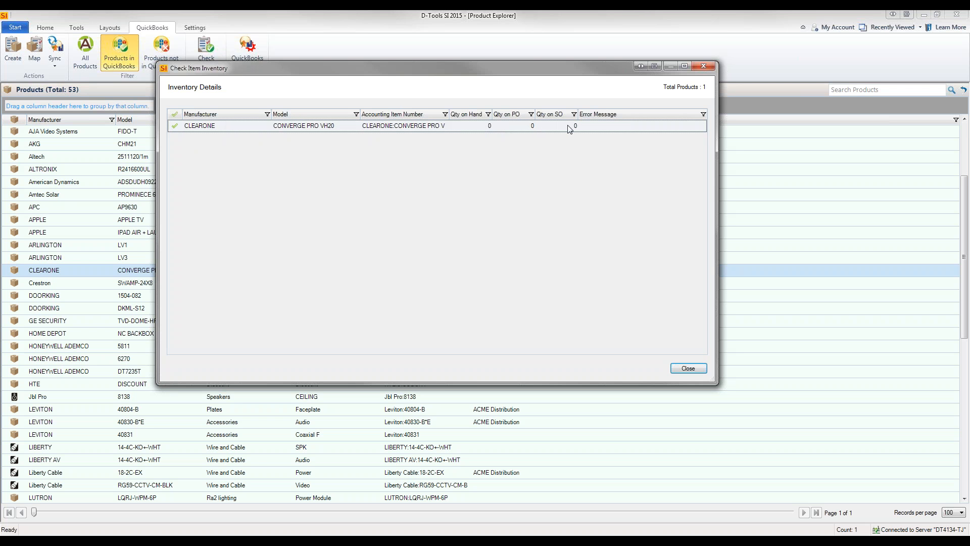
click(697, 369)
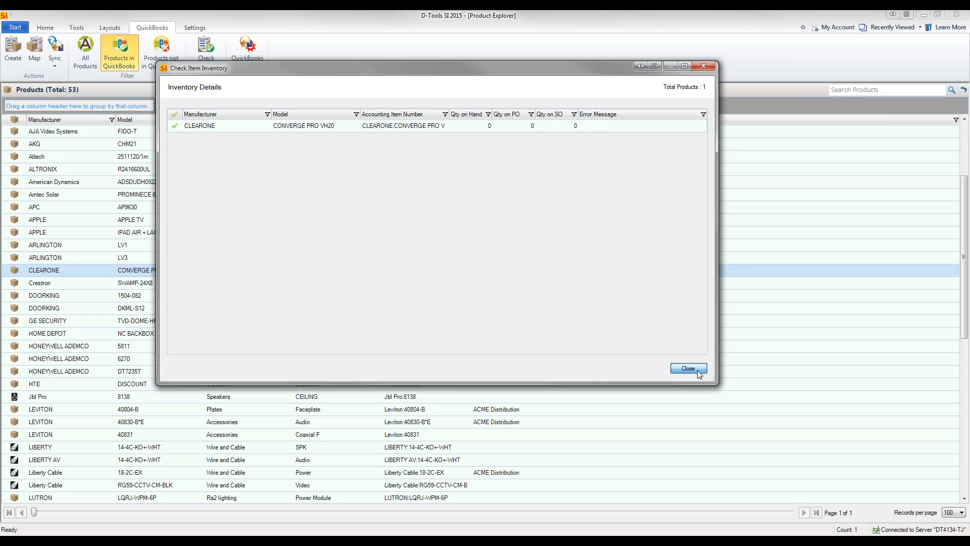
- Open the QuickBooks settings and review all groups from General to Options
click(249, 57)
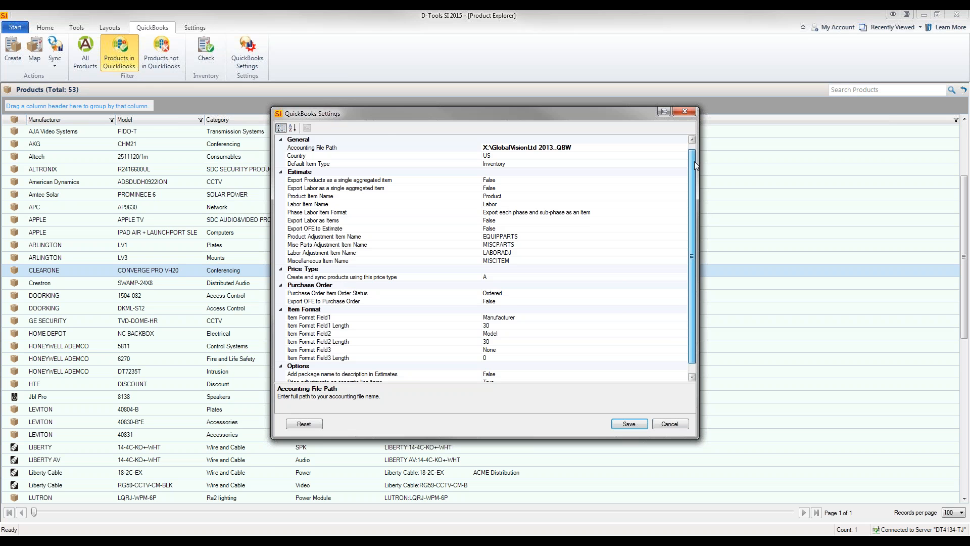
mouse_move(695, 162)
mouse_down()
mouse_move(700, 202)
mouse_move(694, 143)
mouse_up()
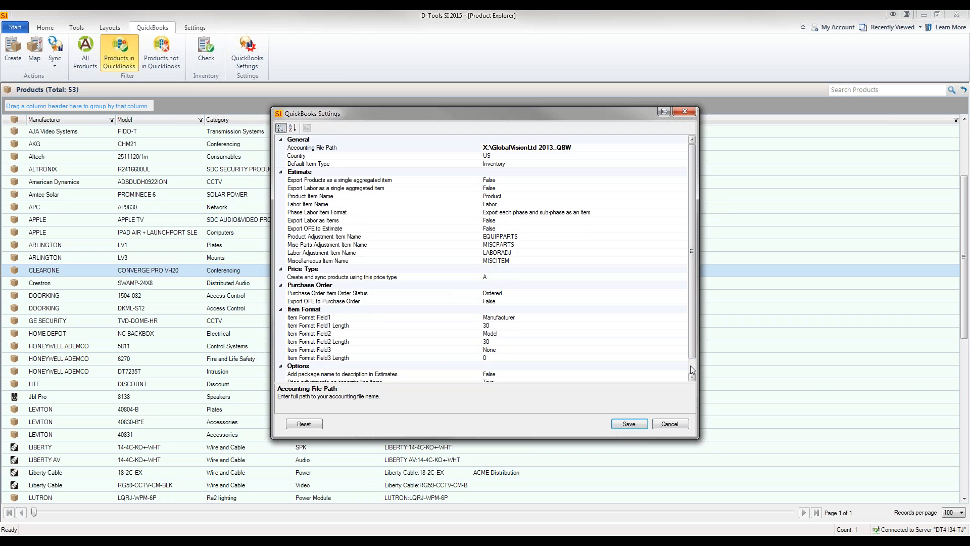
scroll(692, 370, down, 1)
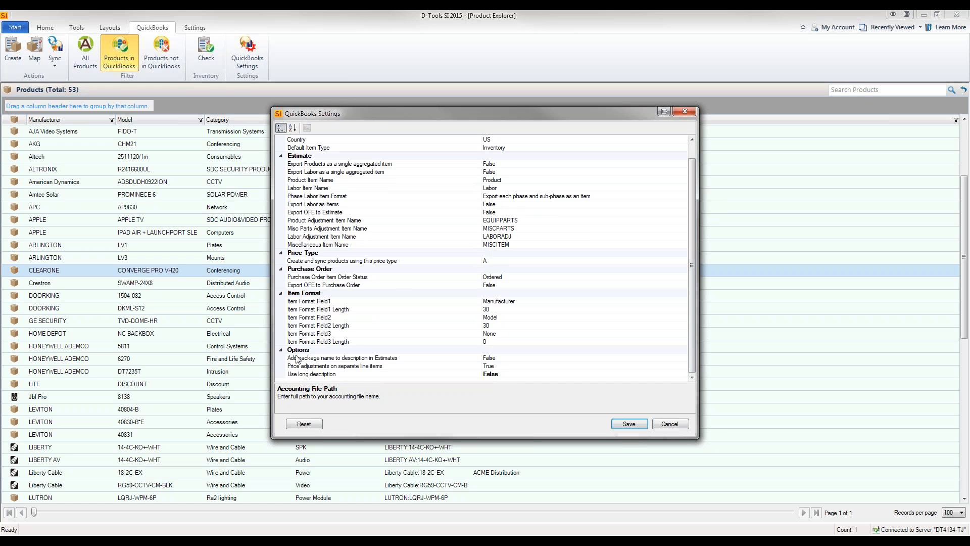
click(691, 149)
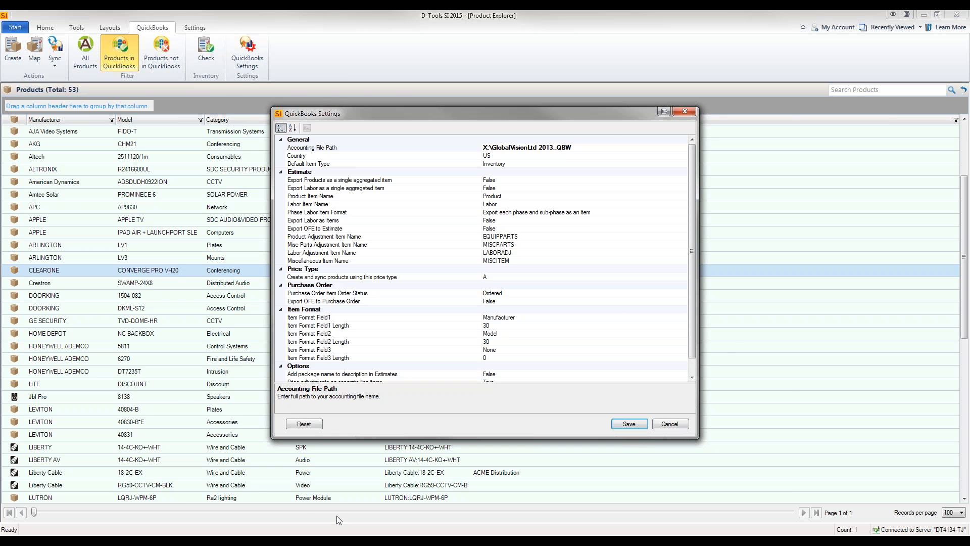
- Switch to QuickBooks, look up the company file's location in Product Information, and return to the D-Tools SI settings
click(242, 541)
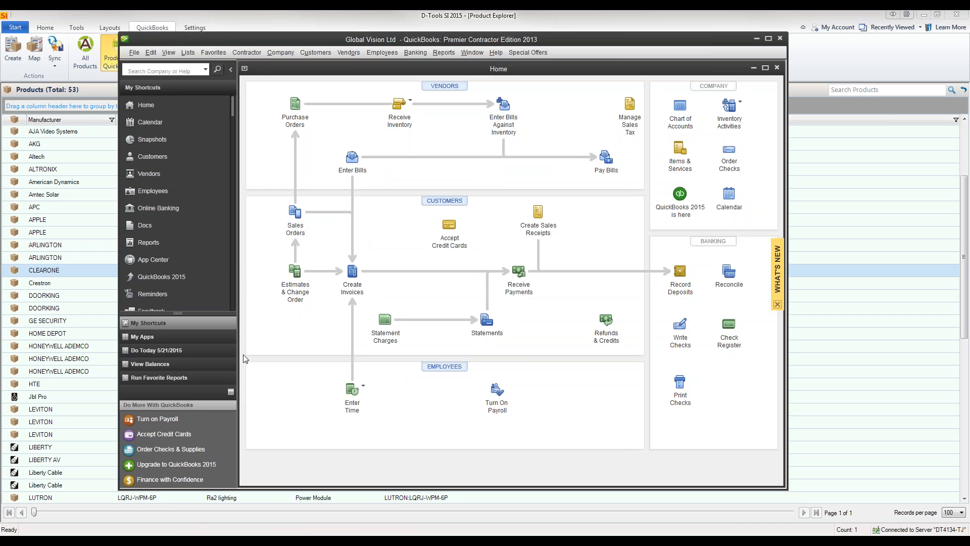
double_click(395, 40)
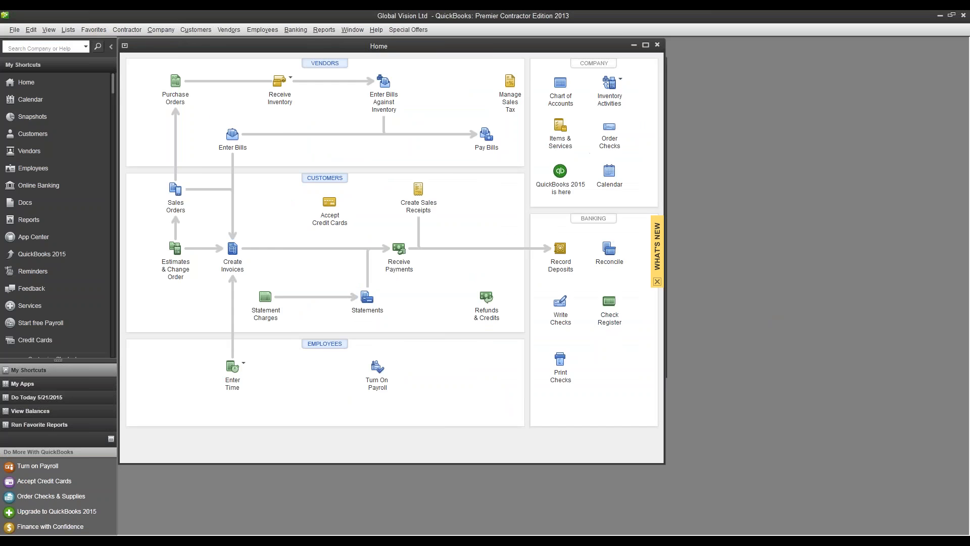
double_click(493, 48)
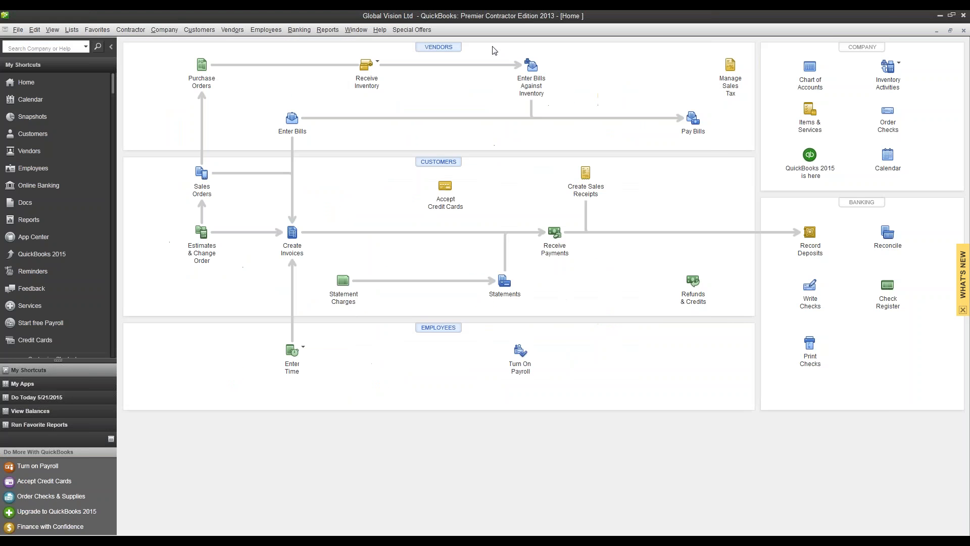
key(F2)
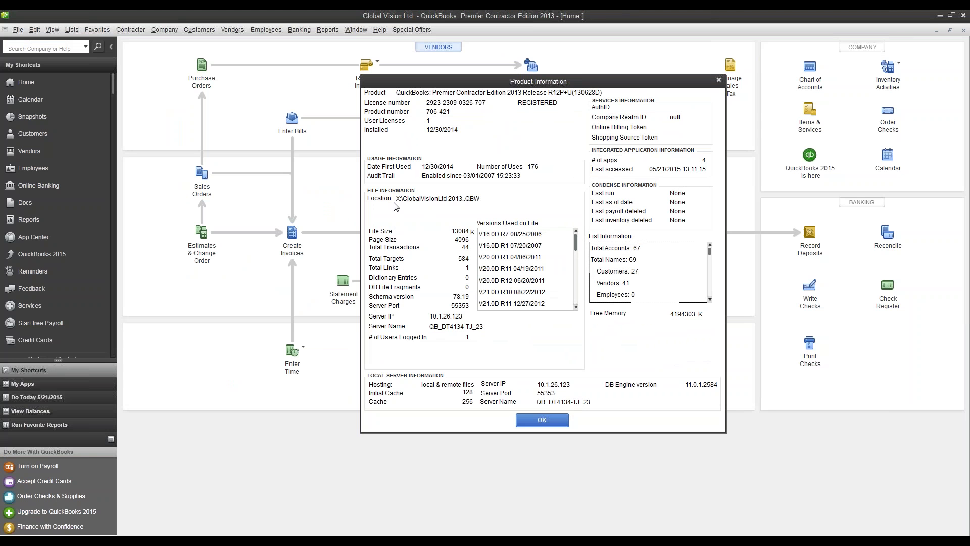
click(493, 198)
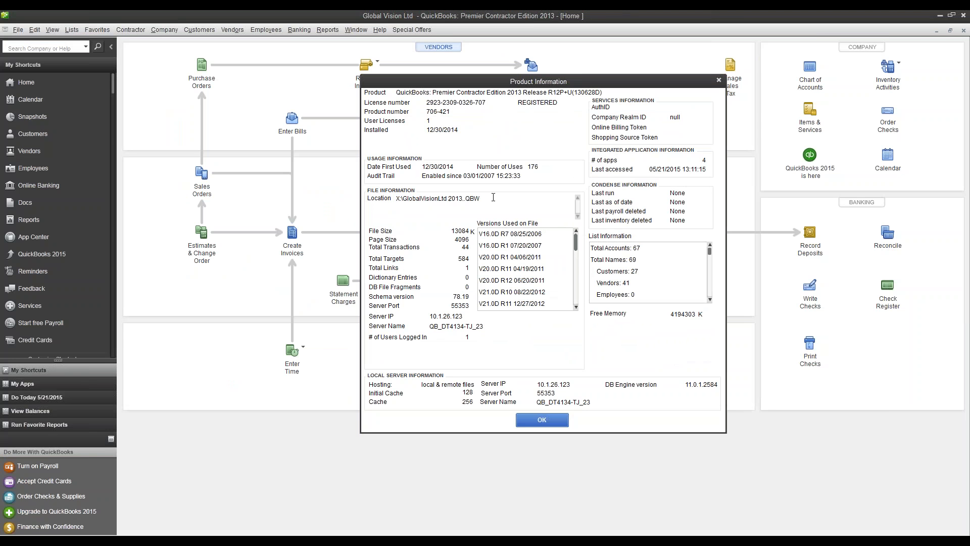
drag(493, 197, 399, 196)
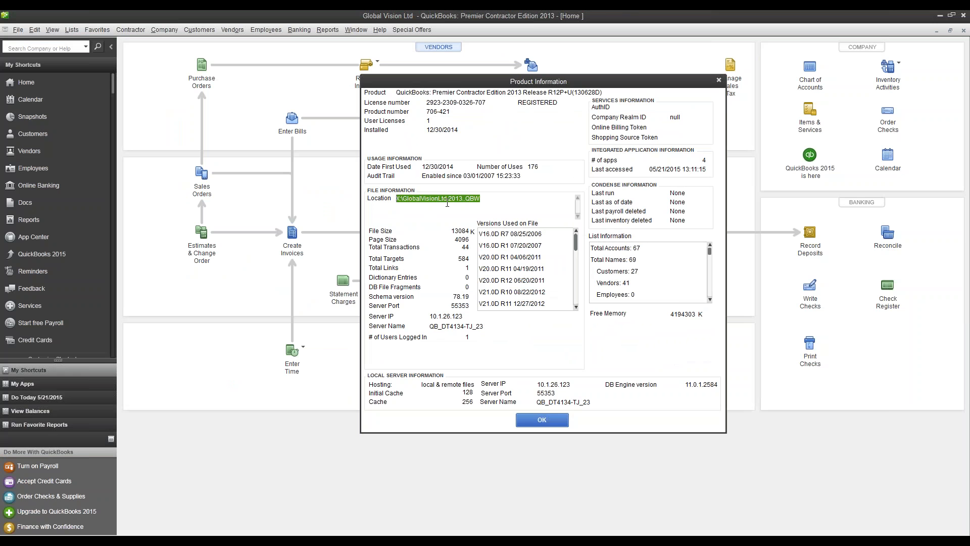
click(523, 425)
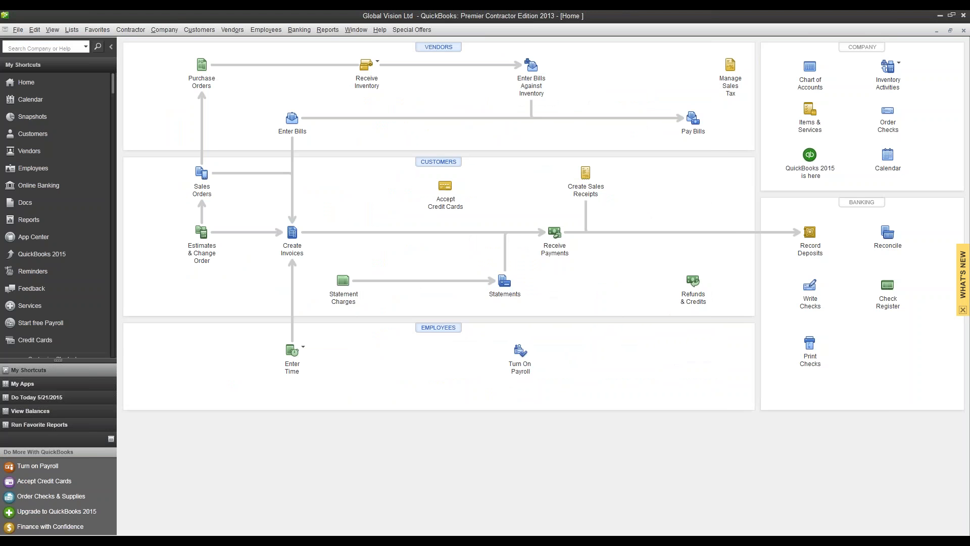
click(940, 16)
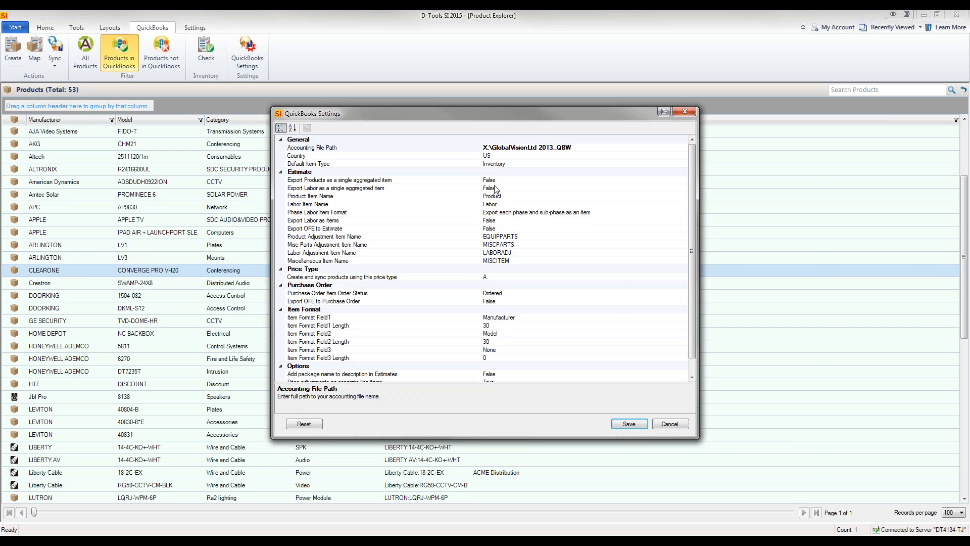
- Examine the Estimate settings for exporting products and labor as single aggregated items, including the choices offered for labor
click(403, 181)
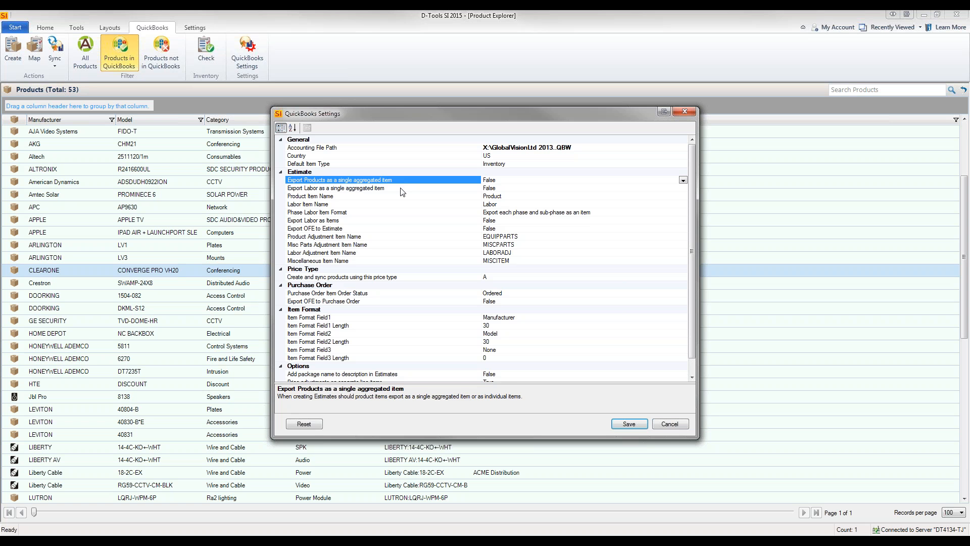
click(402, 192)
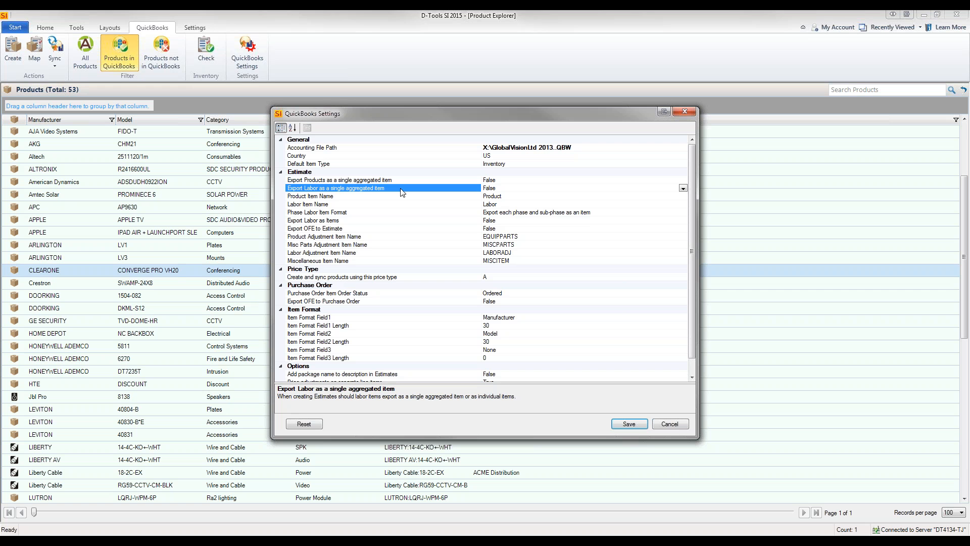
click(683, 189)
click(684, 193)
- Examine the Product Item Name and Labor Item Name settings used when creating estimates
click(552, 198)
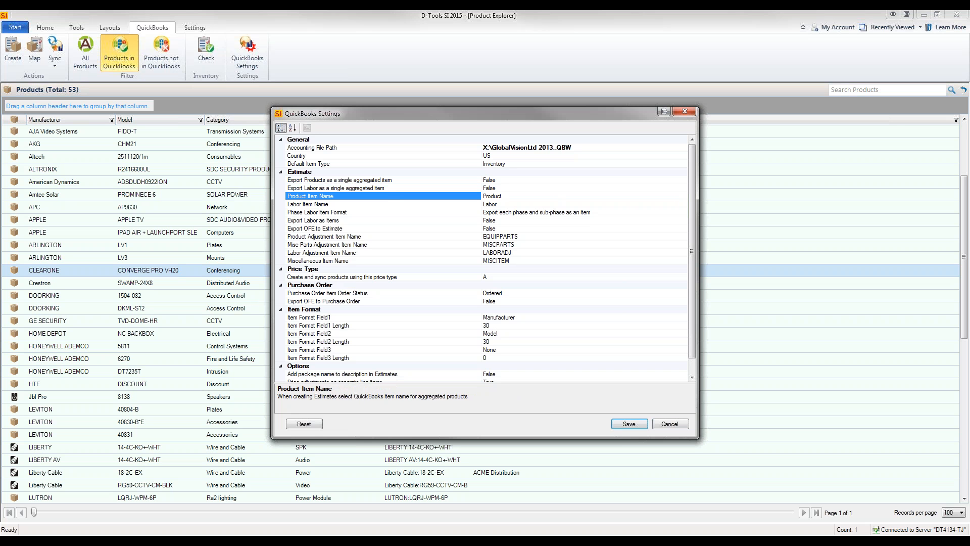
click(551, 205)
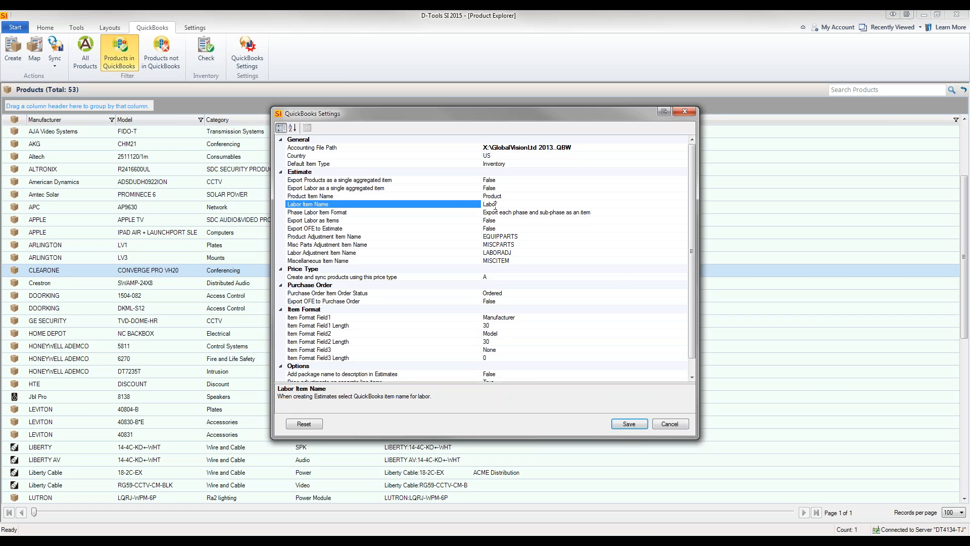
key(BackSpace)
text(u)
click(510, 204)
key(BackSpace)
- Try Phase Labor Item Format as one item and as each phase, and restore Export each phase and sub-phase as an item
click(600, 212)
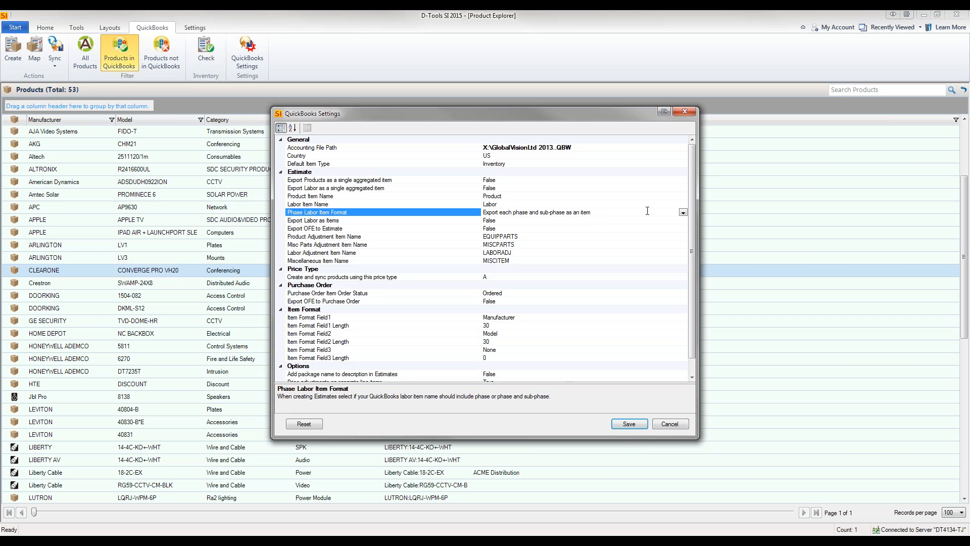
click(683, 213)
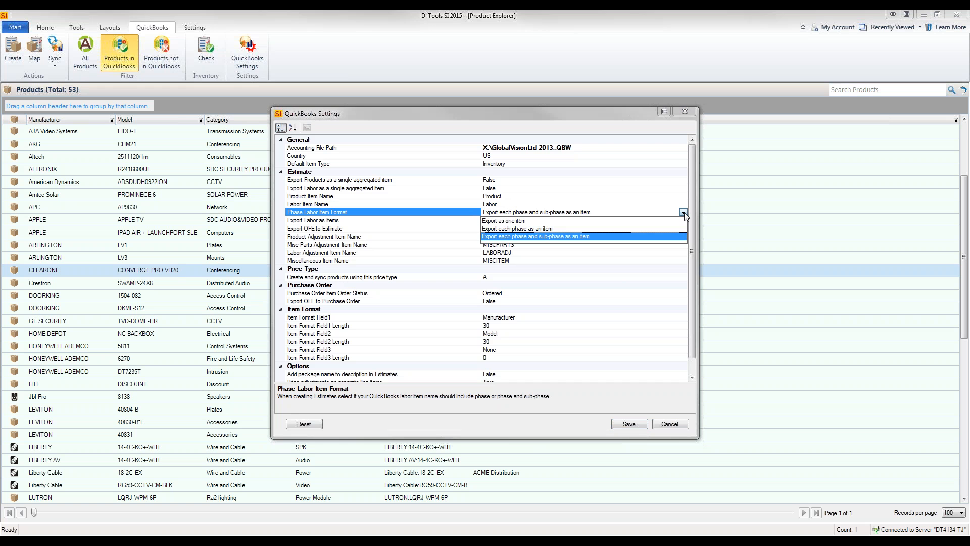
click(586, 221)
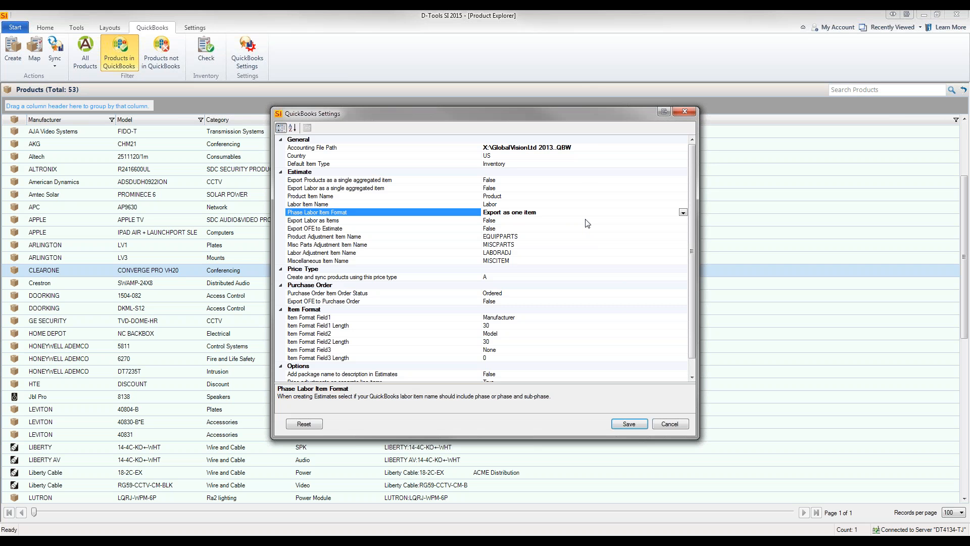
click(683, 212)
click(666, 229)
click(685, 214)
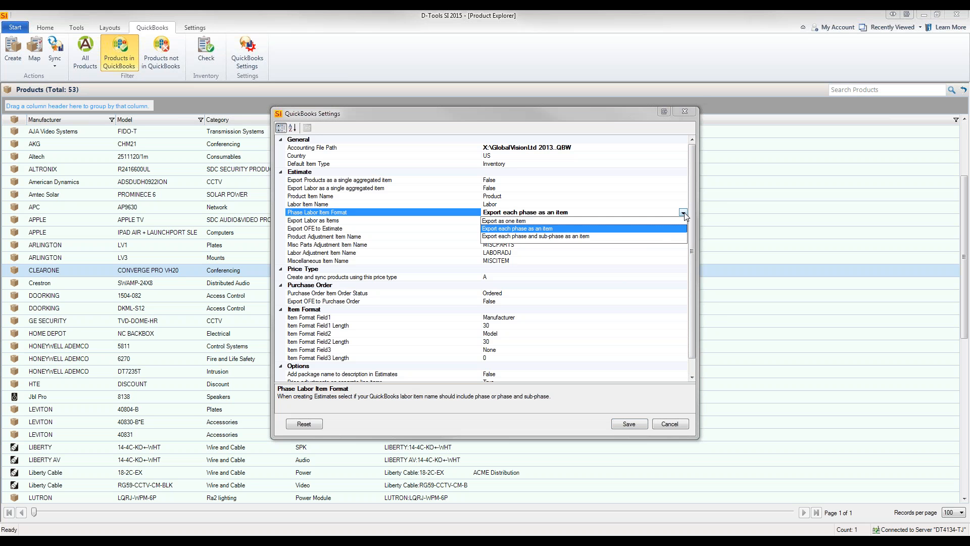
click(652, 237)
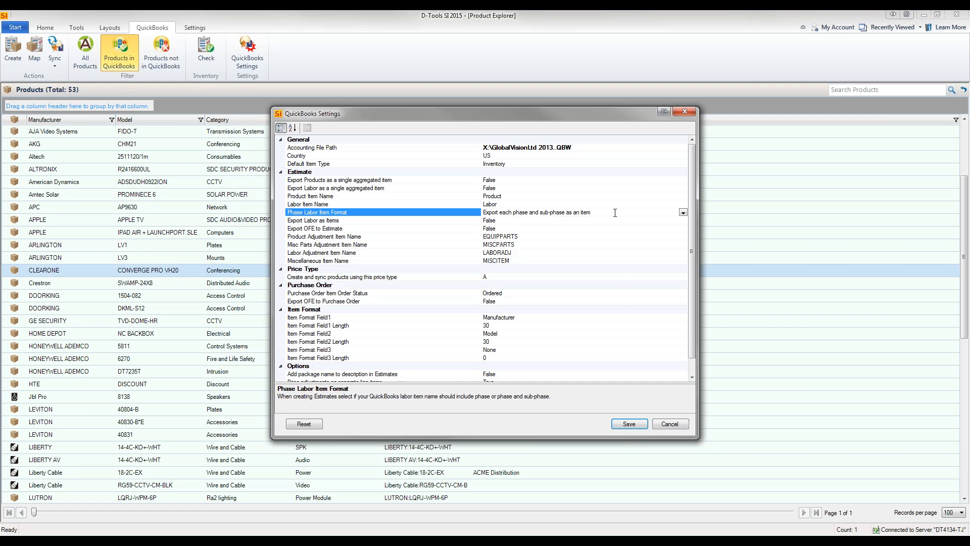
- Examine the remaining Estimate settings, from Export Labor as Items and Export OFE to Estimate through the adjustment and miscellaneous item names
click(539, 221)
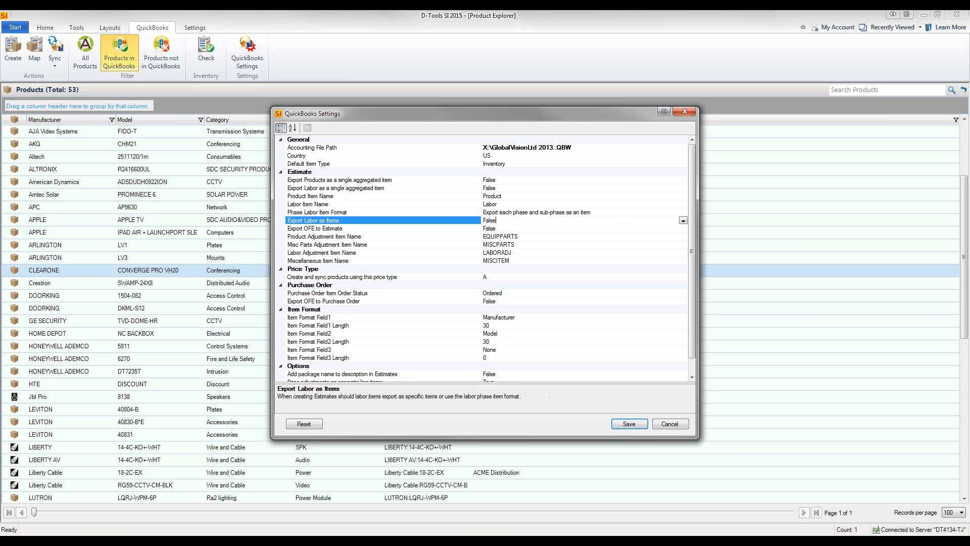
click(511, 229)
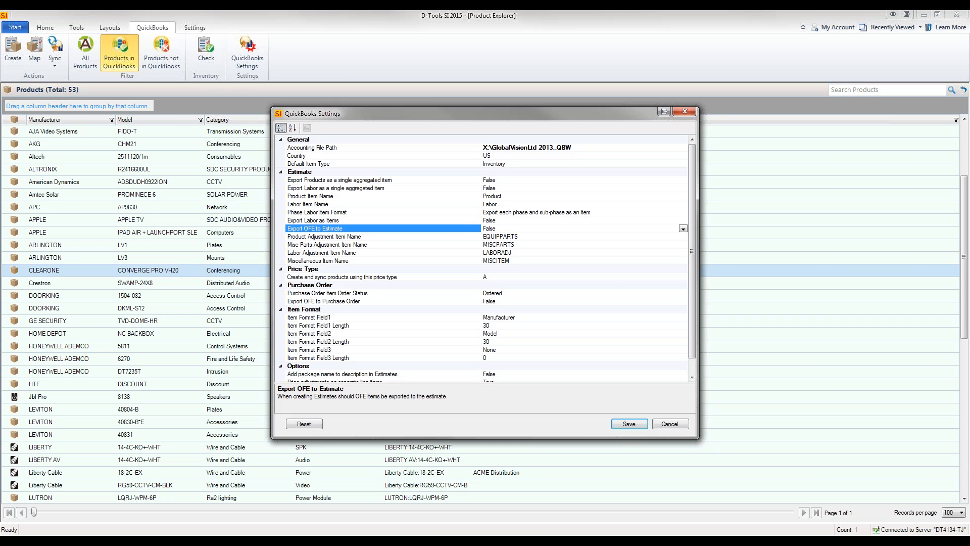
click(684, 230)
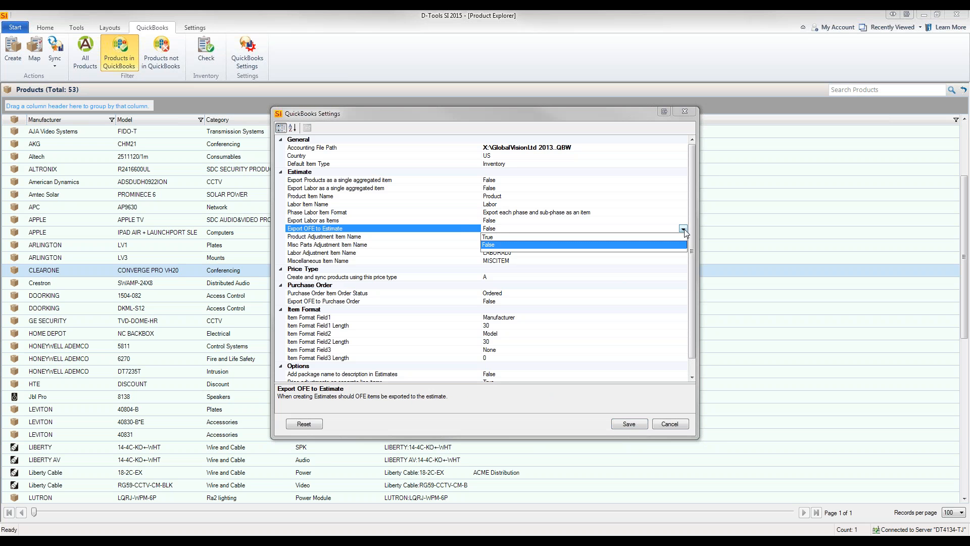
click(685, 230)
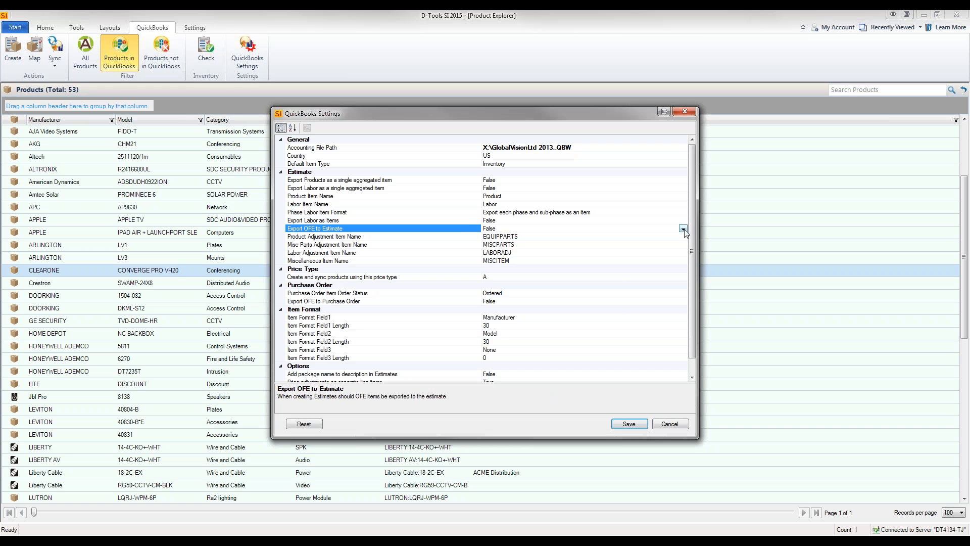
click(530, 237)
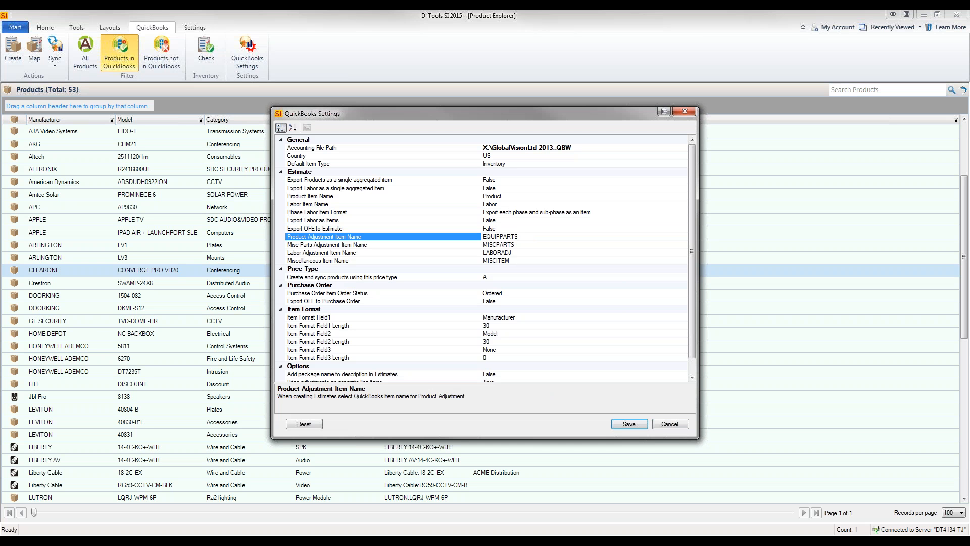
click(342, 253)
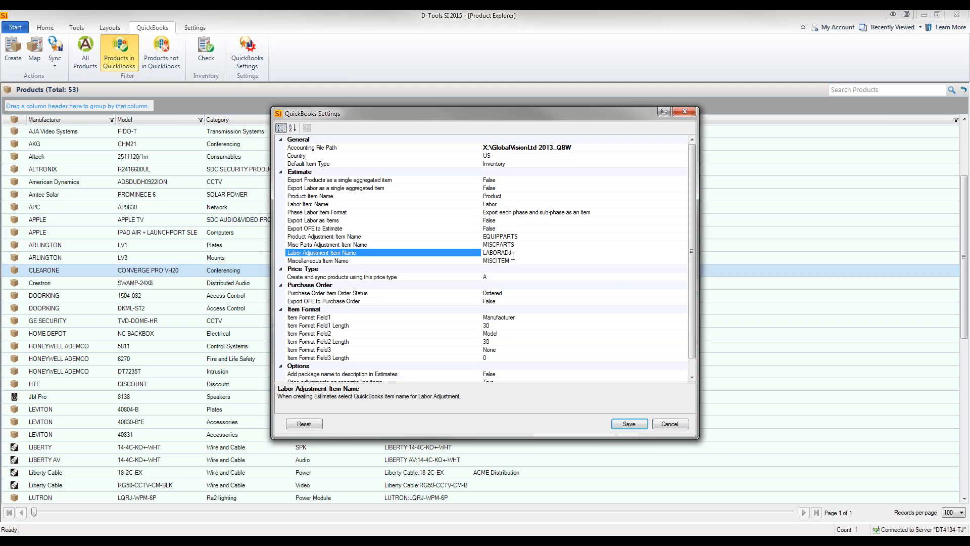
click(510, 260)
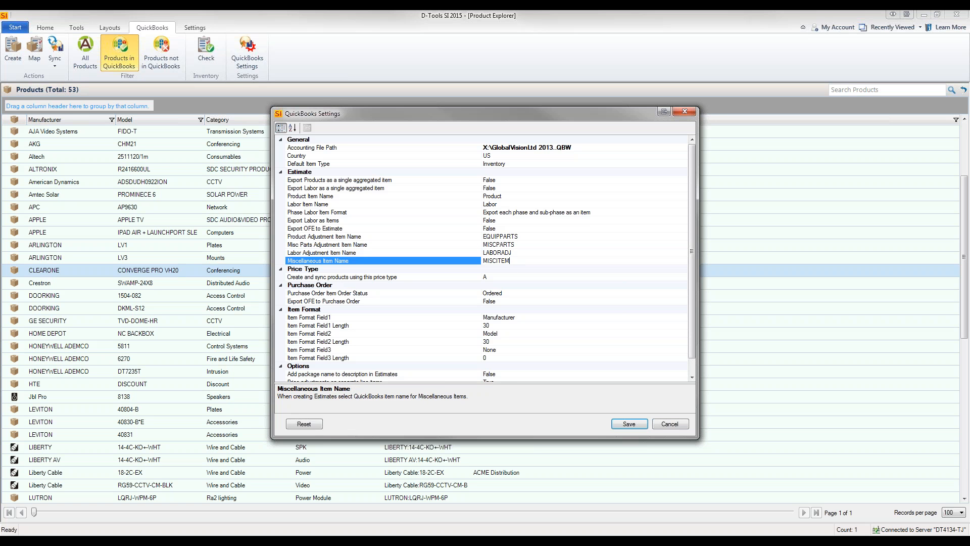
- Examine the Price Type and Purchase Order settings, including the order statuses available for purchase order items
click(512, 277)
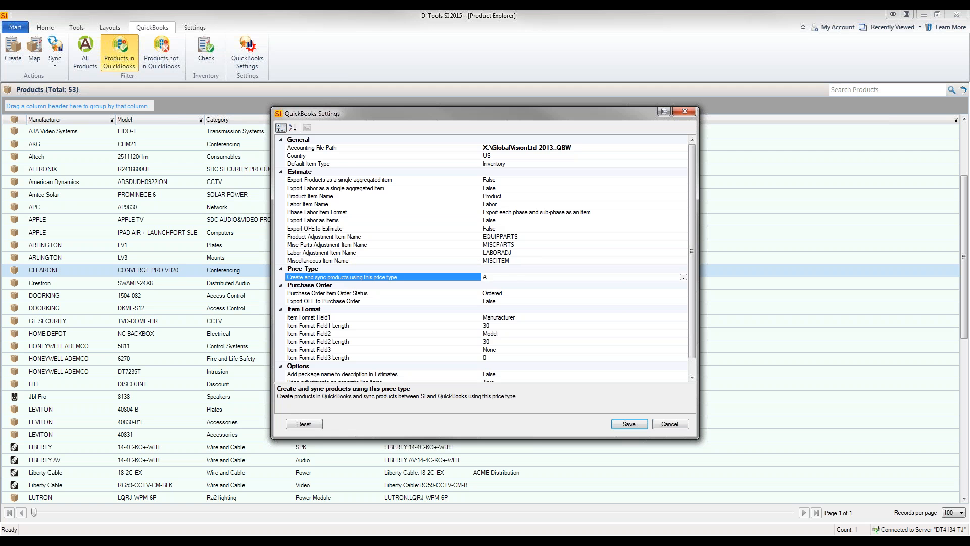
click(519, 294)
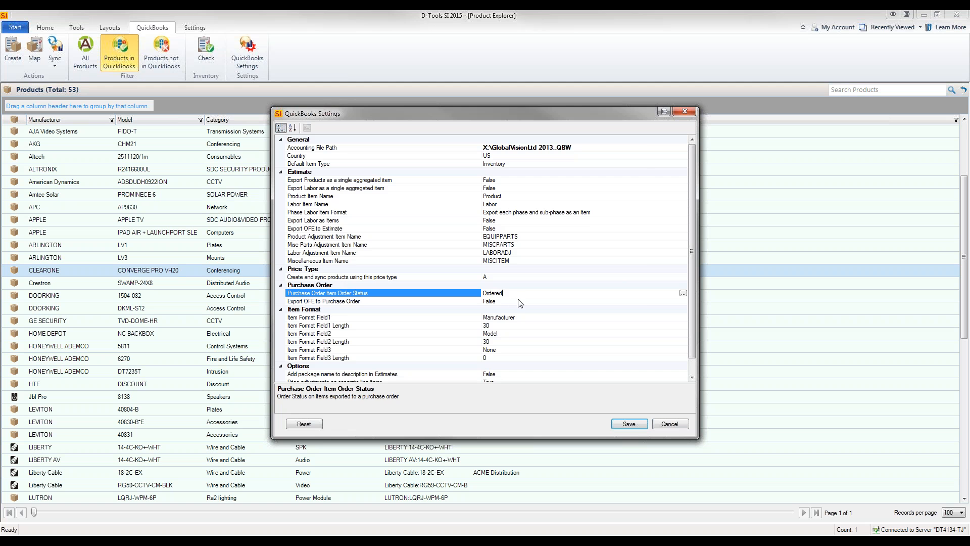
click(683, 293)
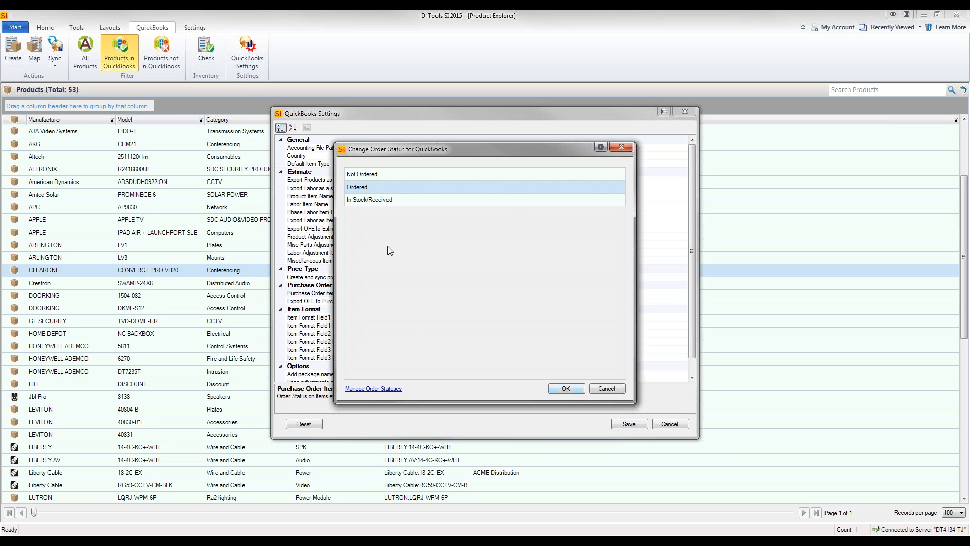
click(566, 388)
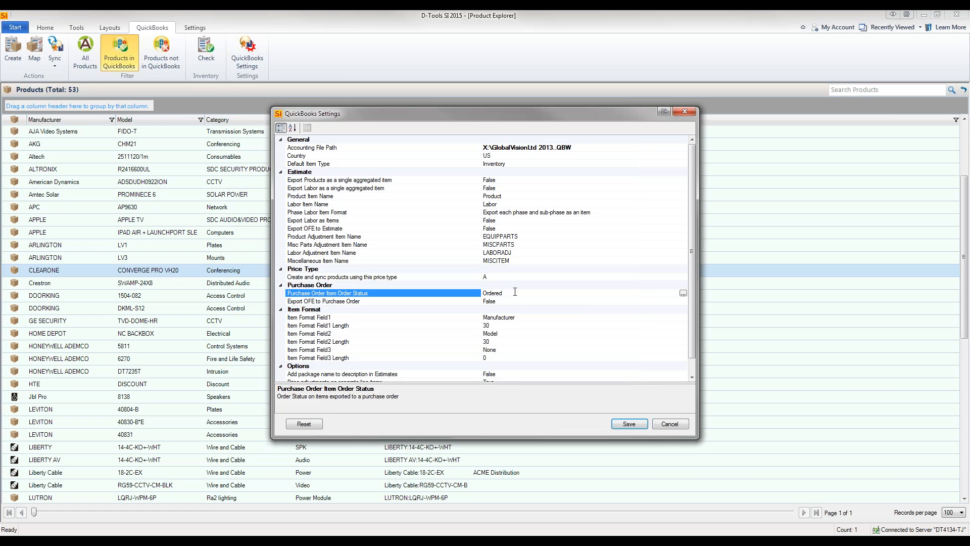
click(512, 301)
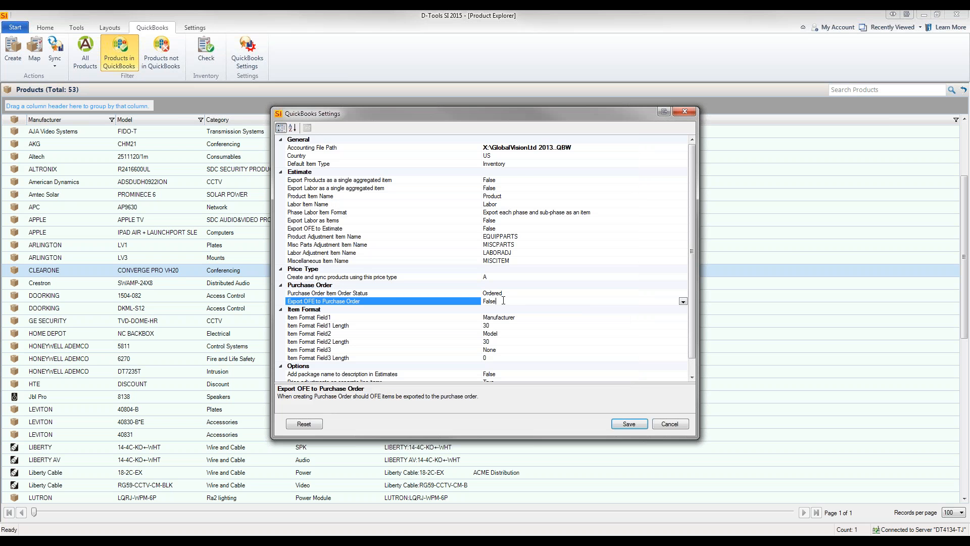
- Examine the Item Format settings from Field1 to Field3, including the lengths of the first two fields
click(523, 318)
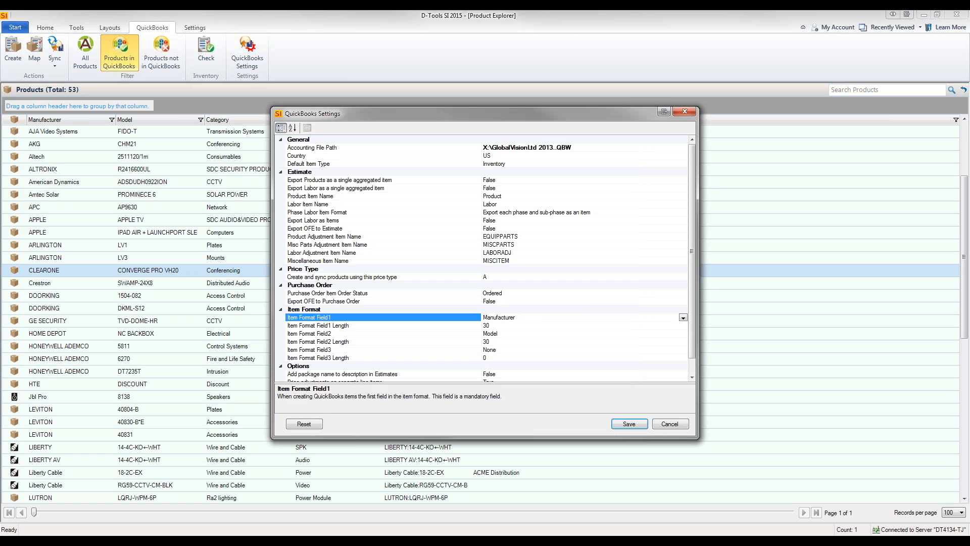
drag(571, 114, 514, 122)
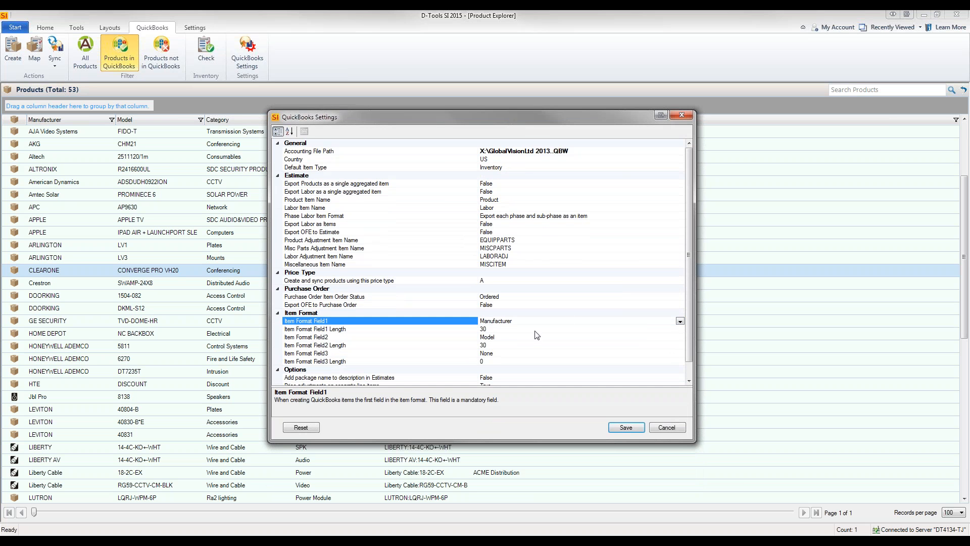
key(Down)
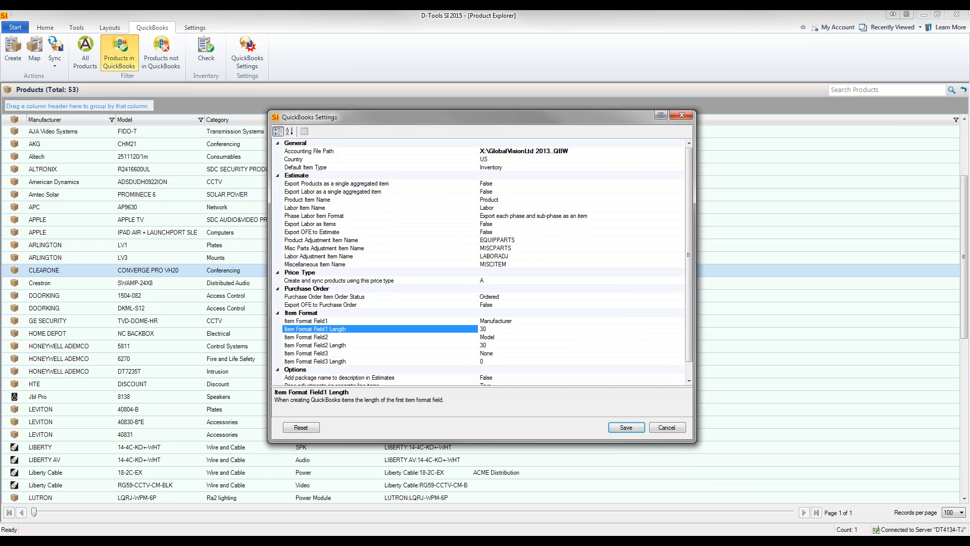
click(527, 337)
click(520, 345)
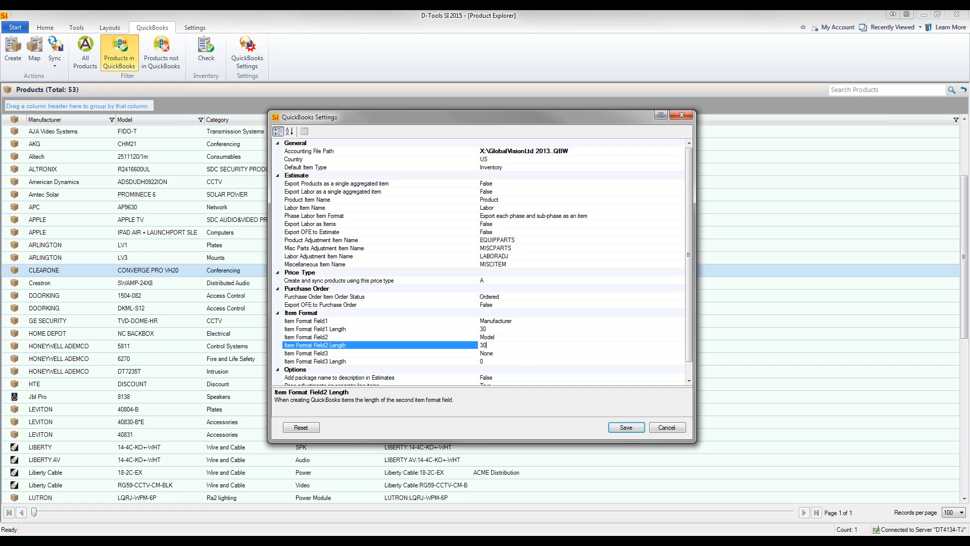
click(519, 353)
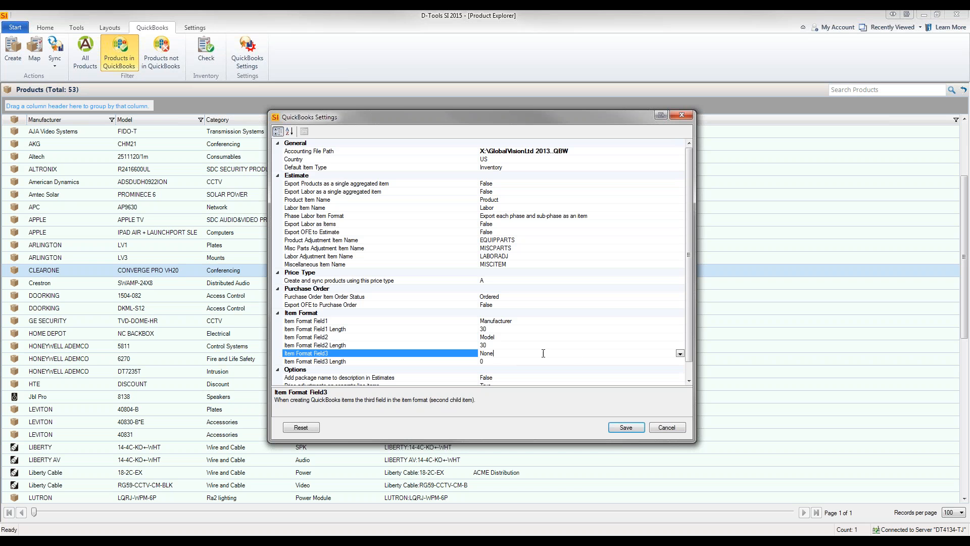
- Try Manufacturer as Item Format Field3 and set the field back to None
click(680, 354)
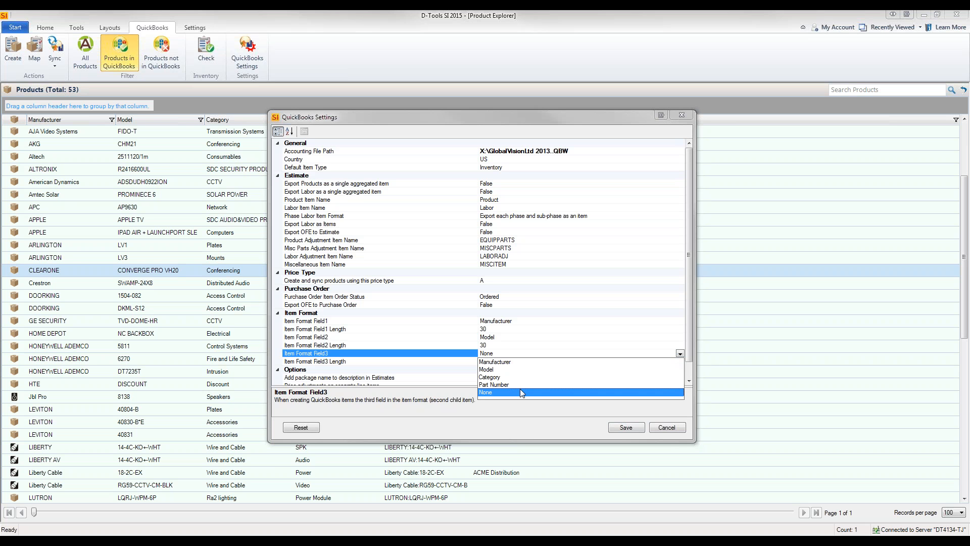
click(508, 363)
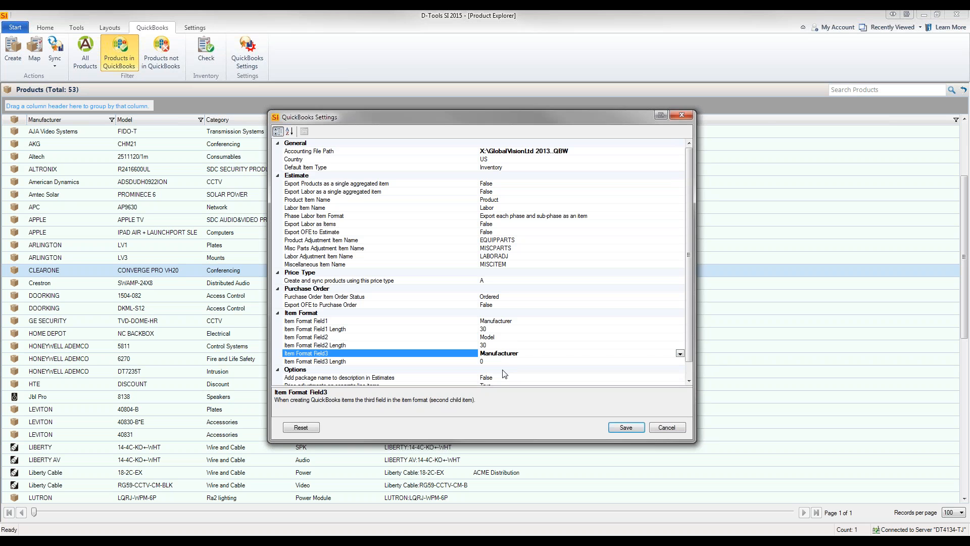
click(680, 354)
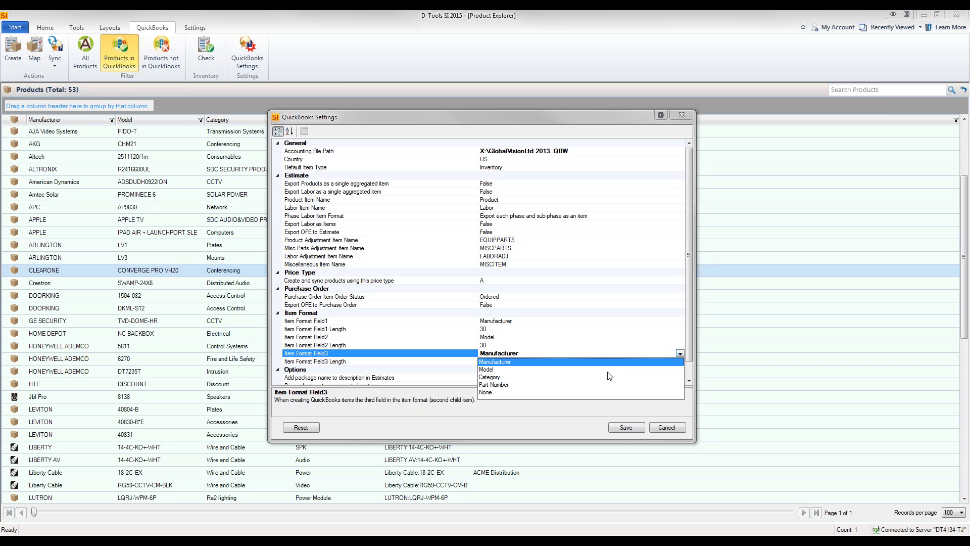
click(486, 392)
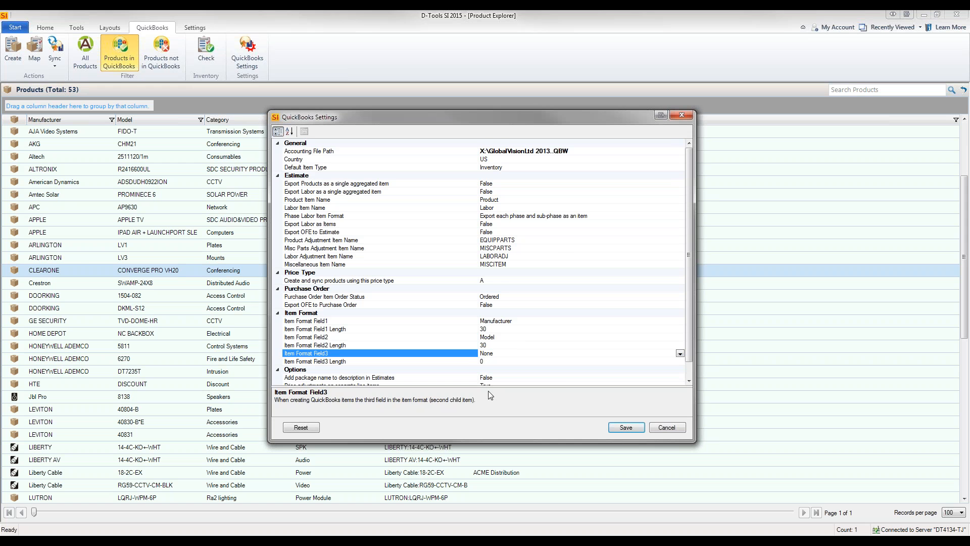
- Examine the Options group, including the choices for adding the package name to descriptions in estimates
click(563, 371)
scroll(603, 356, down, 1)
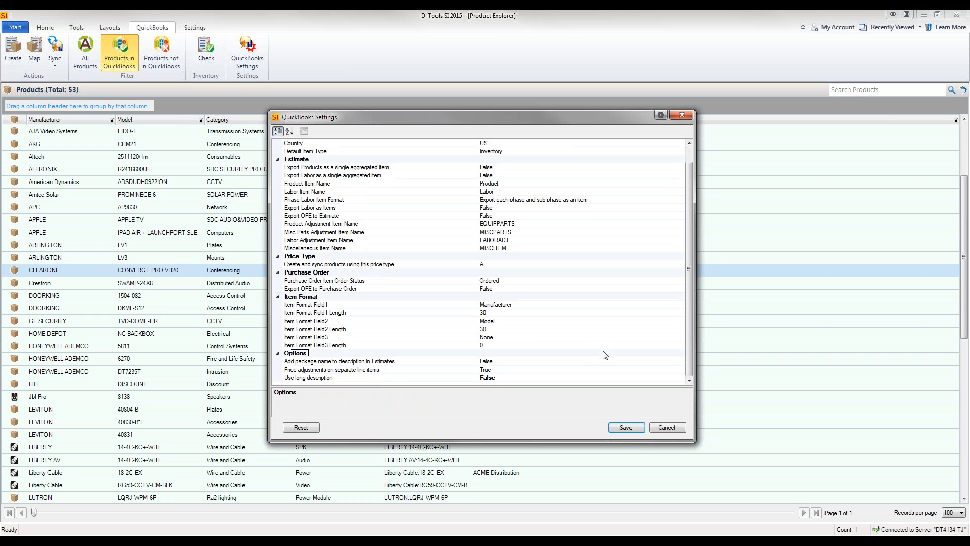
click(493, 329)
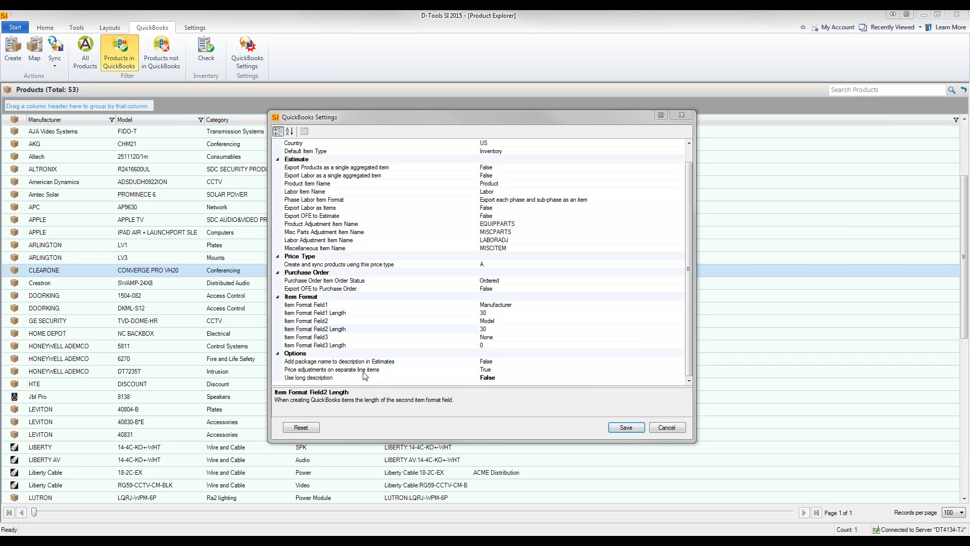
click(329, 362)
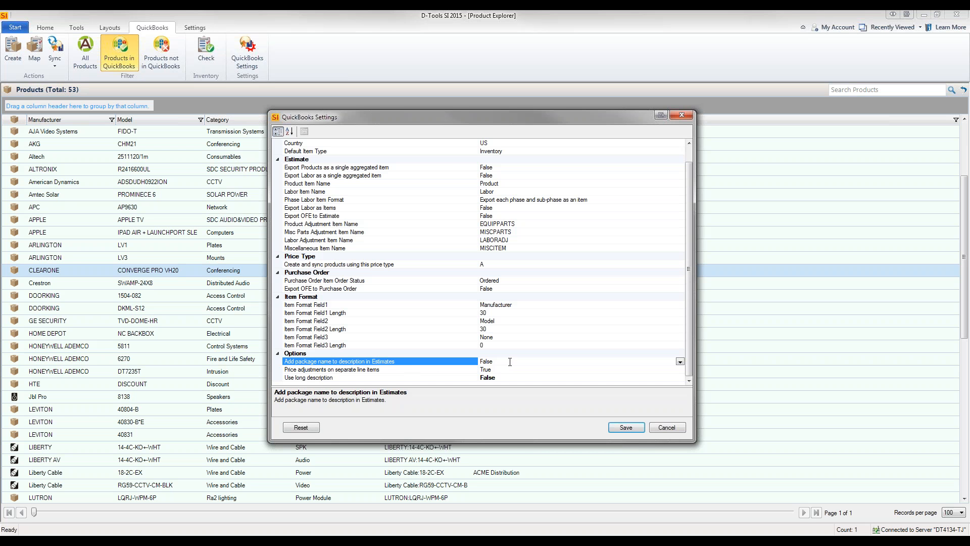
click(680, 361)
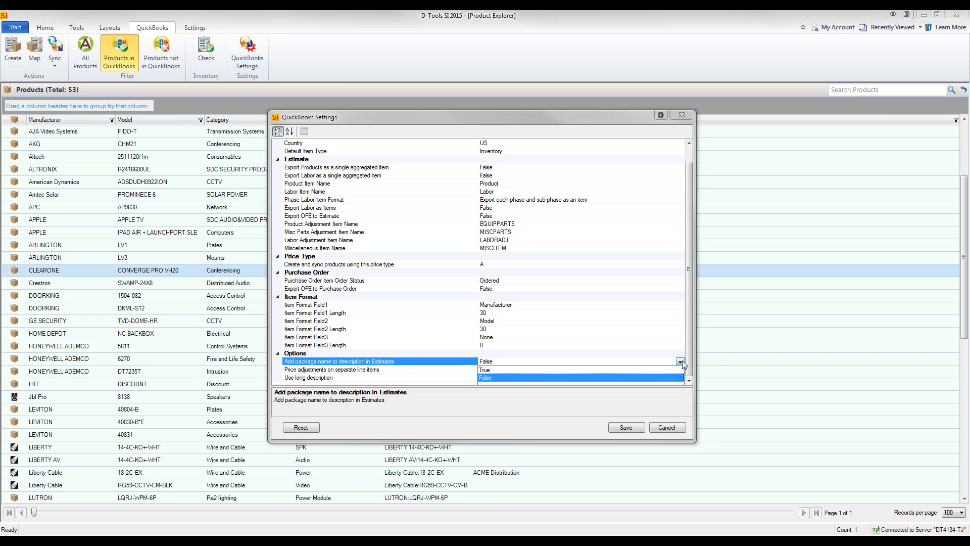
click(681, 361)
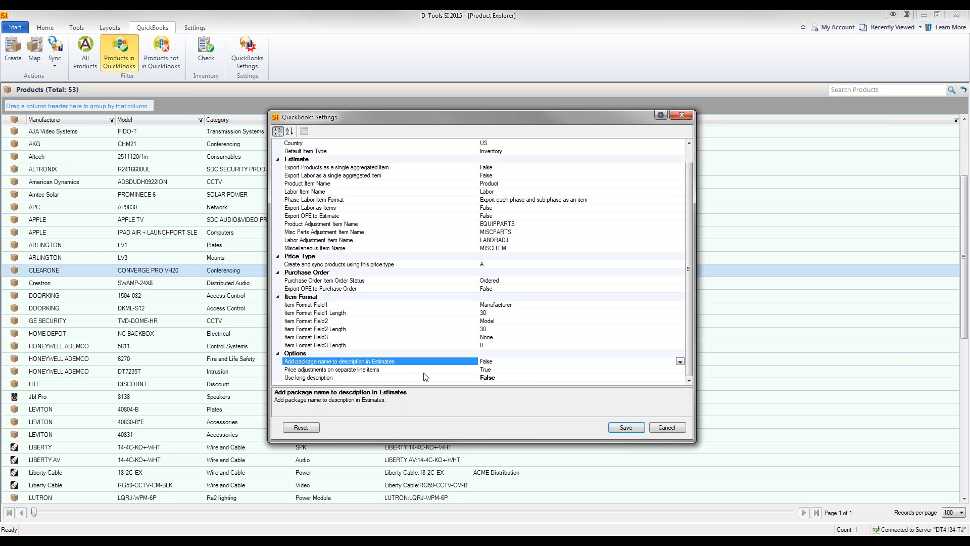
- Choose whether estimates use the long description and save the QuickBooks settings
click(529, 378)
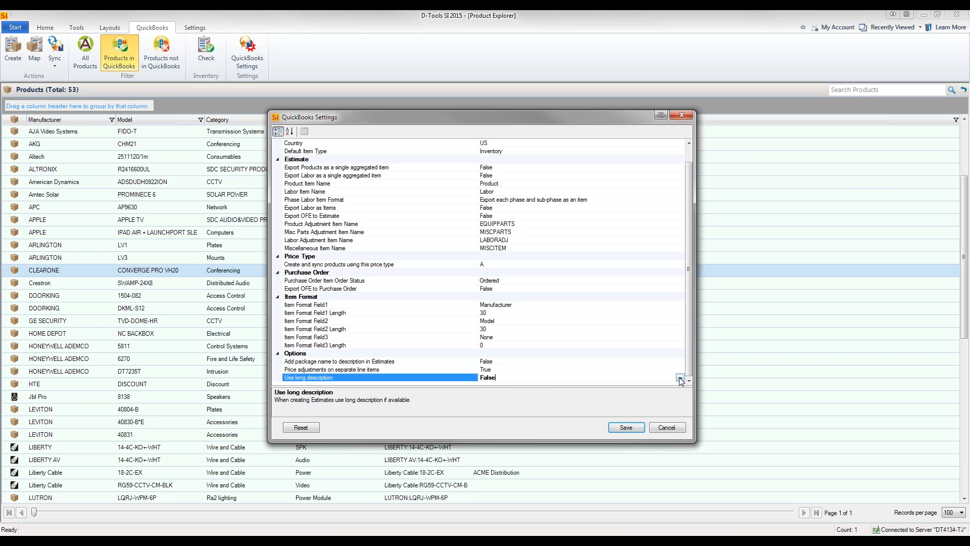
click(680, 378)
click(587, 386)
click(619, 431)
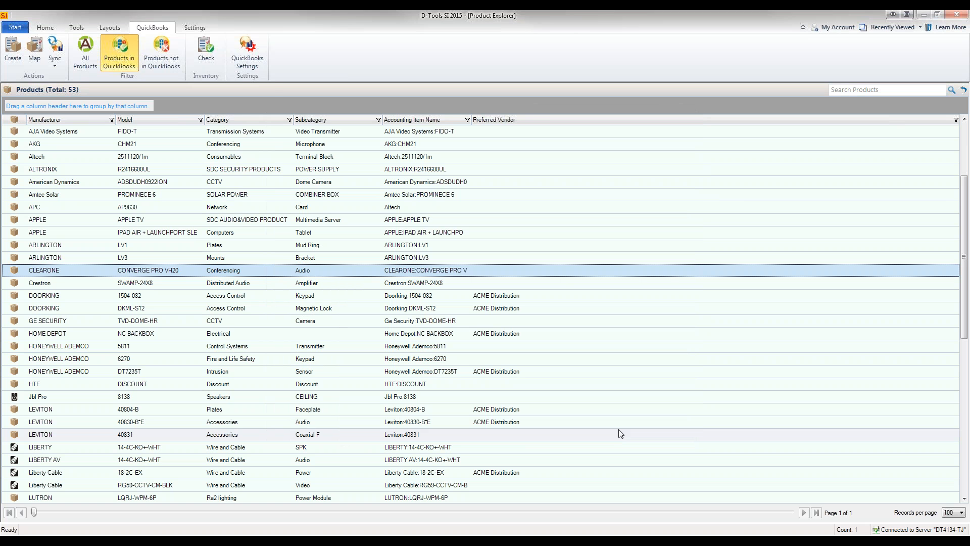
- Open the most recent home security project and show its QuickBooks functions
click(13, 28)
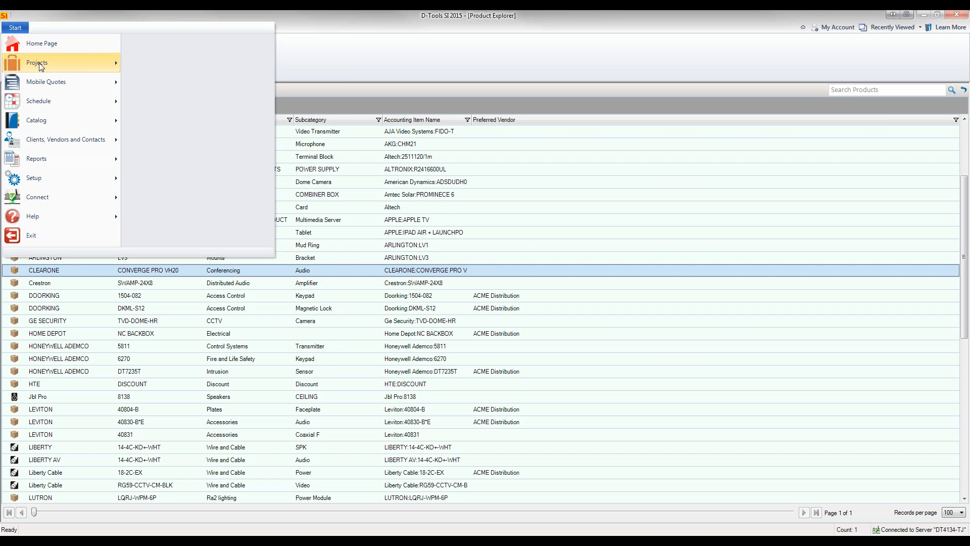
mouse_move(41, 62)
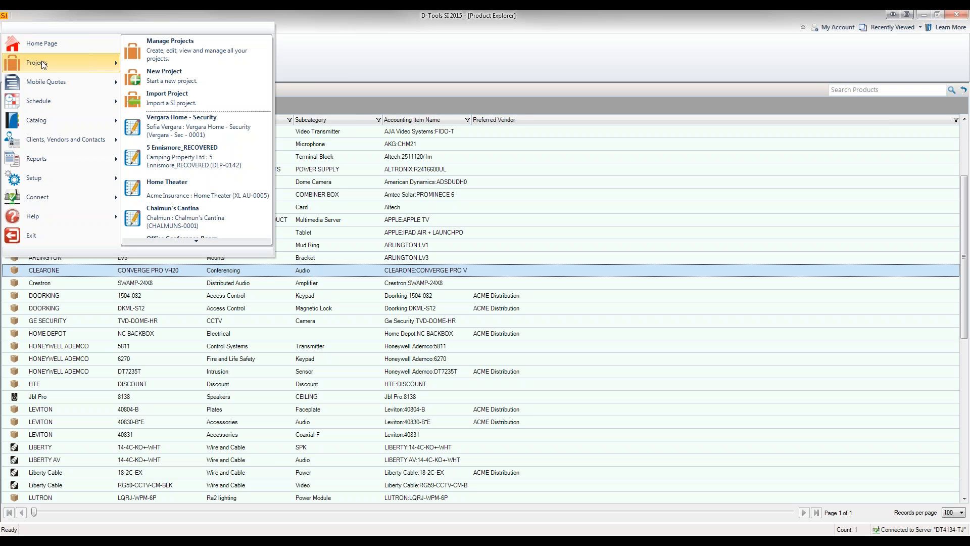
click(176, 132)
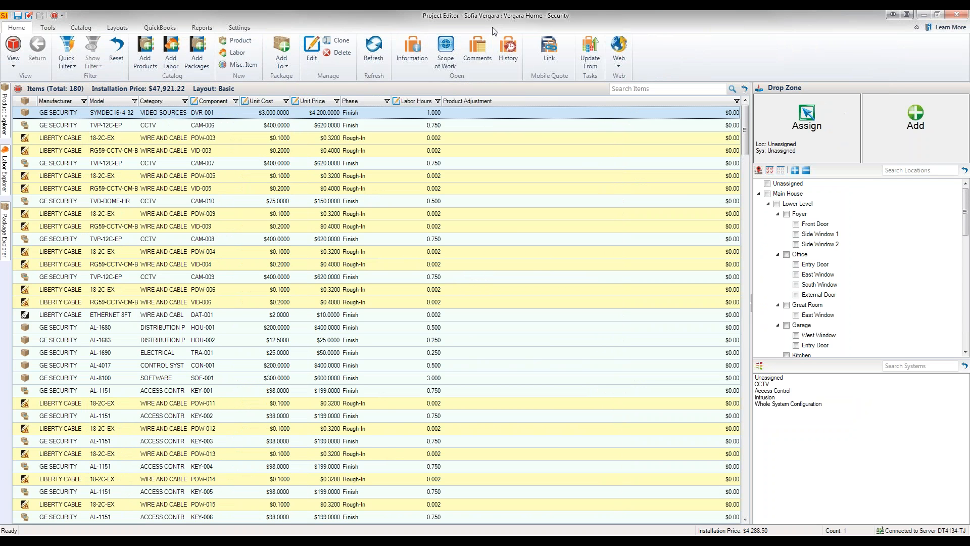
click(170, 29)
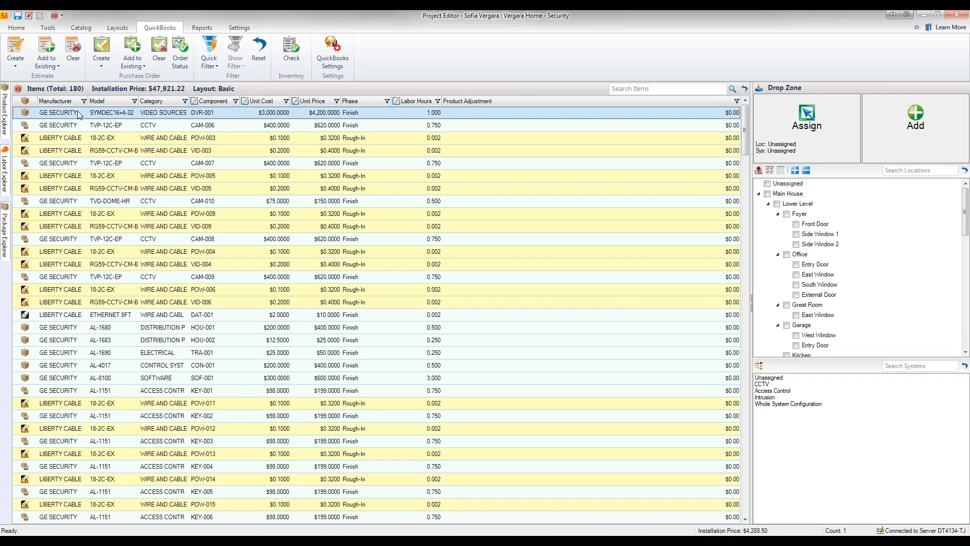
- Use the quick filter to view the project items of the CCTV, Access Control and Intrusion systems in turn
click(761, 383)
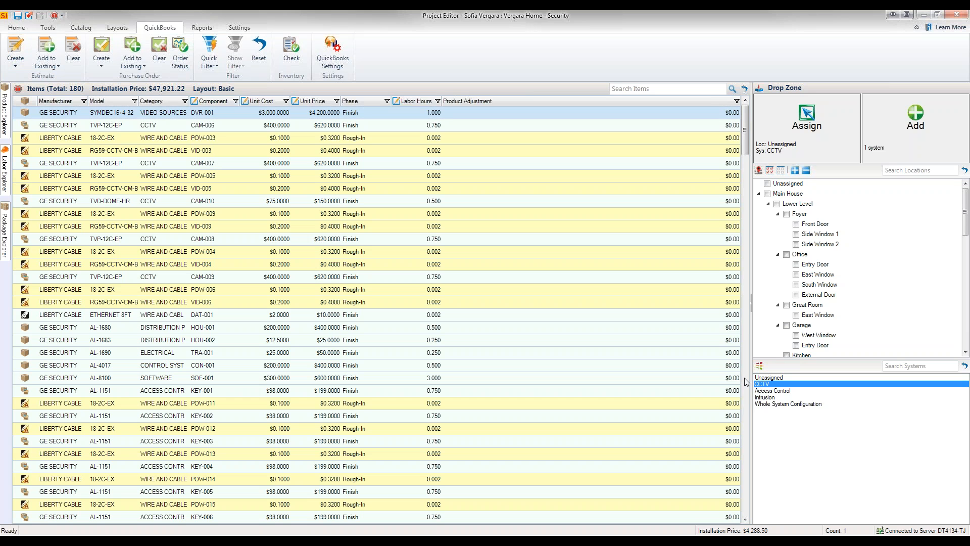
click(19, 31)
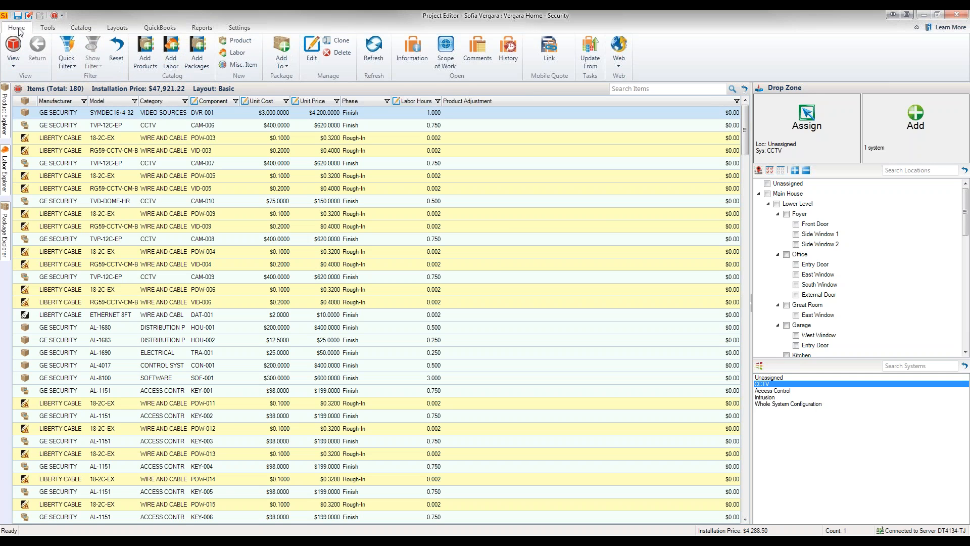
click(66, 60)
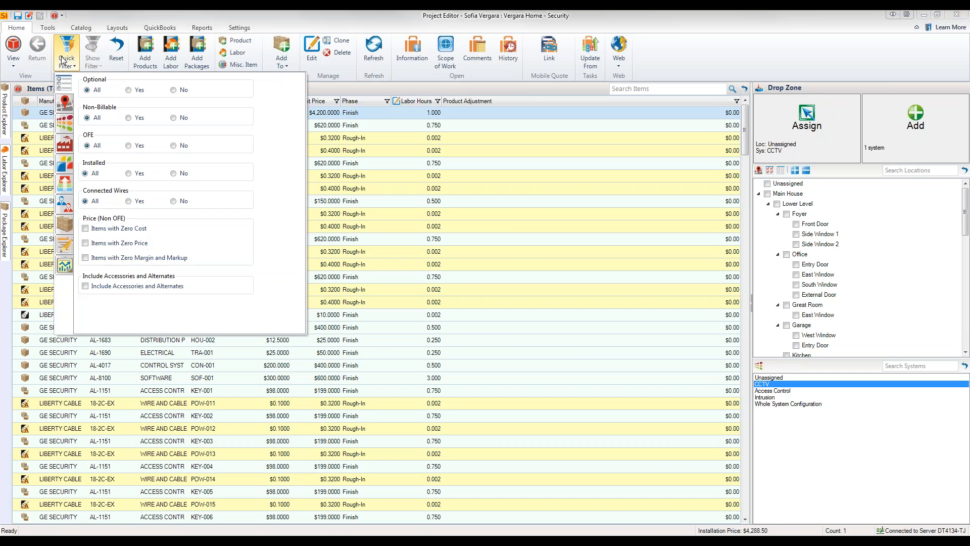
click(70, 183)
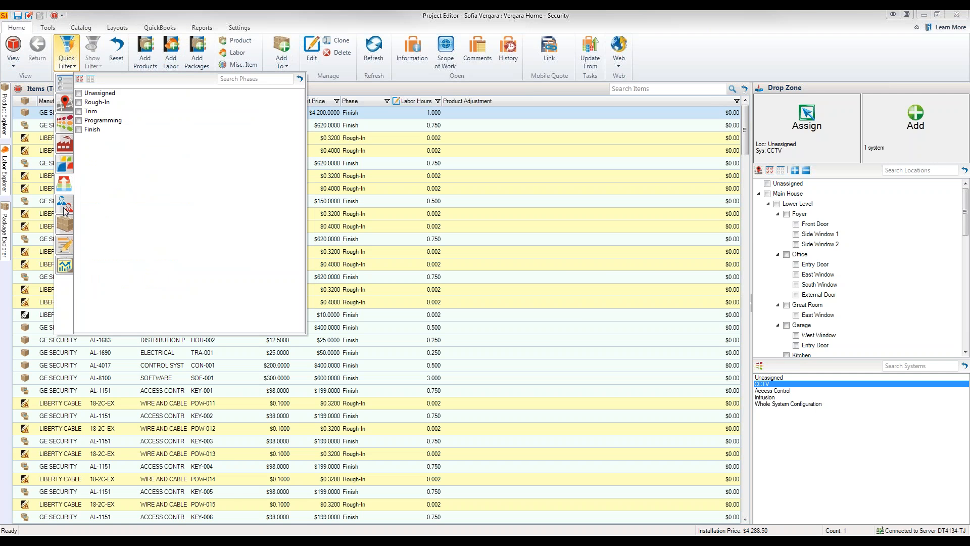
click(62, 125)
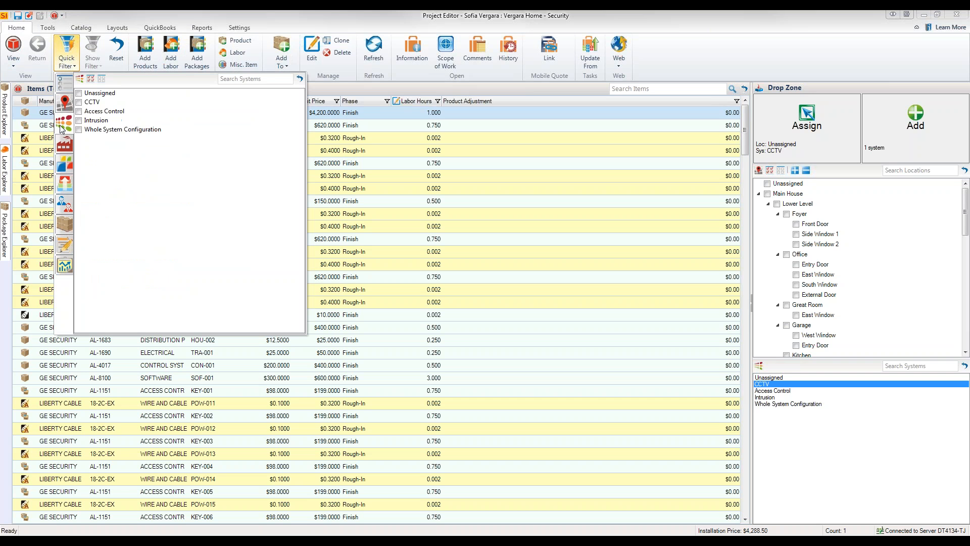
click(79, 103)
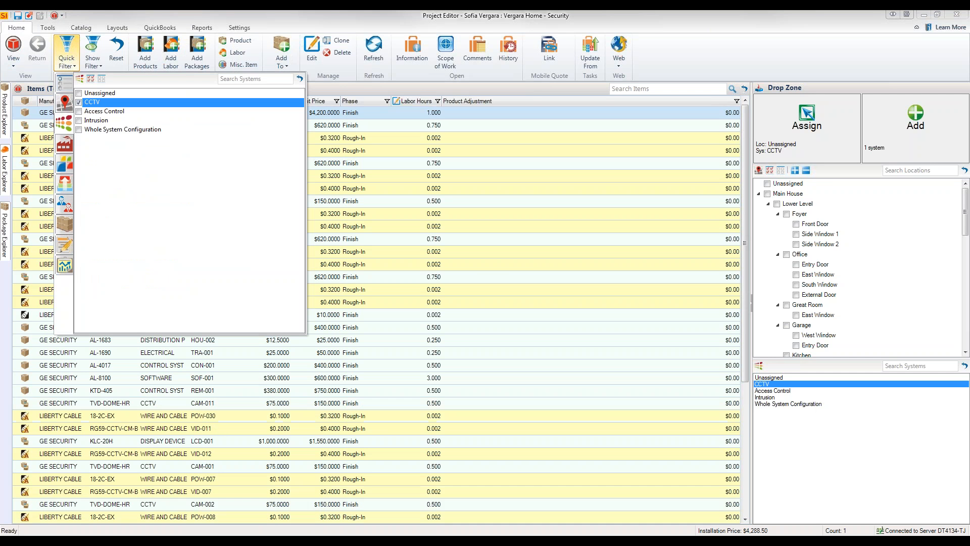
click(79, 111)
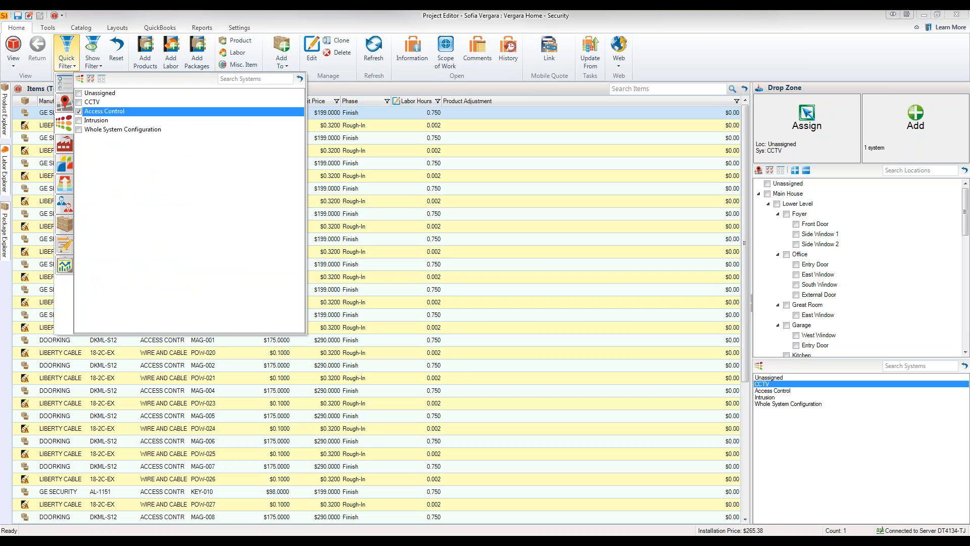
click(79, 120)
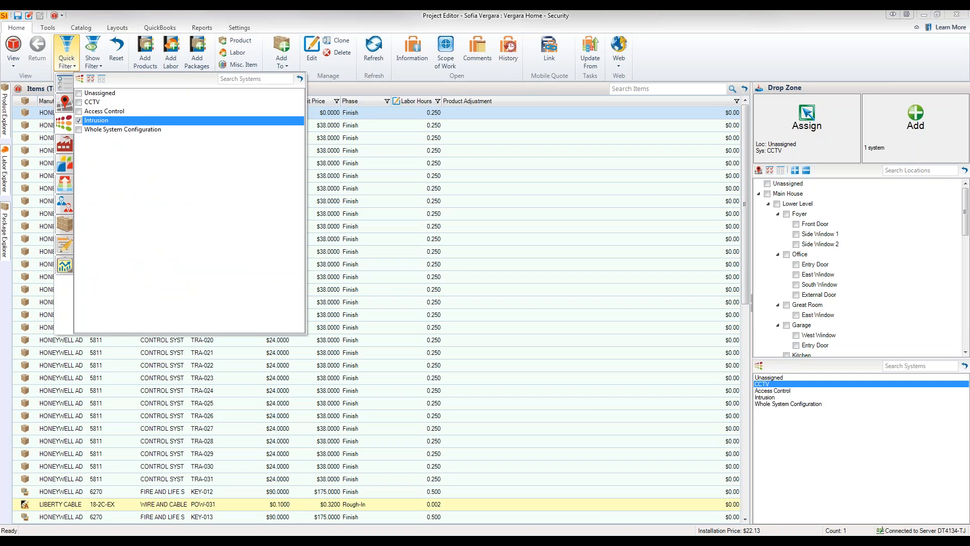
- Clear the Intrusion filter and restrict the project items to the Whole System Configuration system
click(79, 129)
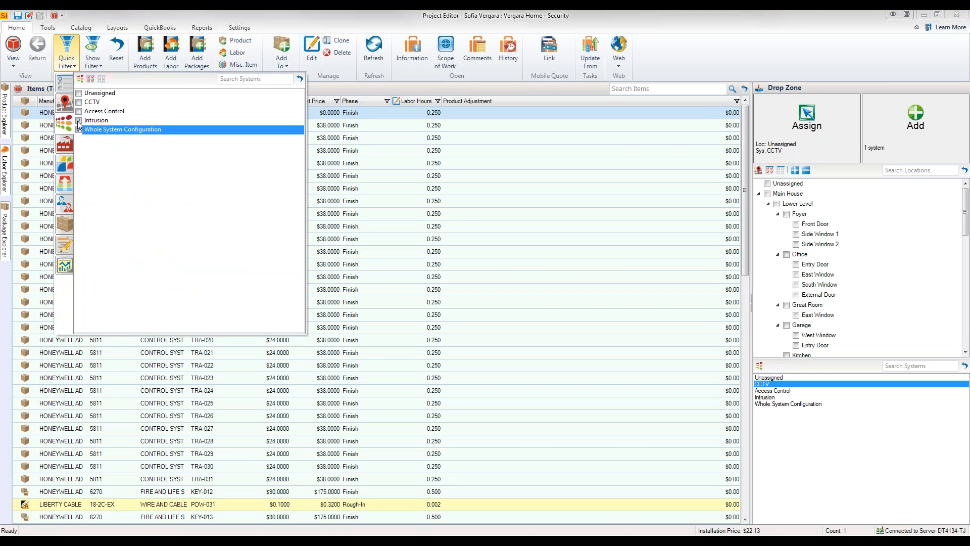
click(79, 120)
click(80, 130)
click(79, 120)
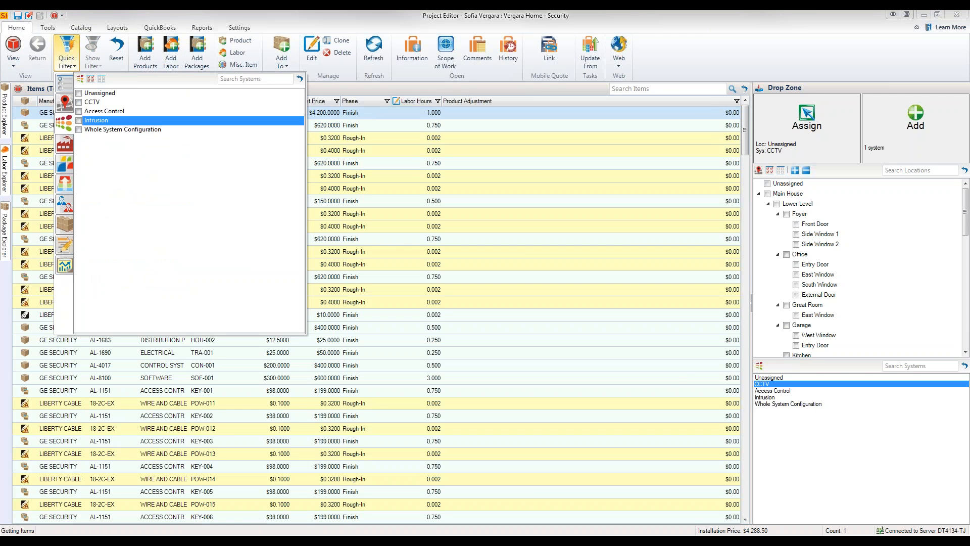
click(81, 129)
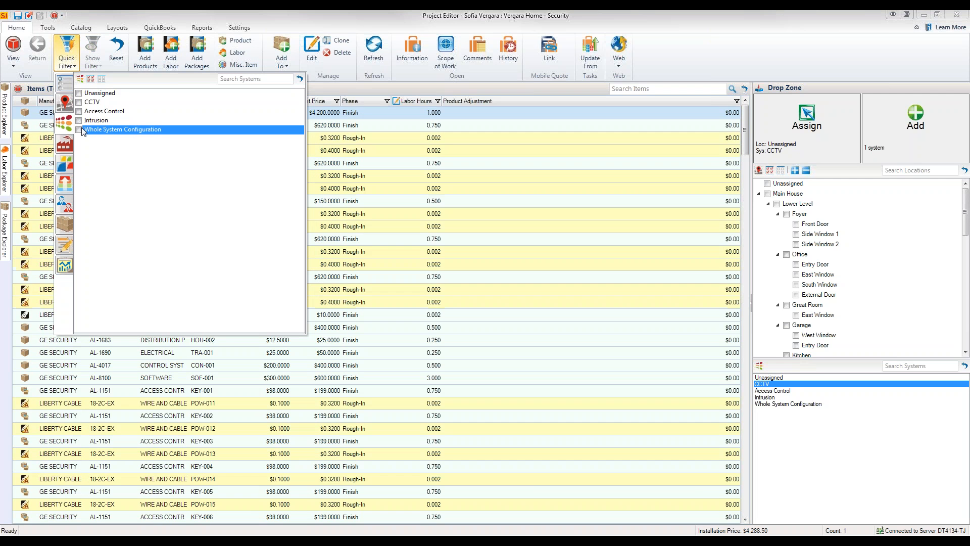
click(79, 129)
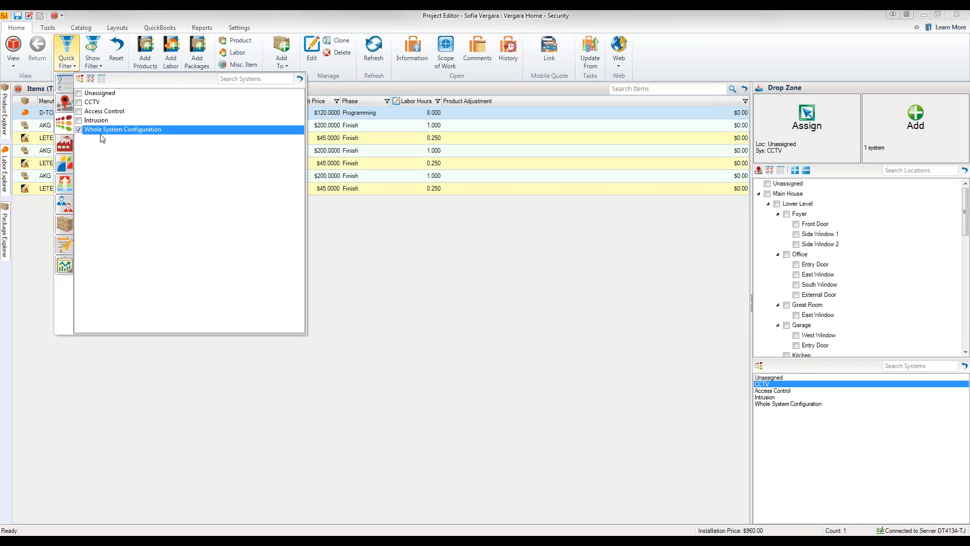
click(336, 213)
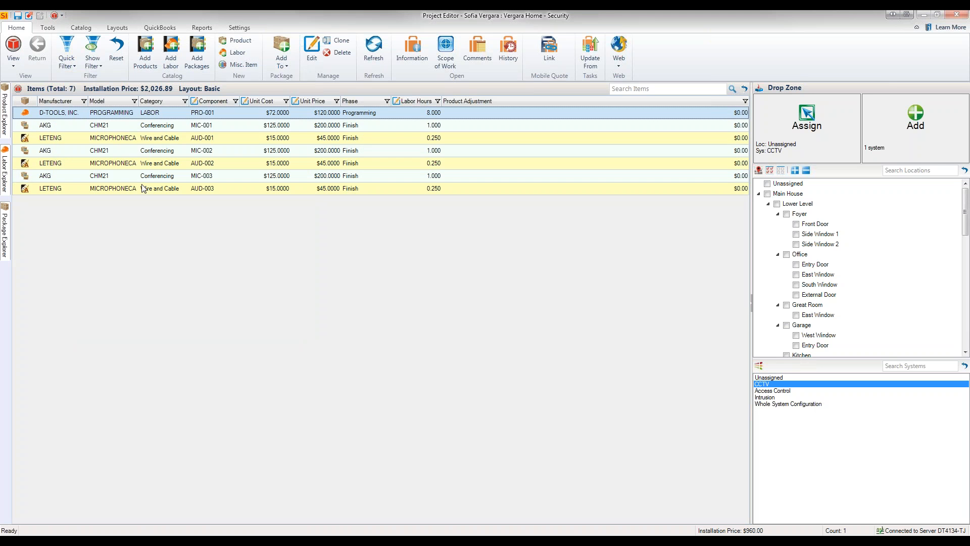
- Start a QuickBooks estimate from all filtered items, PRO-001 through AUD-003, and maximize the estimate window
click(146, 29)
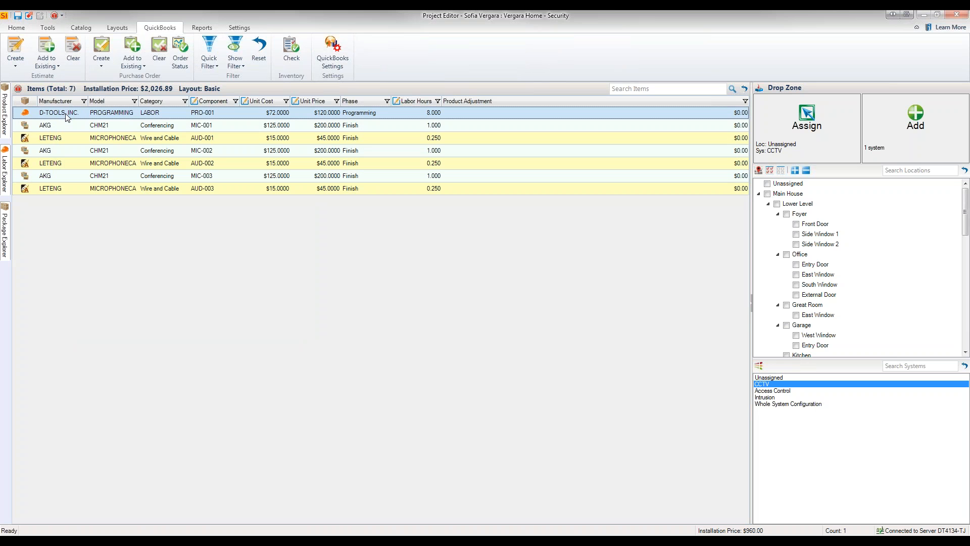
shift+click(74, 189)
click(15, 61)
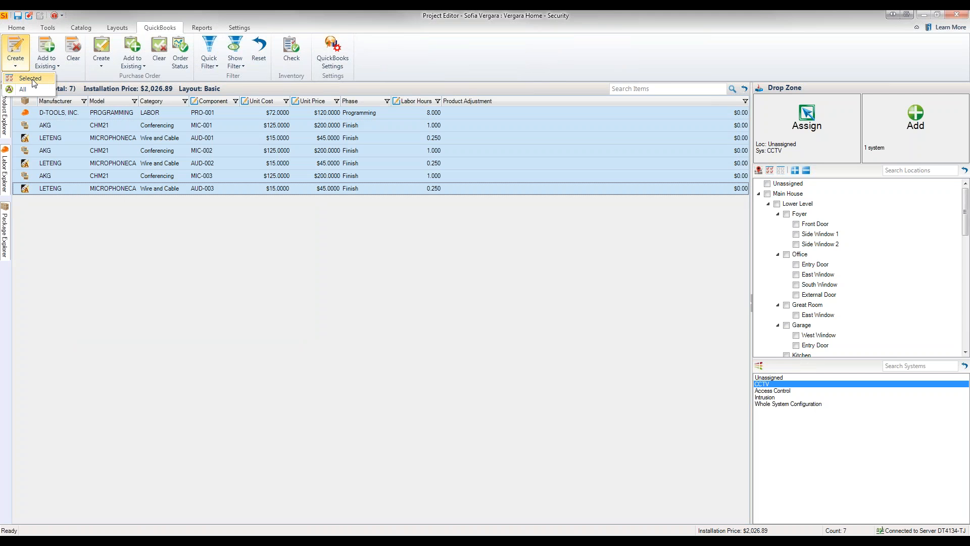
click(30, 78)
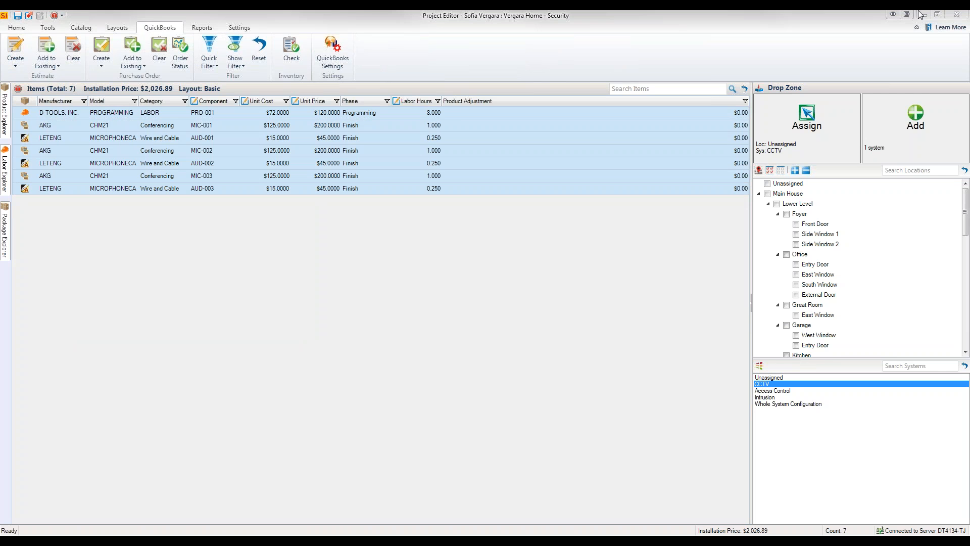
drag(969, 91, 441, 60)
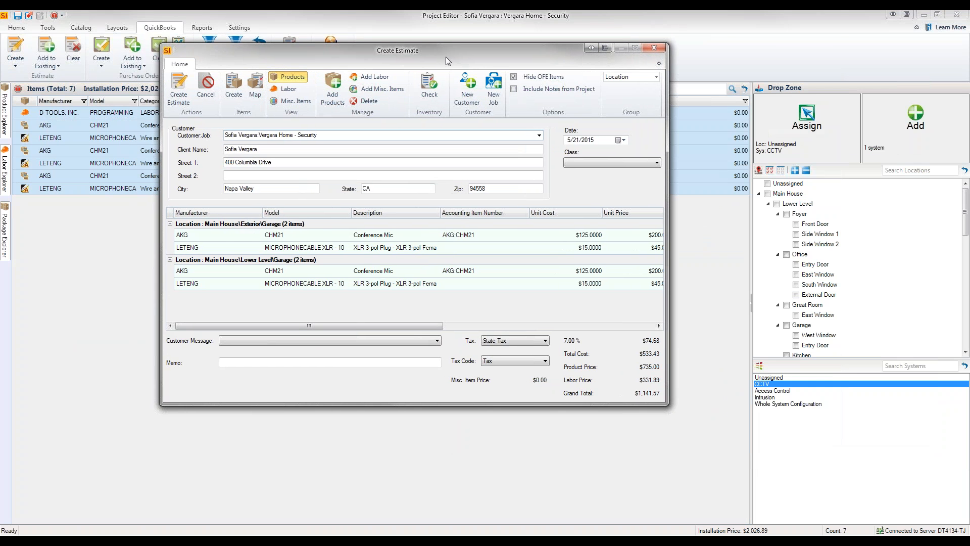
double_click(446, 56)
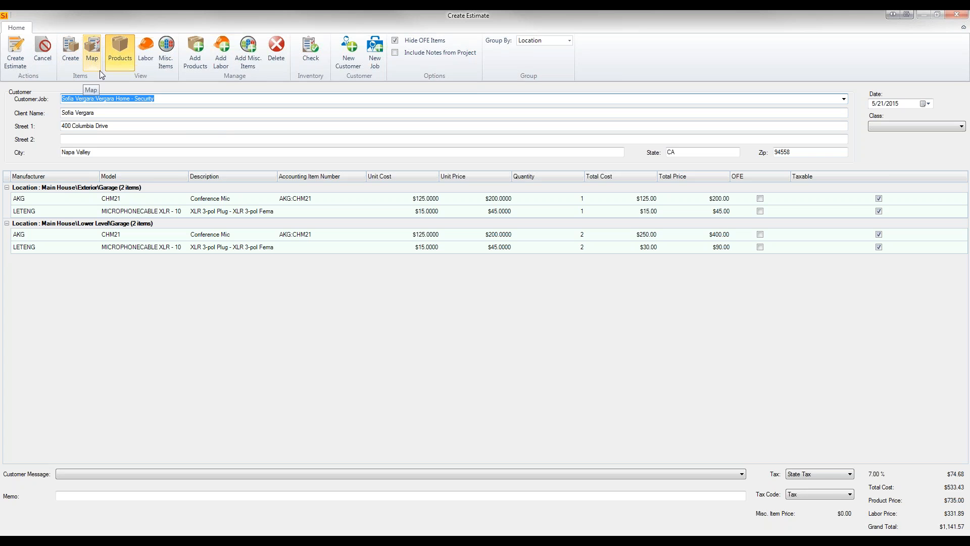
- Examine the estimate's labor, miscellaneous and product items, and the customer jobs it can be assigned to
click(153, 47)
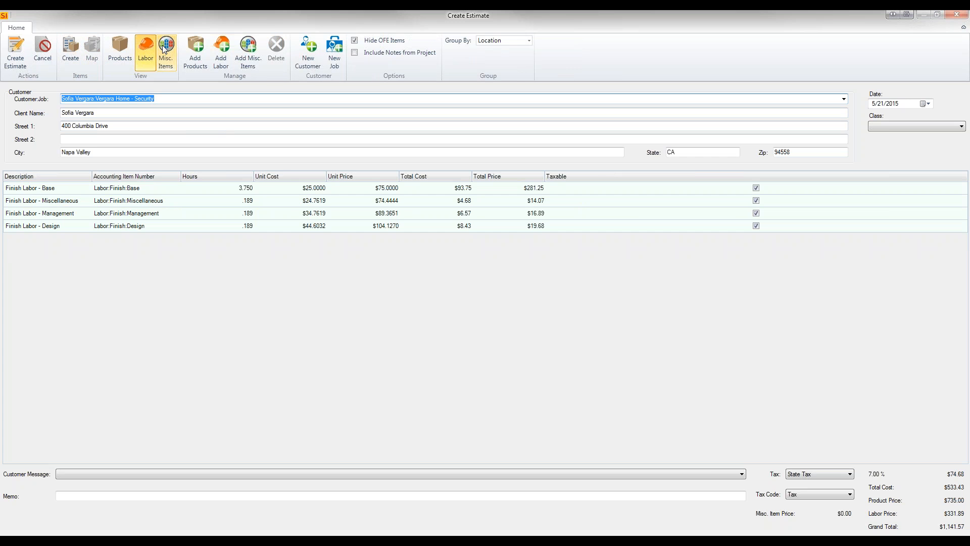
click(164, 49)
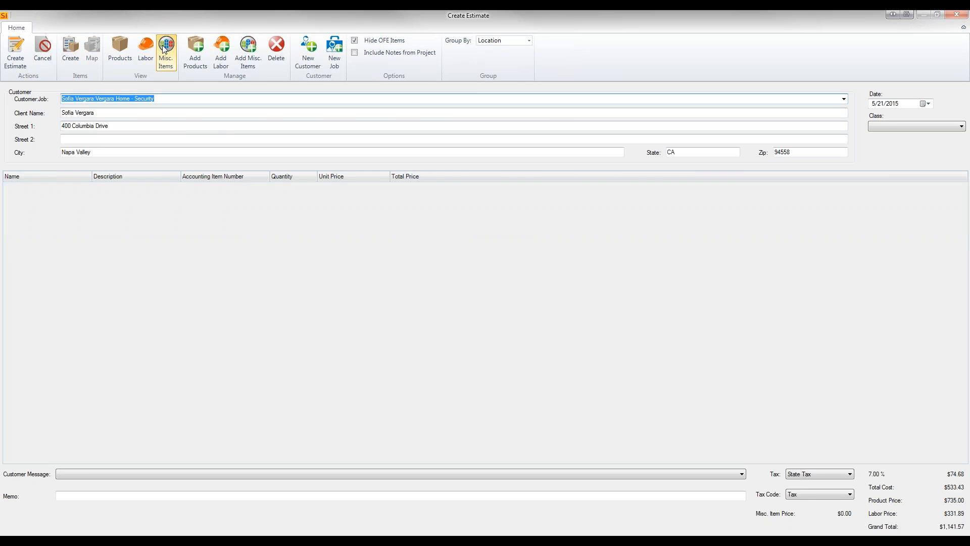
click(120, 63)
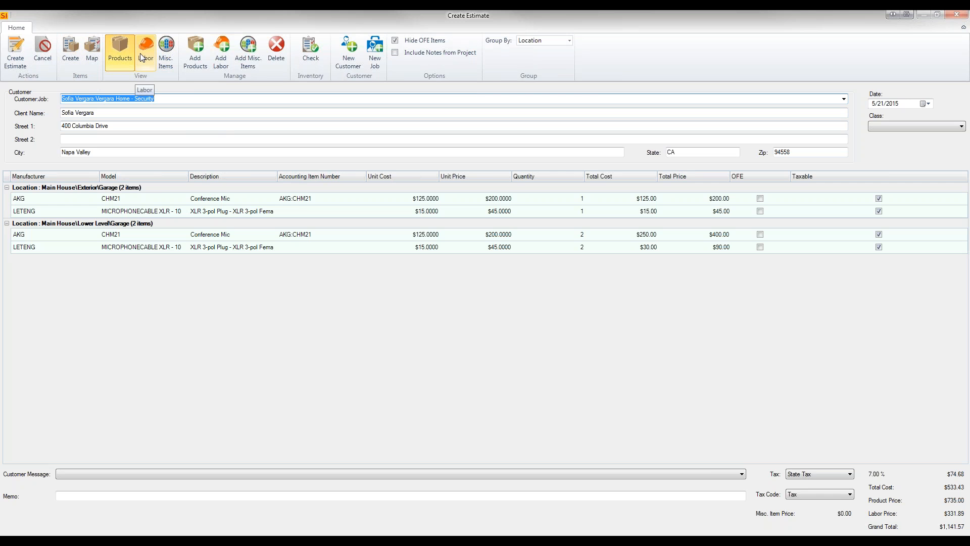
click(142, 58)
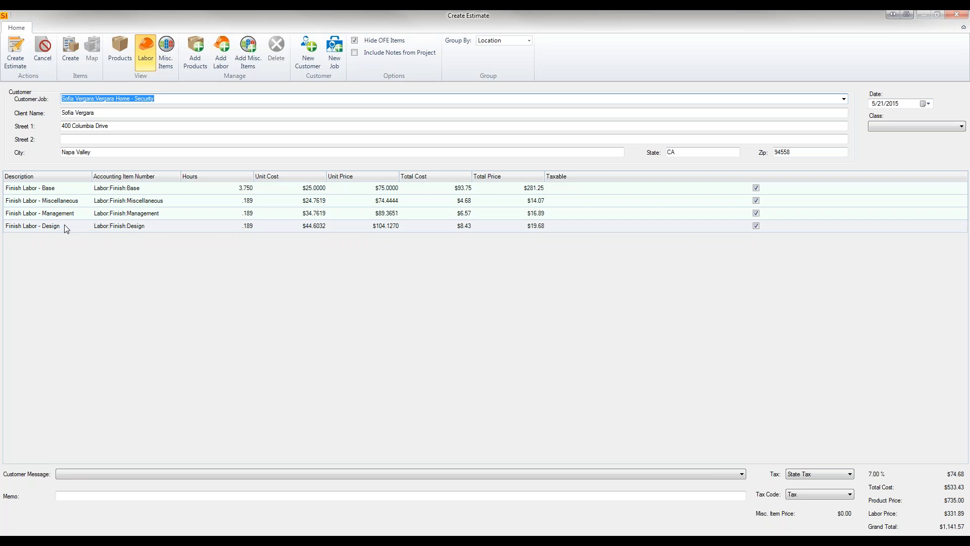
click(114, 57)
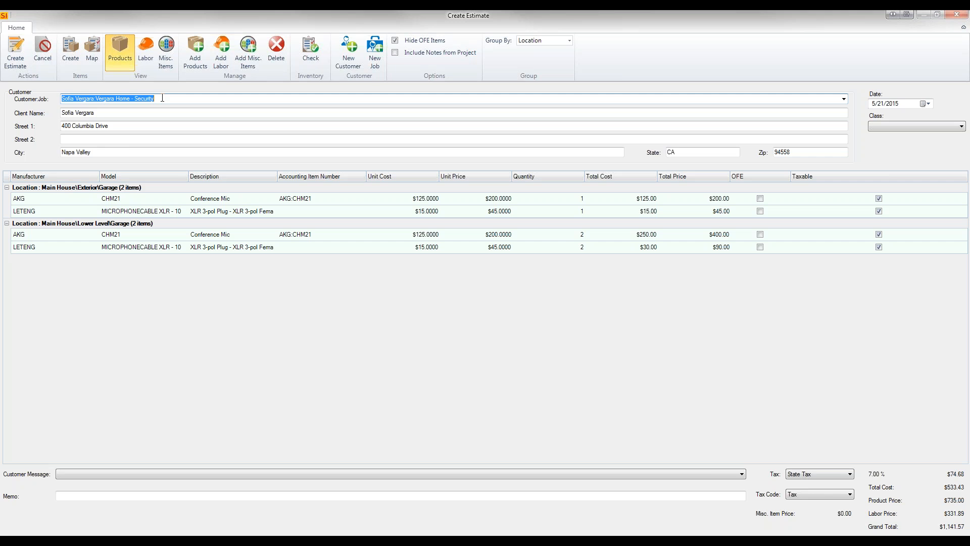
click(843, 99)
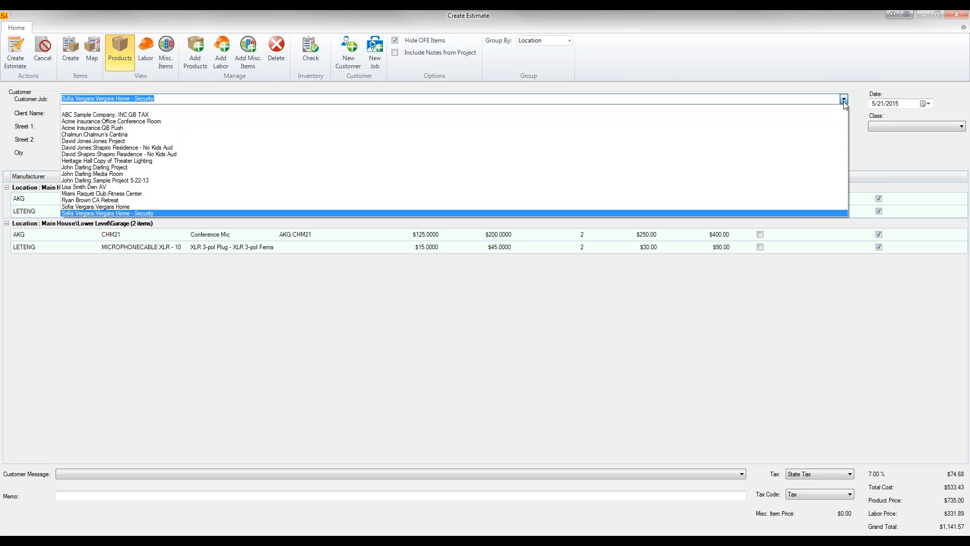
click(843, 100)
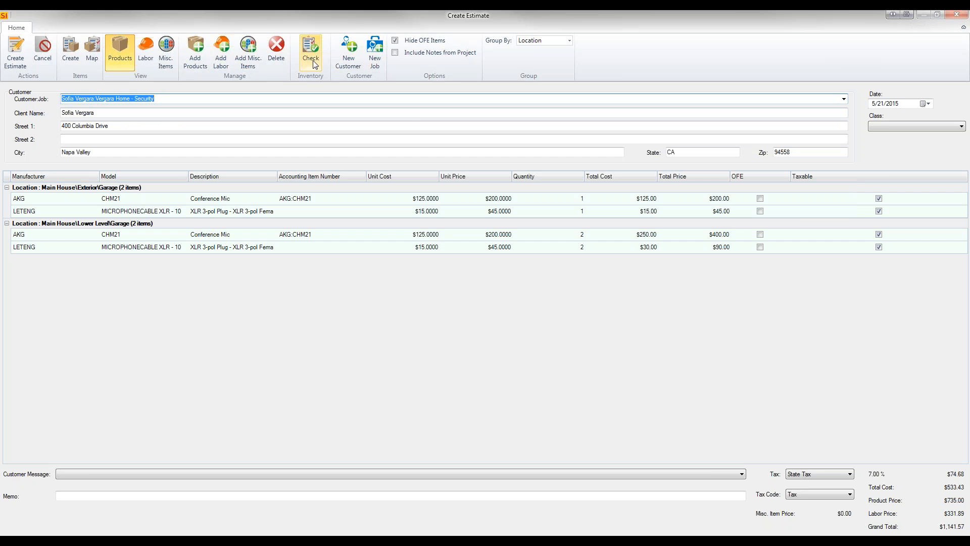
- Check the QuickBooks inventory of the AKG CHM21 conference mic in the exterior garage and close the details
click(243, 199)
click(310, 50)
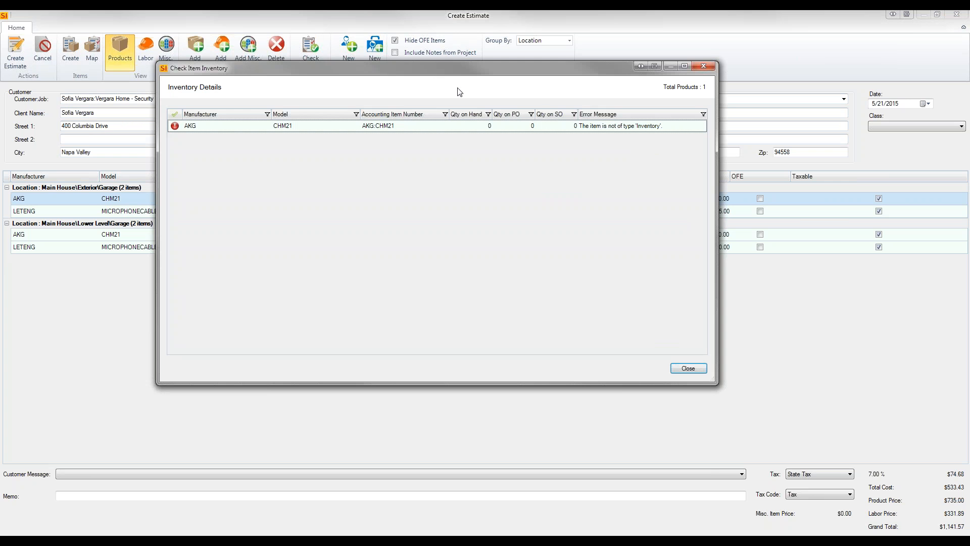
click(686, 368)
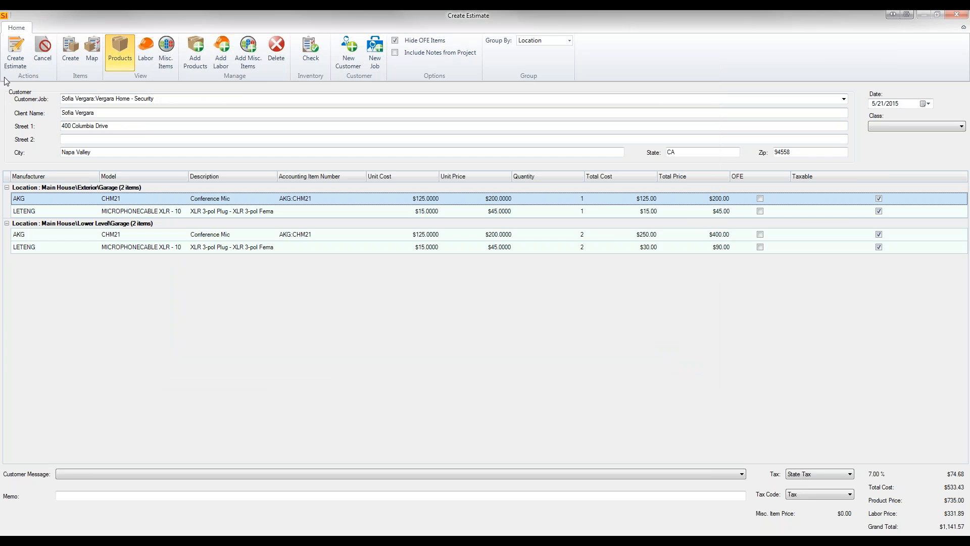
- Submit the estimate for creation and map the unmatched LETENG MICROPHONECABLE XLR - 10 M to its existing QuickBooks item
click(12, 65)
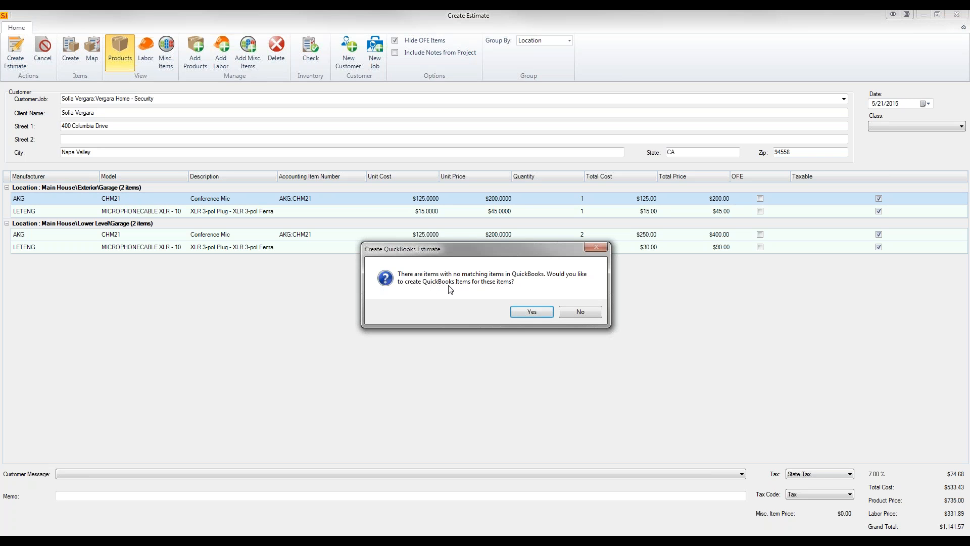
click(529, 308)
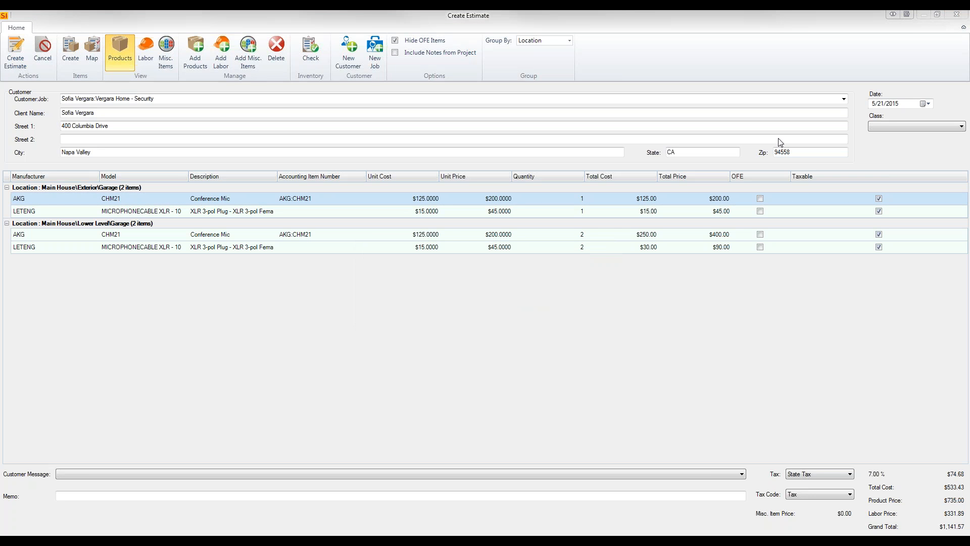
drag(795, 110, 477, 66)
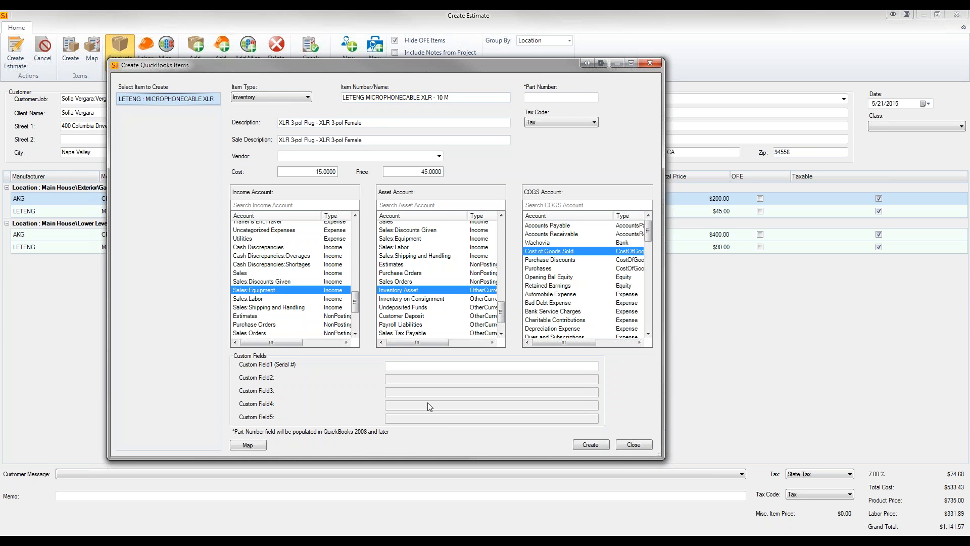
click(539, 98)
click(590, 447)
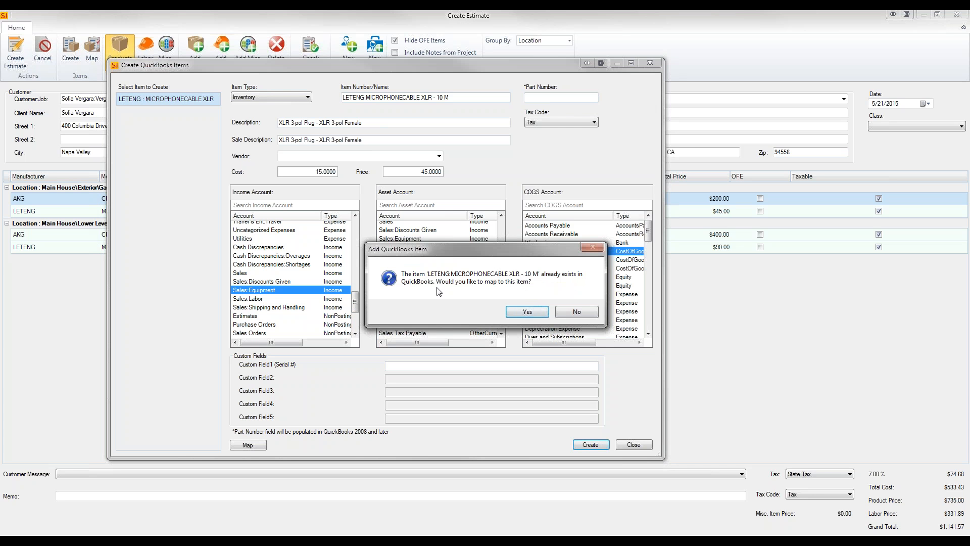
click(524, 312)
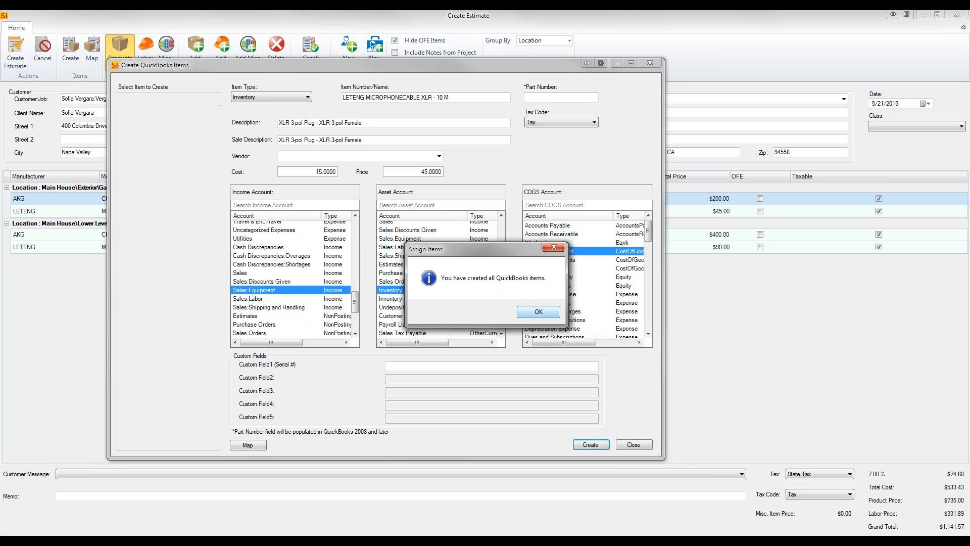
- Finish saving the estimate to QuickBooks and save the project
click(539, 311)
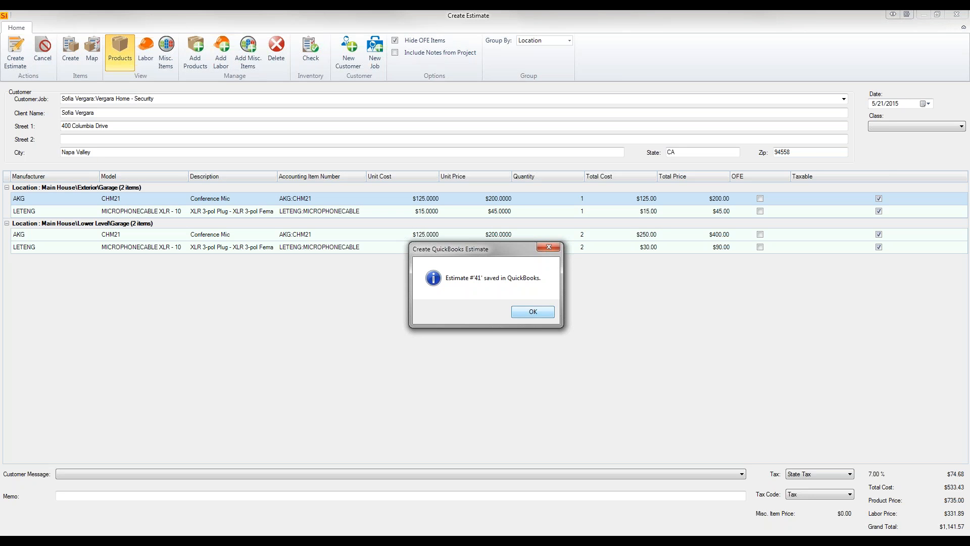
key(Return)
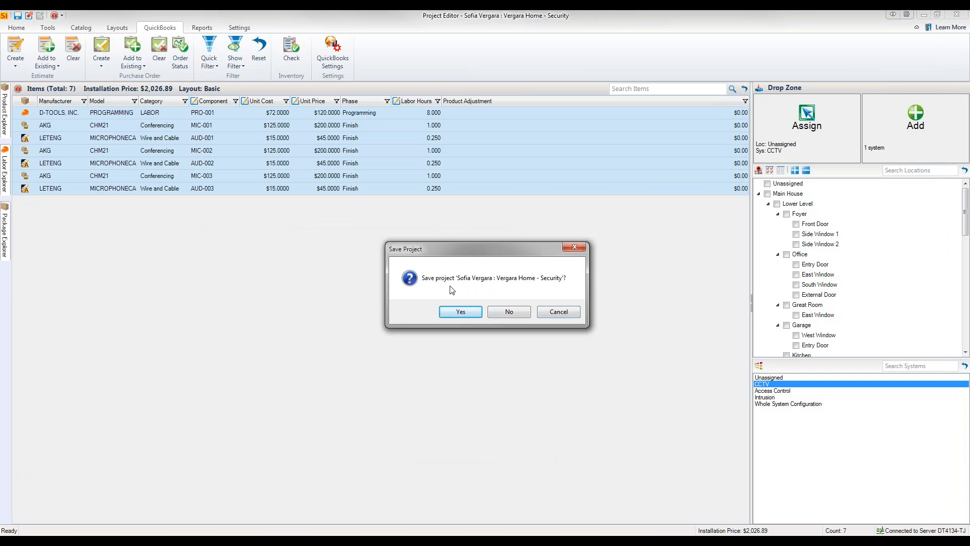
click(447, 312)
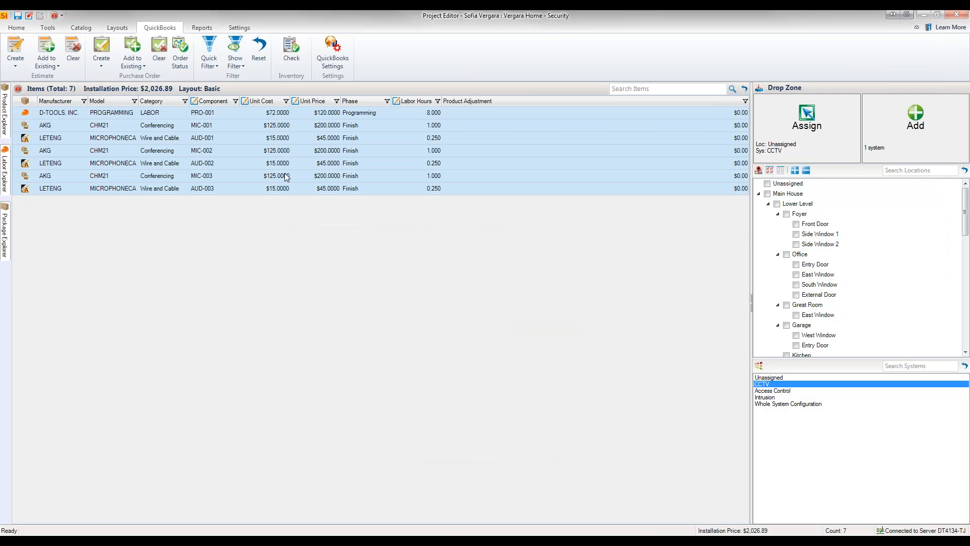
- Show the project items in the Accounting layout and select the D-Tools programming labor item
click(112, 28)
click(103, 58)
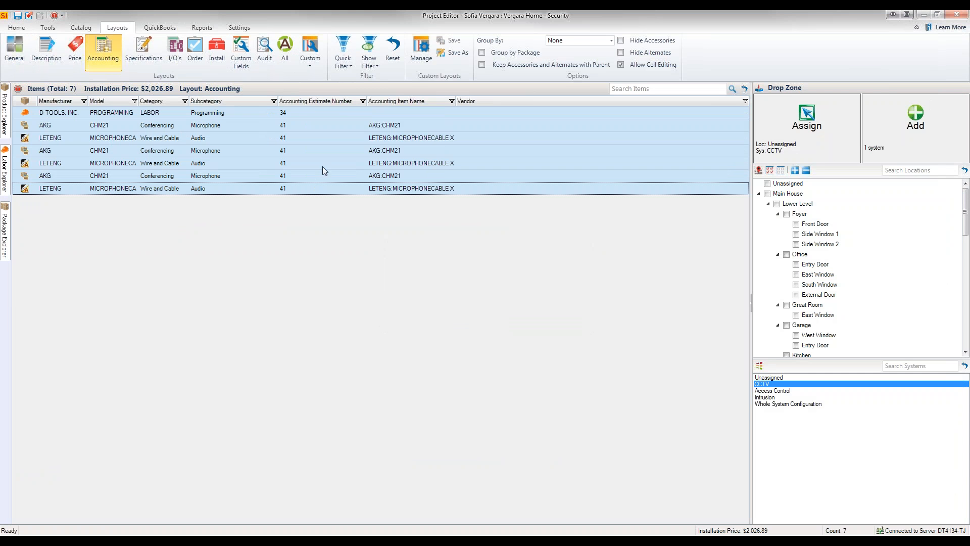
click(292, 116)
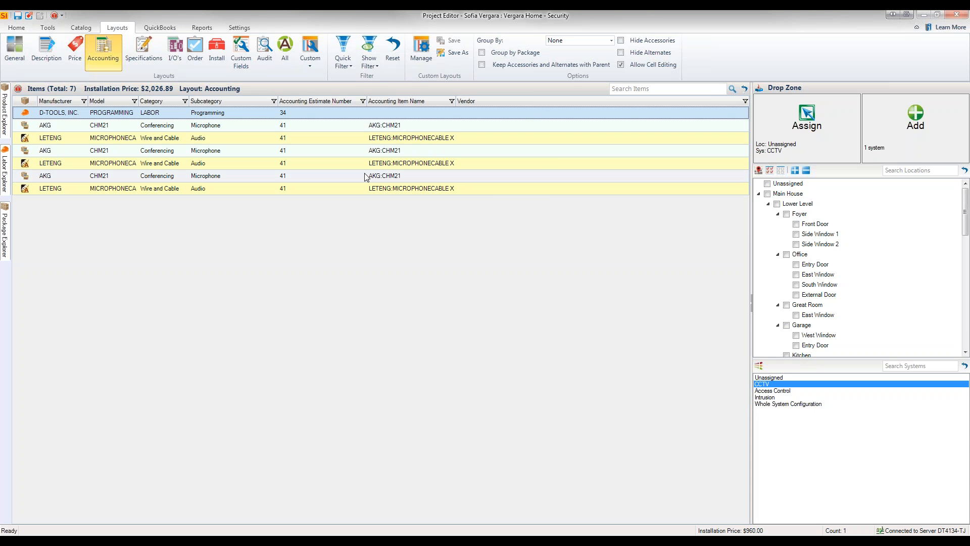
- Clear estimate 34 from the project and also delete it in QuickBooks
click(148, 28)
click(73, 50)
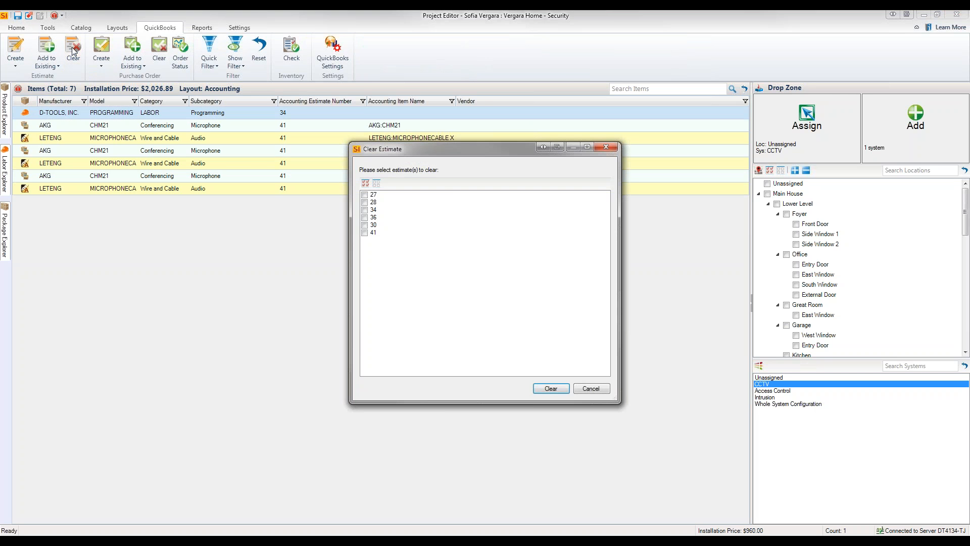
click(364, 211)
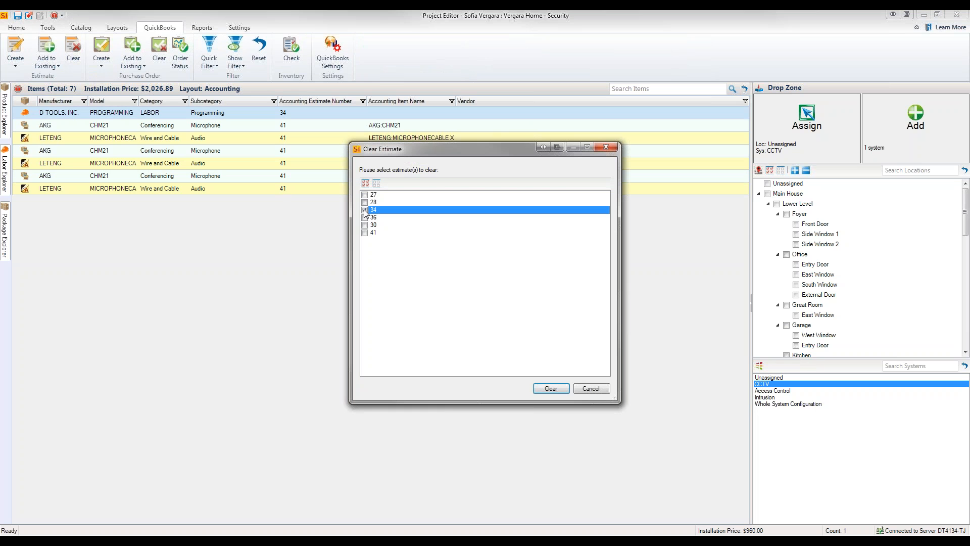
click(365, 210)
click(558, 387)
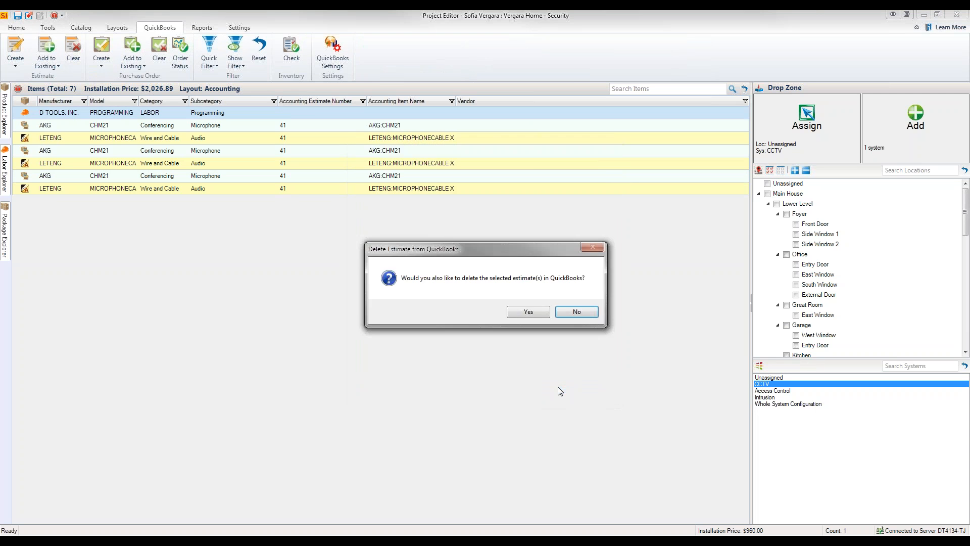
click(529, 312)
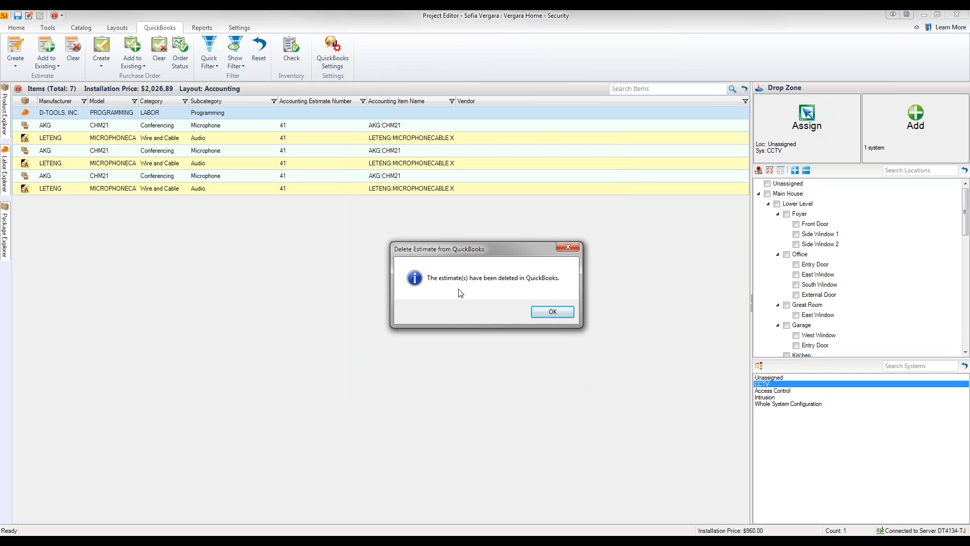
click(542, 312)
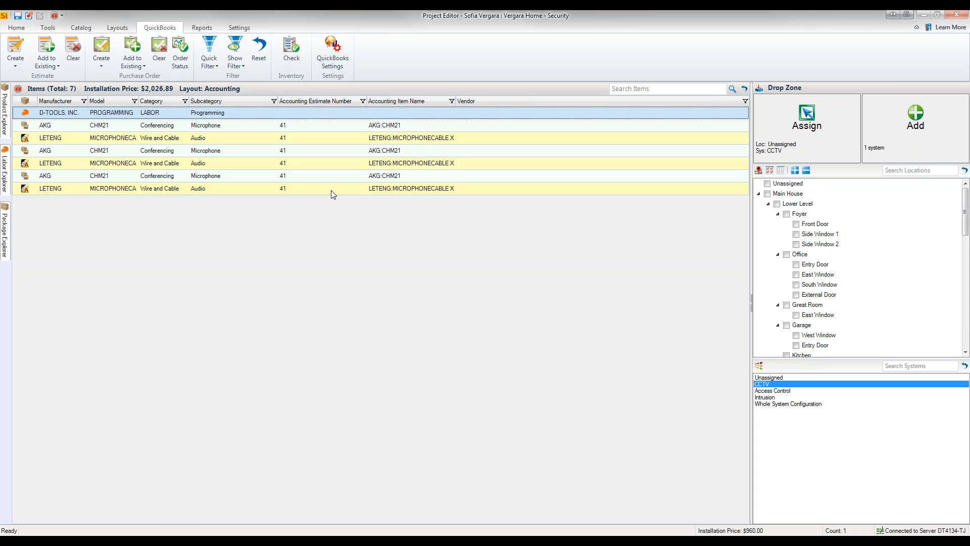
- Reset the item filter and select the first 16 Honeywell Ademco 5811 transmitters, directly above the GE Security KTD-405 remote control
click(265, 45)
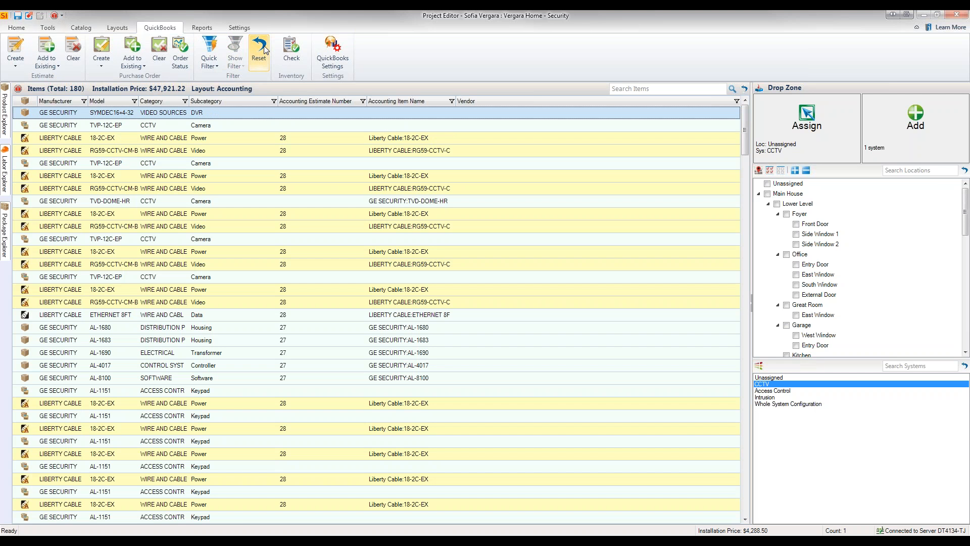
scroll(276, 200, down, 4)
scroll(277, 203, down, 7)
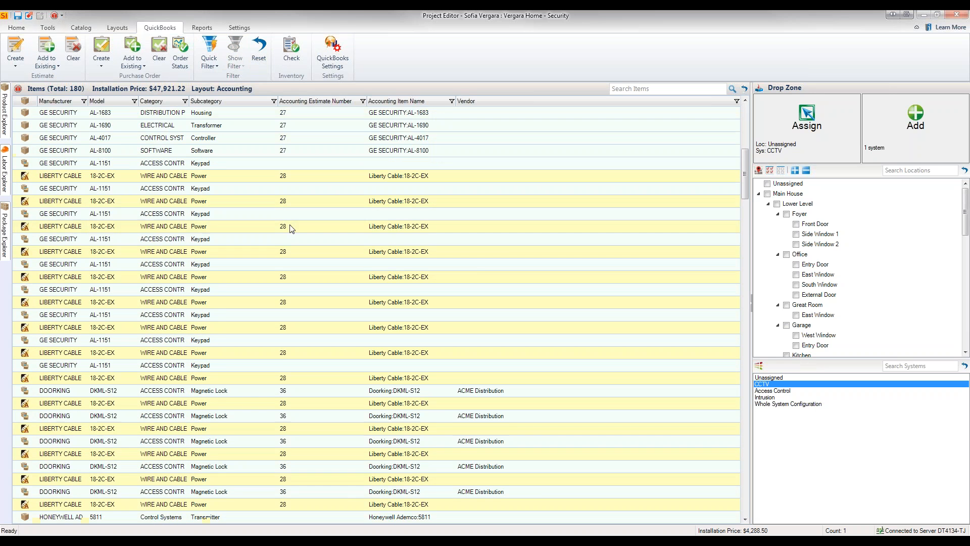
scroll(297, 240, down, 2)
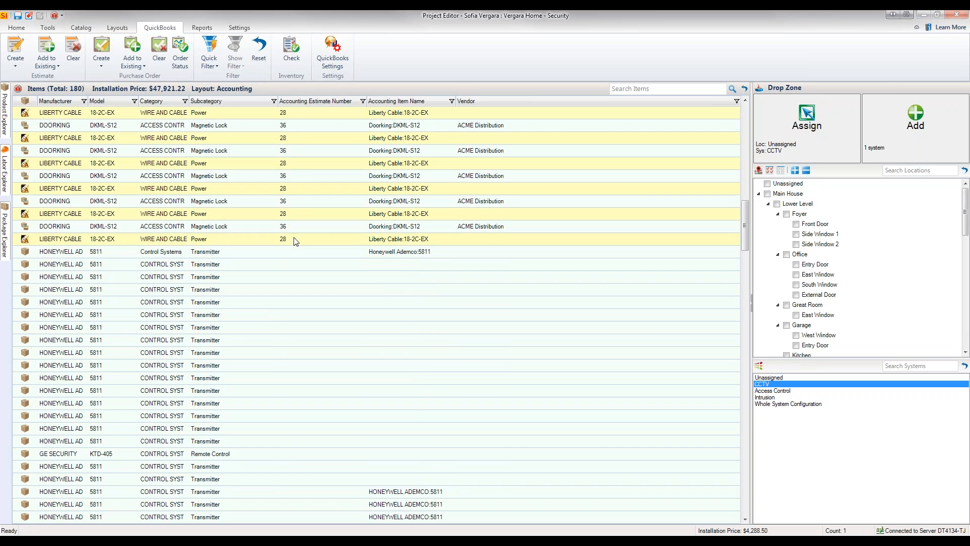
click(274, 255)
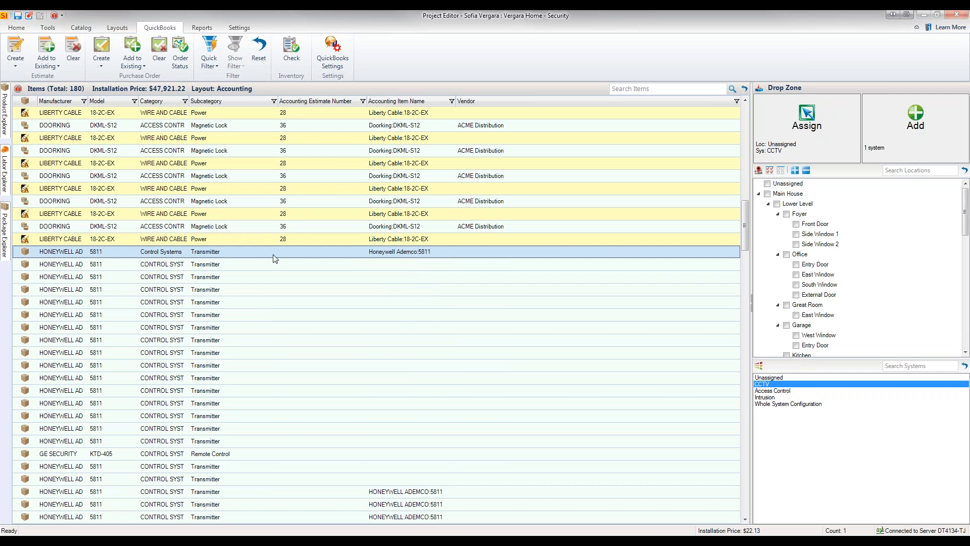
shift+click(220, 446)
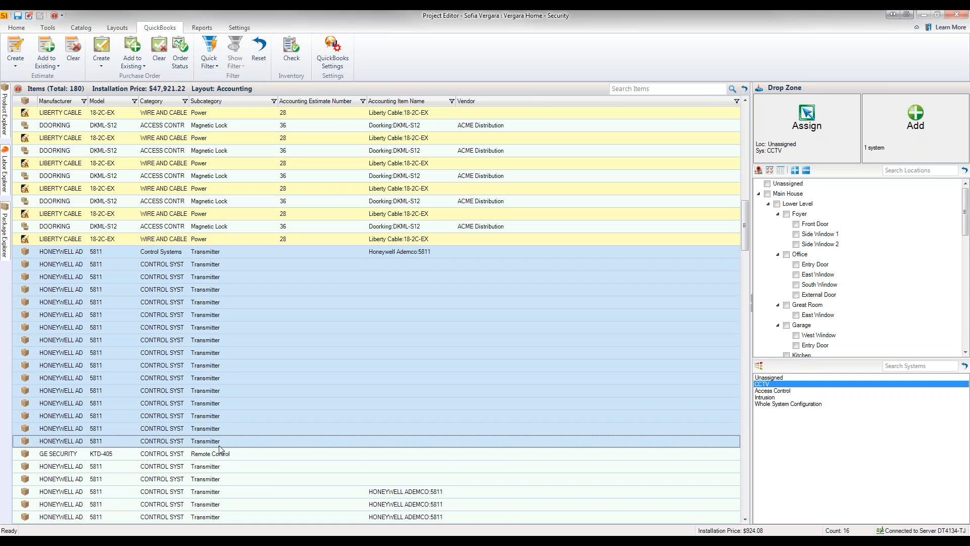
click(53, 69)
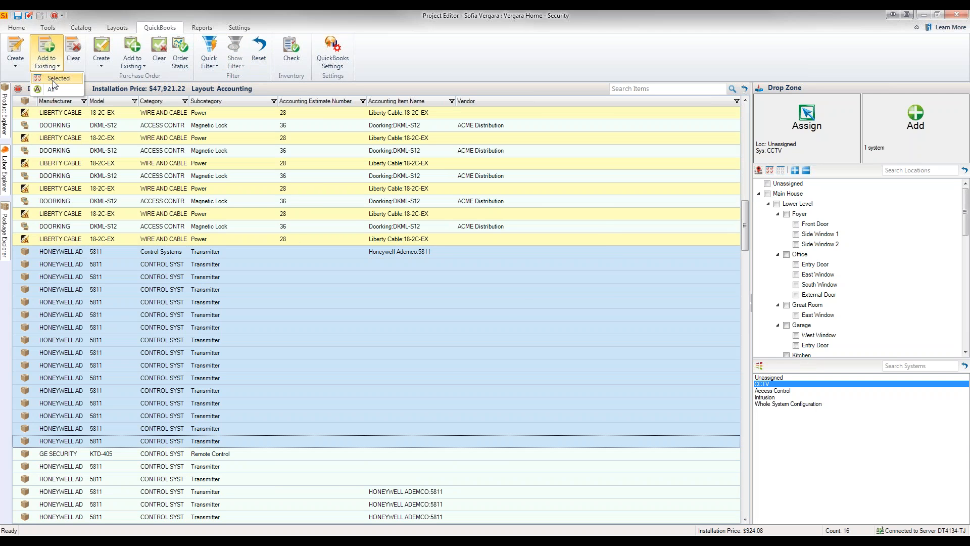
click(55, 81)
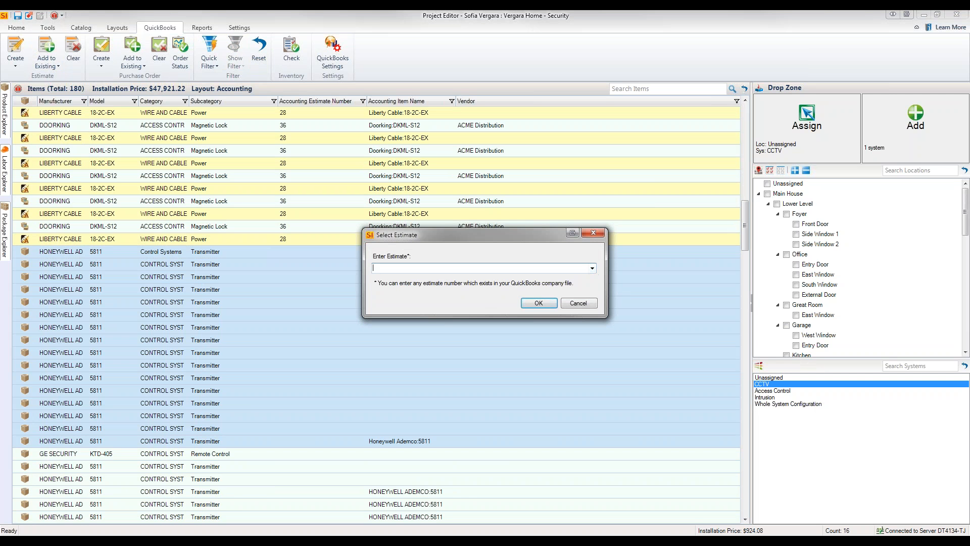
click(593, 270)
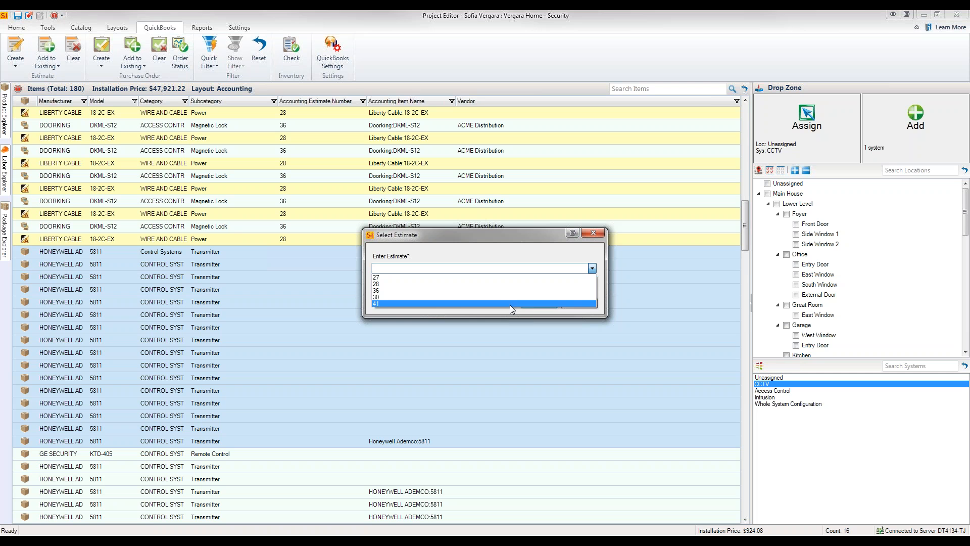
click(510, 247)
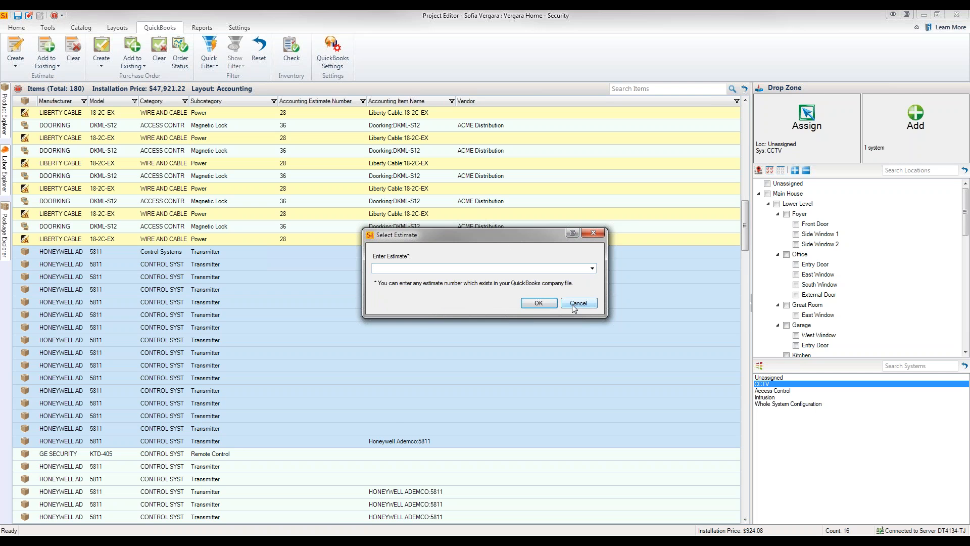
click(572, 305)
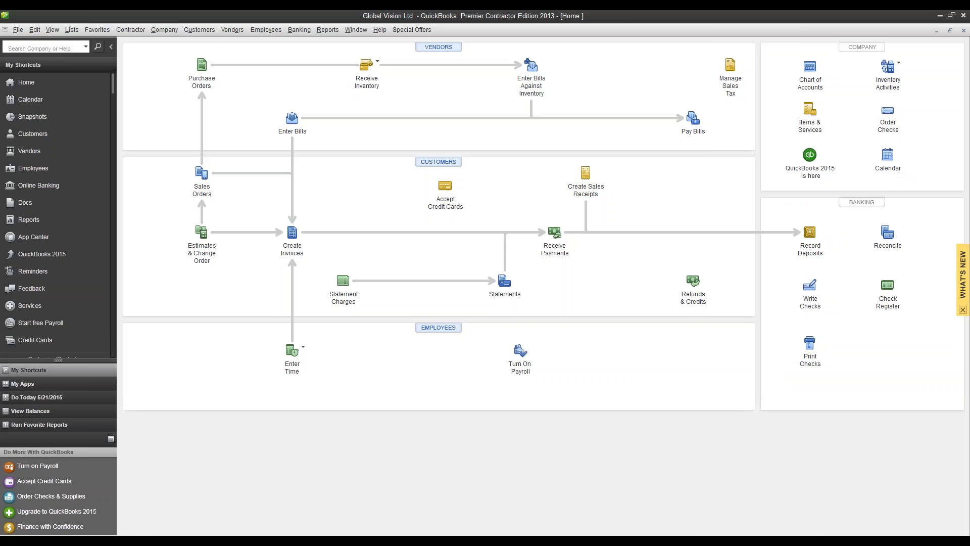
- Examine the items, labor and totals of estimate 41 in QuickBooks, close it and return to the D-Tools project
click(200, 232)
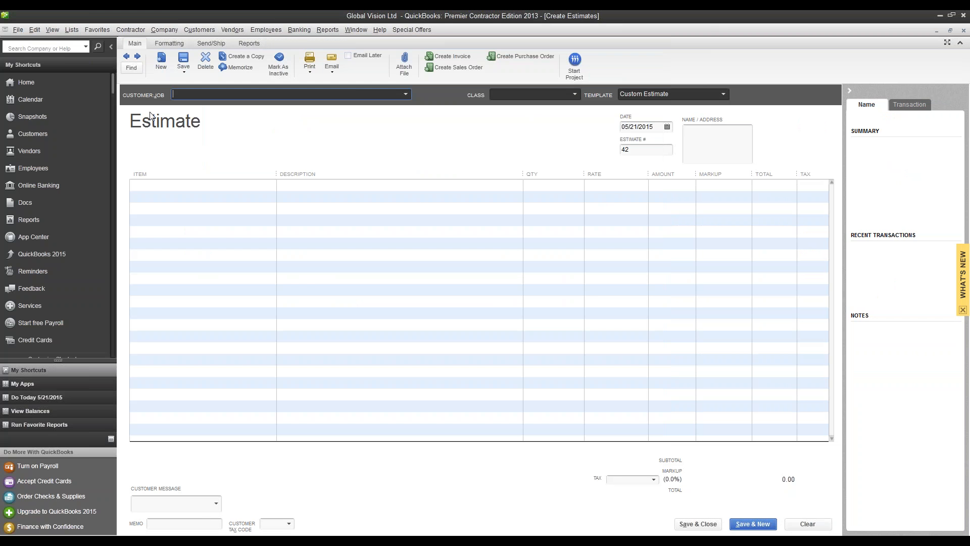
click(126, 56)
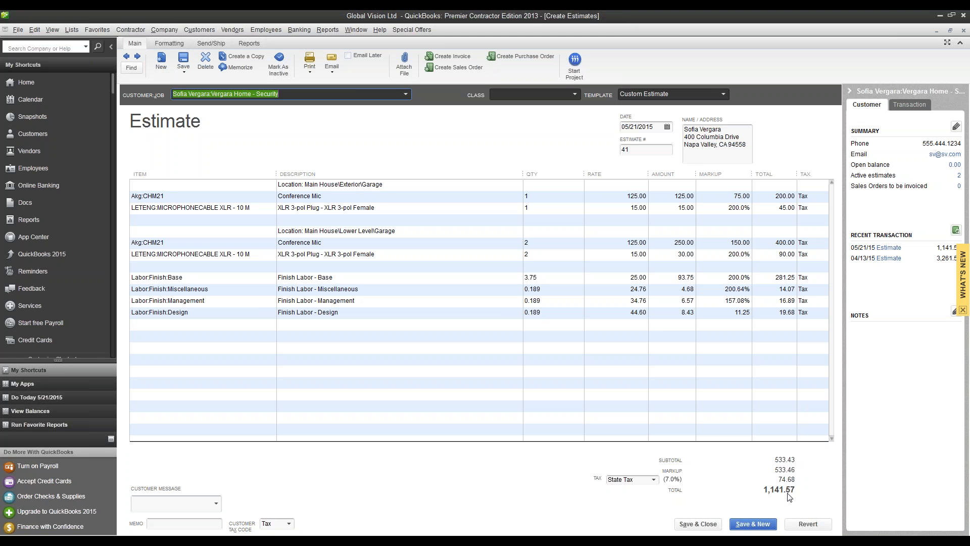
click(963, 32)
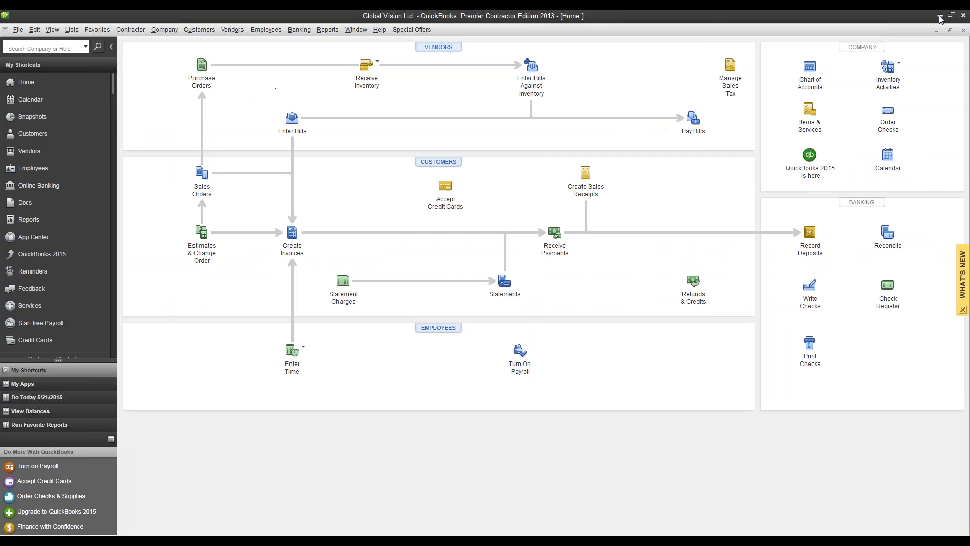
click(940, 16)
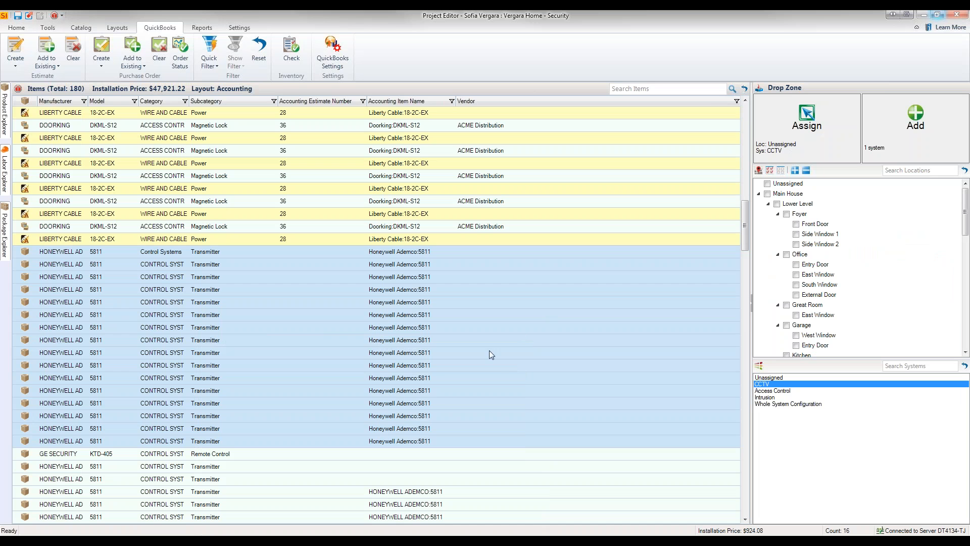
- Add the selected Honeywell Ademco 5811 transmitters to existing QuickBooks estimate 41
click(50, 53)
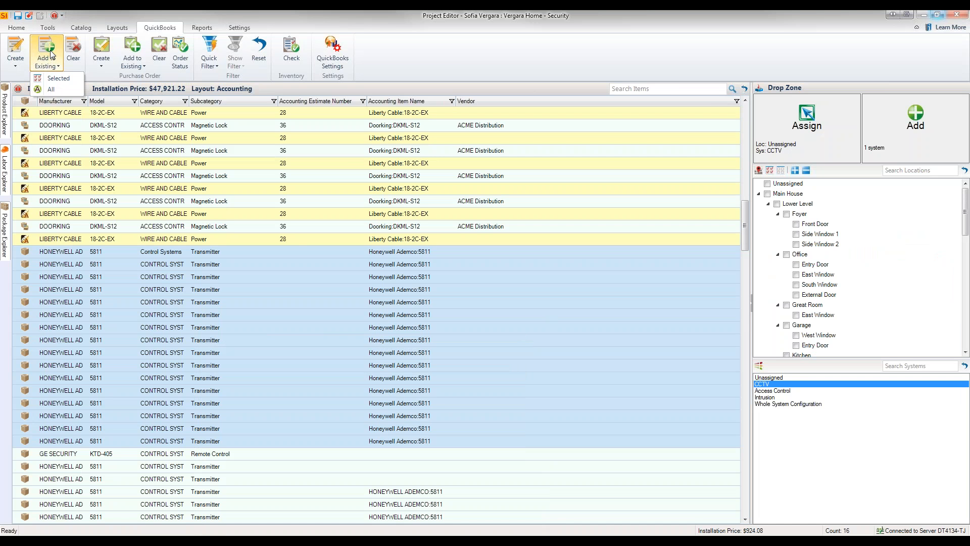
click(53, 80)
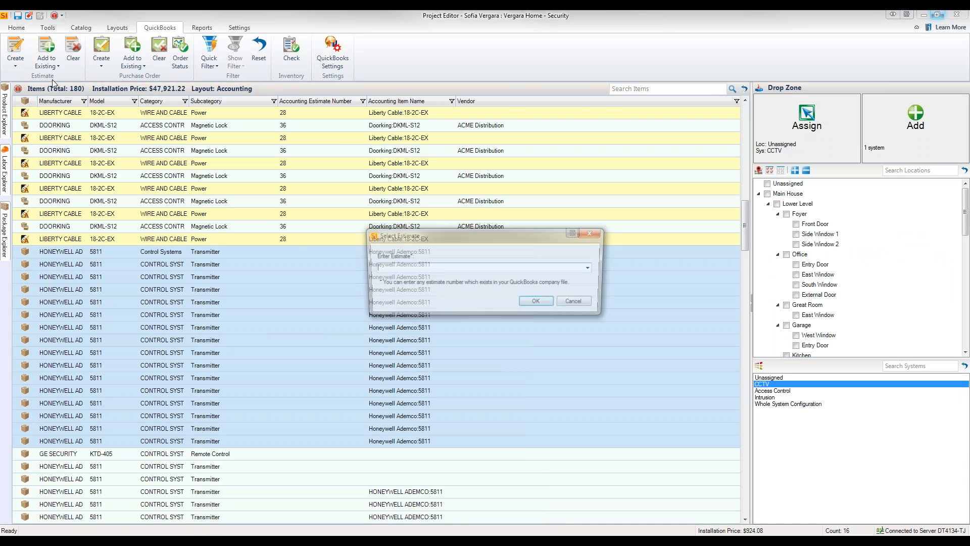
click(593, 267)
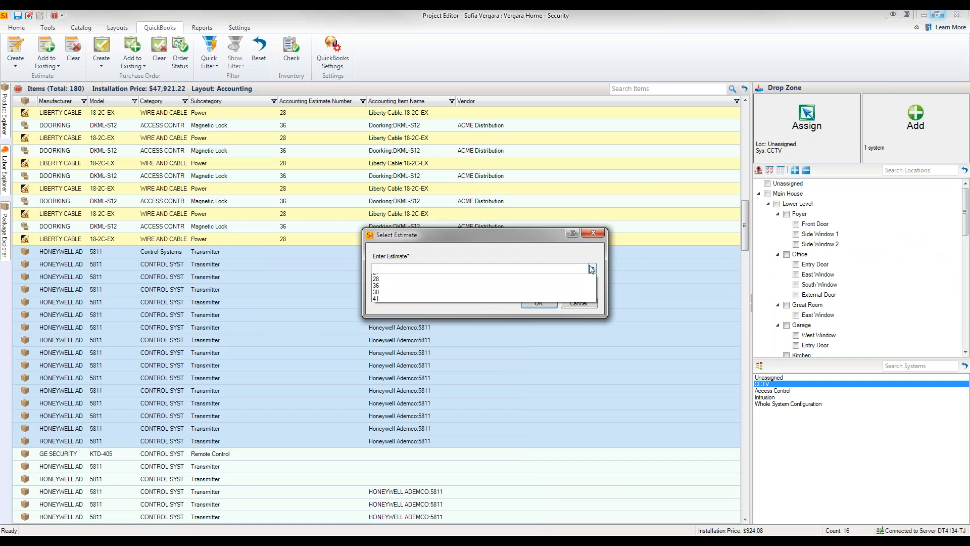
click(417, 303)
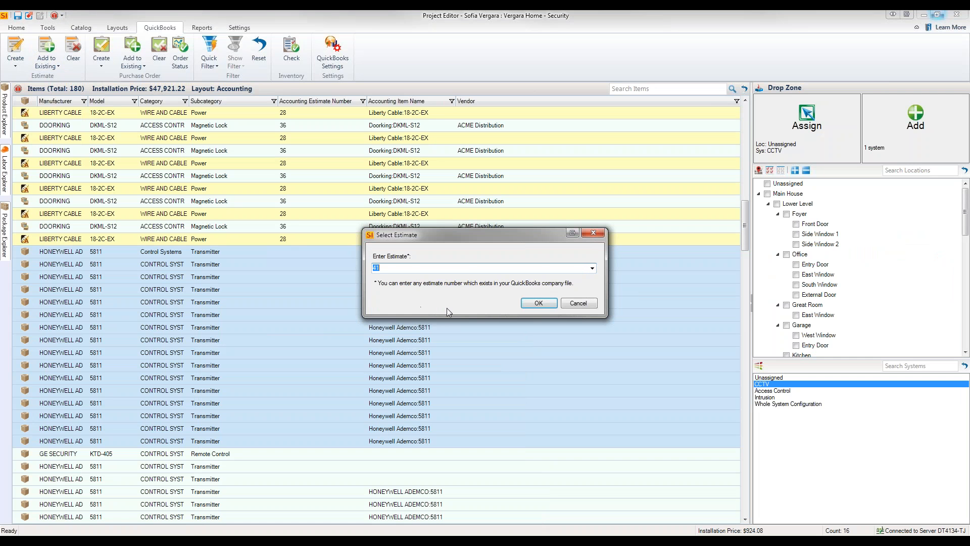
click(538, 303)
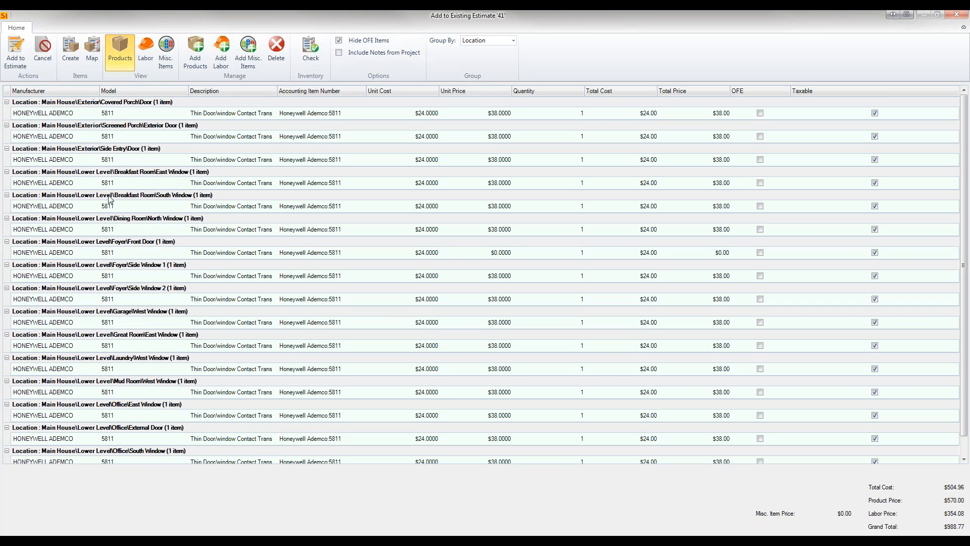
click(12, 69)
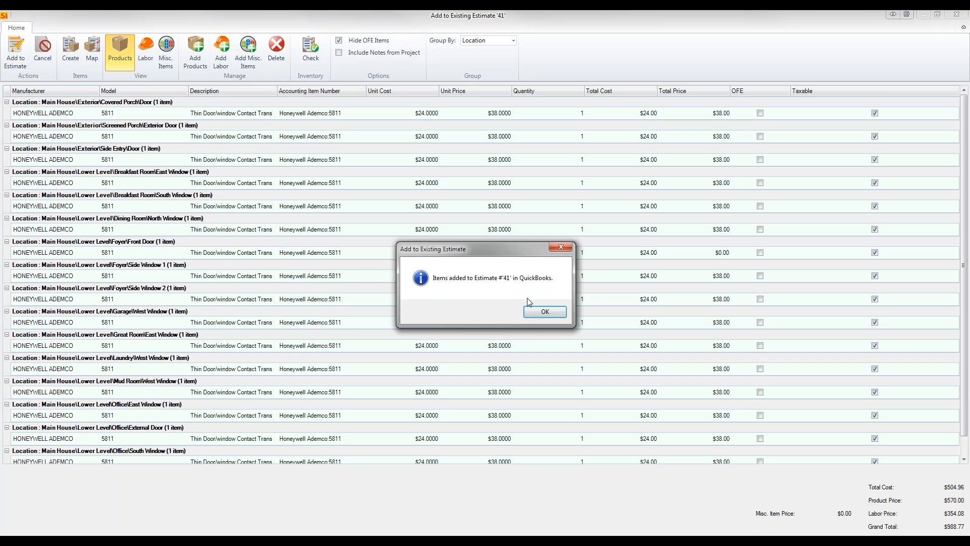
- Acknowledge the addition of the items to estimate 41 and save the project
click(559, 314)
click(460, 312)
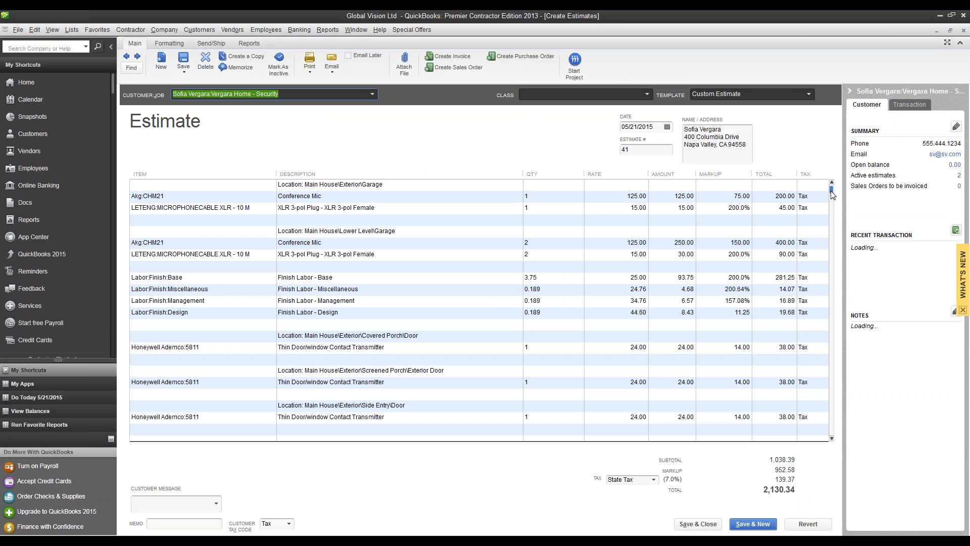
- Examine the added transmitters, labor and totals of estimate 41 in QuickBooks, close it and return to the D-Tools project
drag(832, 194, 839, 445)
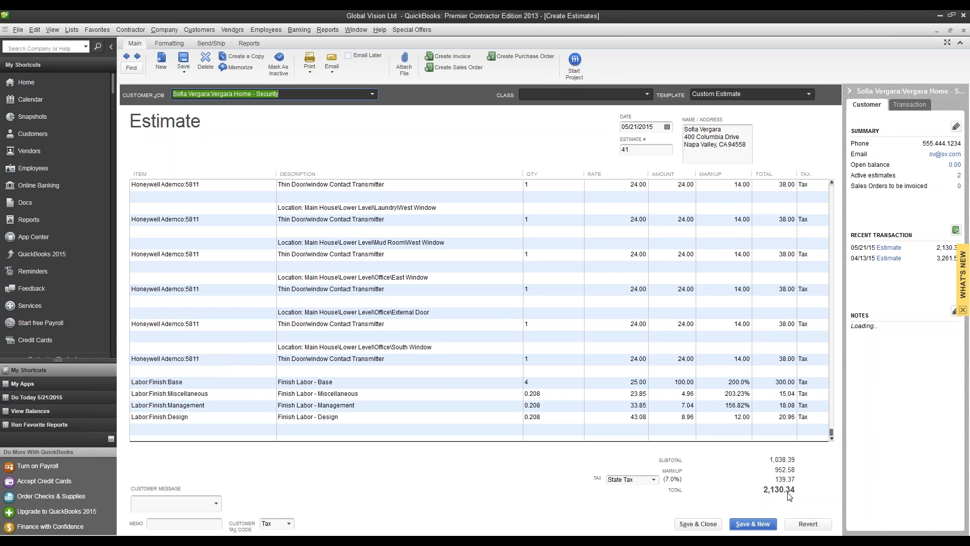
click(963, 31)
click(940, 16)
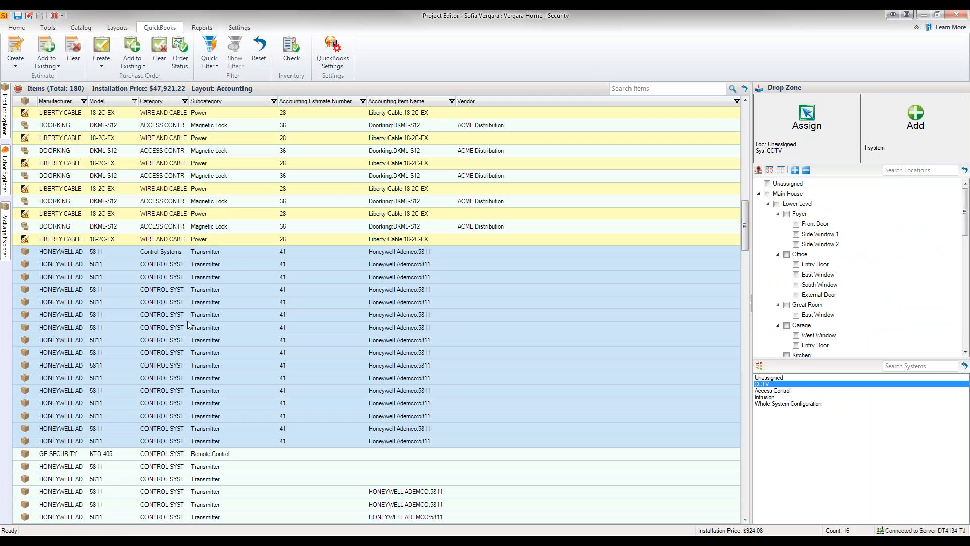
- Start a new purchase order for the 16 Honeywell Ademco 5811 transmitters on estimate 41 and maximize its window
click(199, 318)
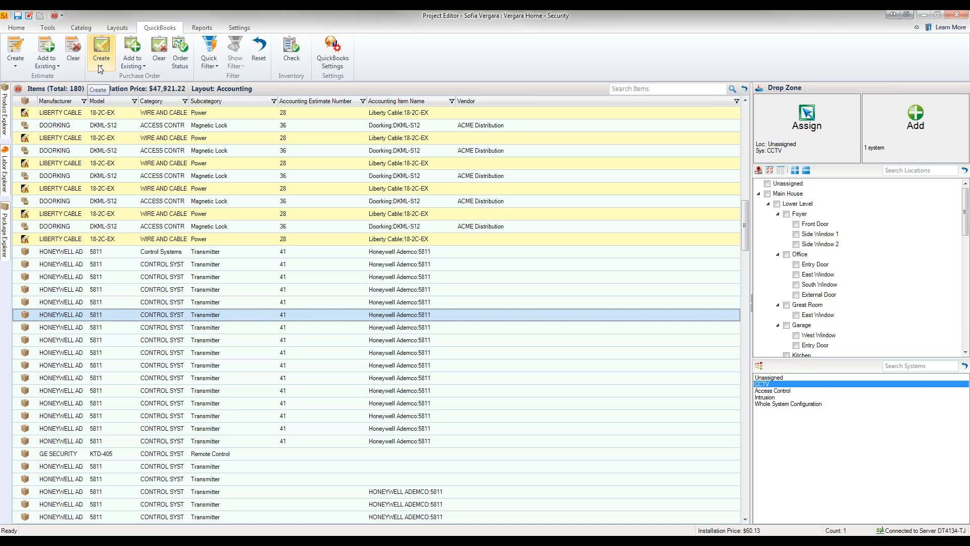
click(178, 252)
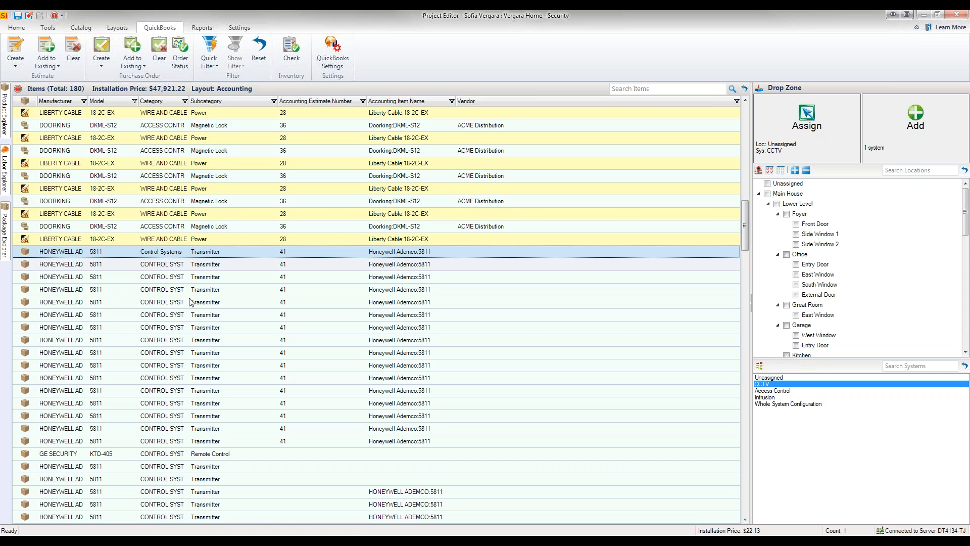
shift+click(246, 440)
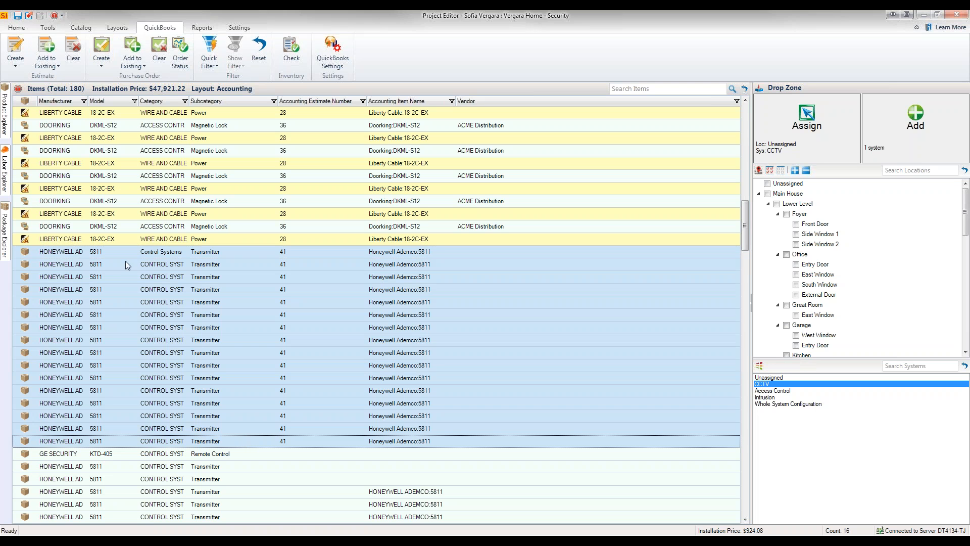
click(99, 68)
click(102, 79)
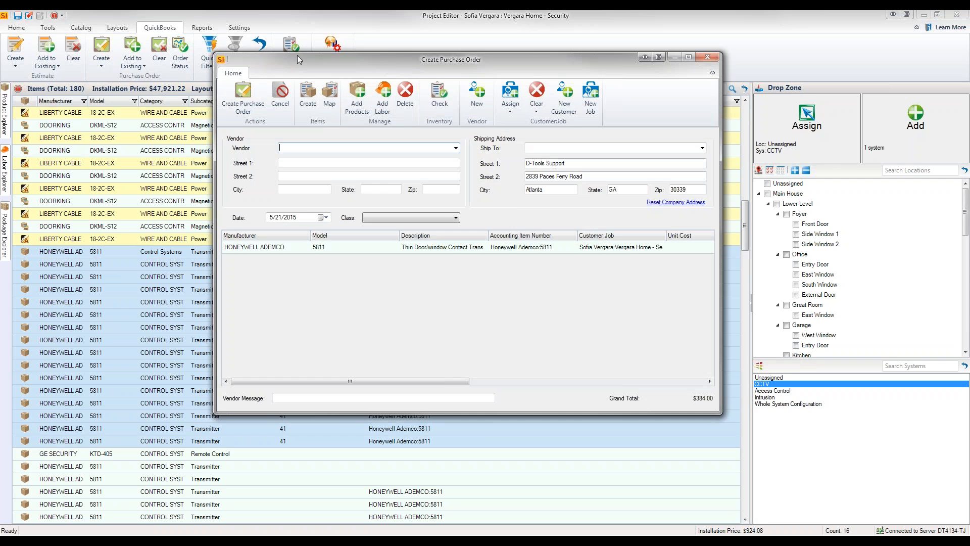
double_click(302, 60)
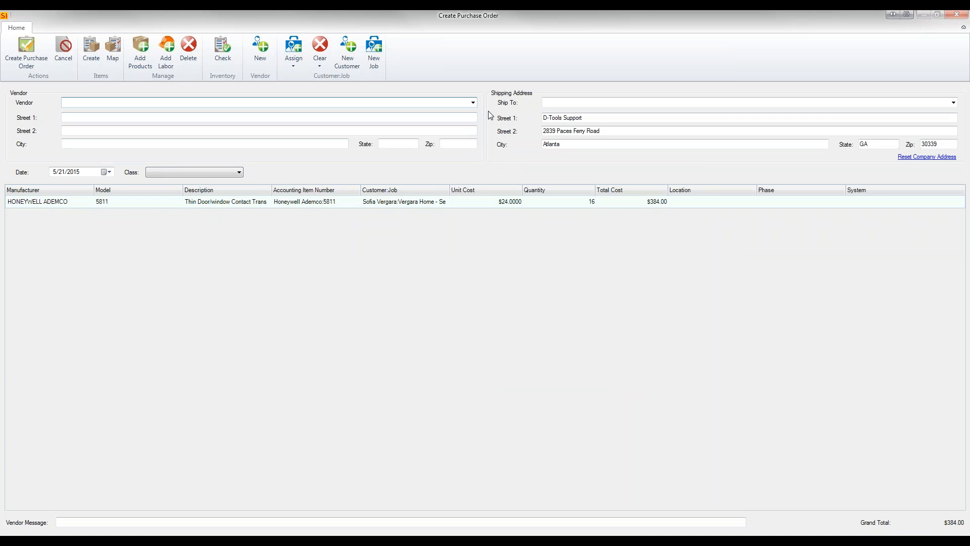
- Try Black Box and Triad as the vendor of the purchase order
click(473, 103)
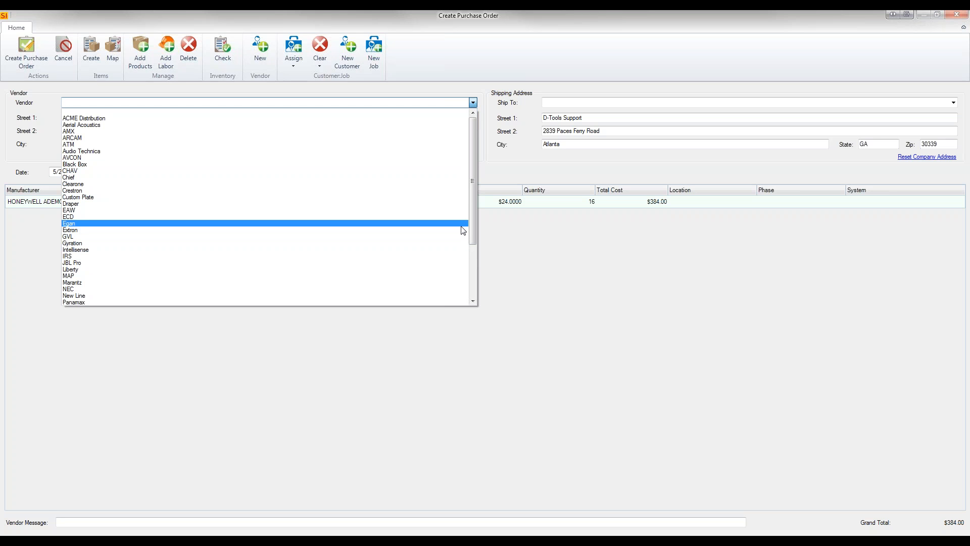
click(450, 164)
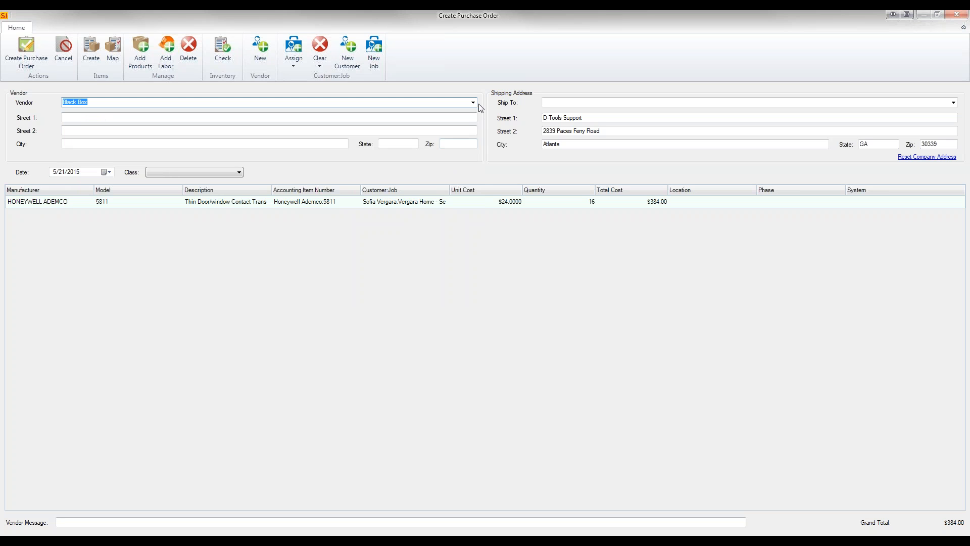
click(474, 103)
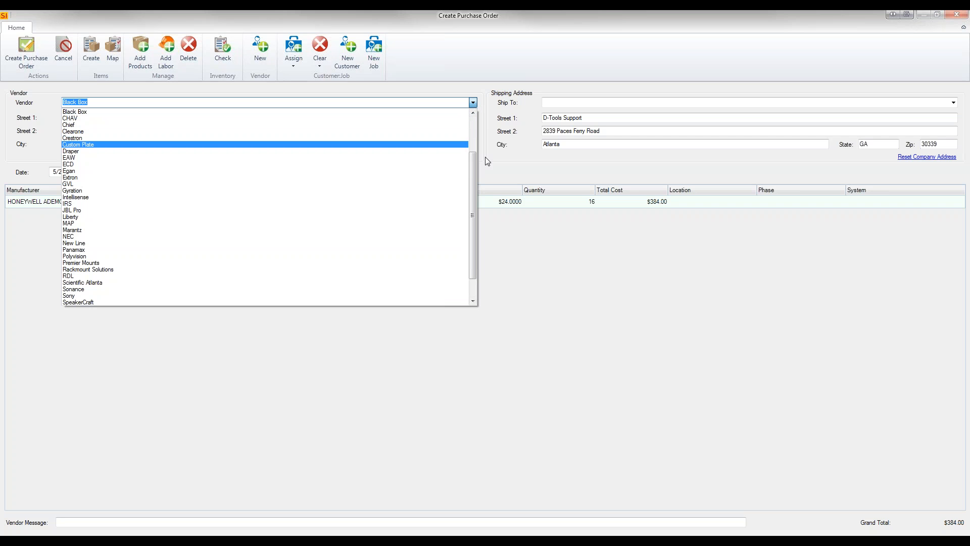
drag(473, 175, 474, 217)
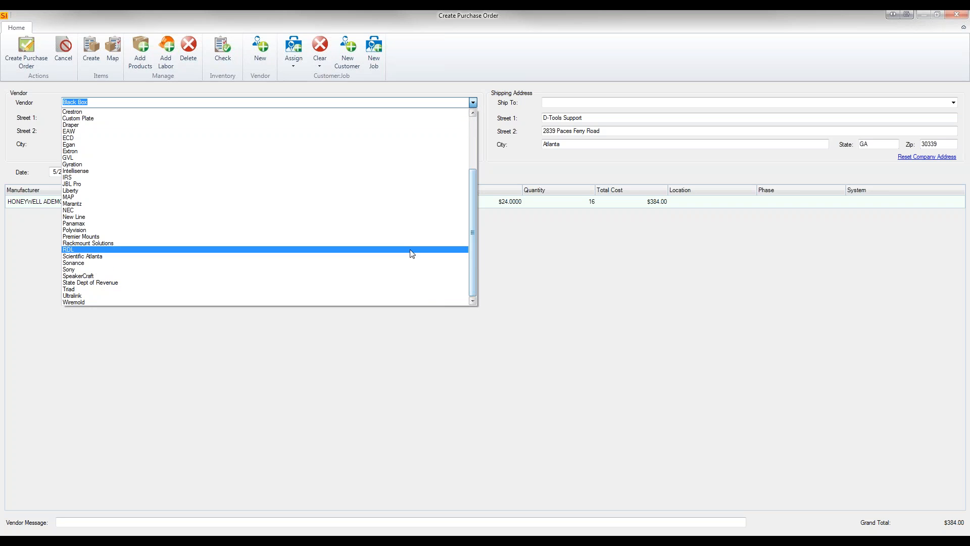
click(407, 292)
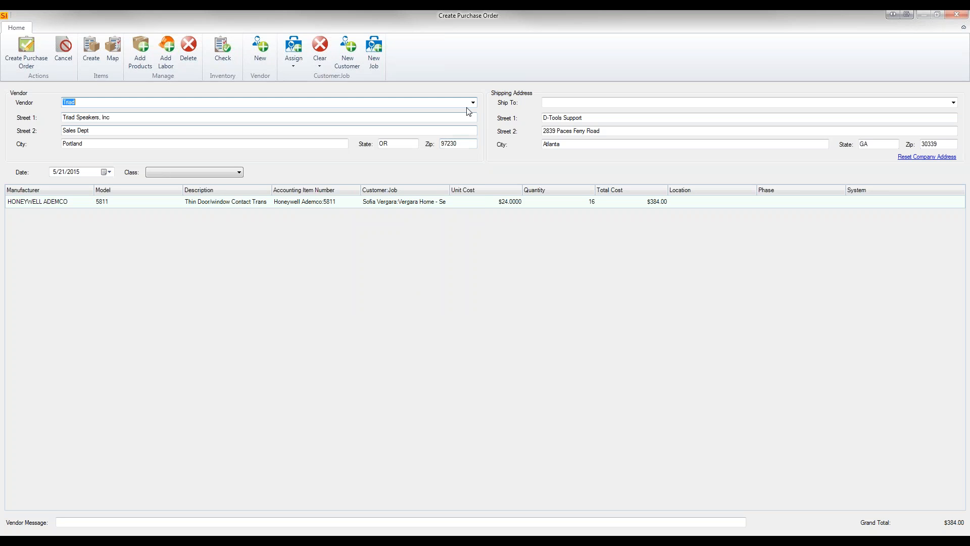
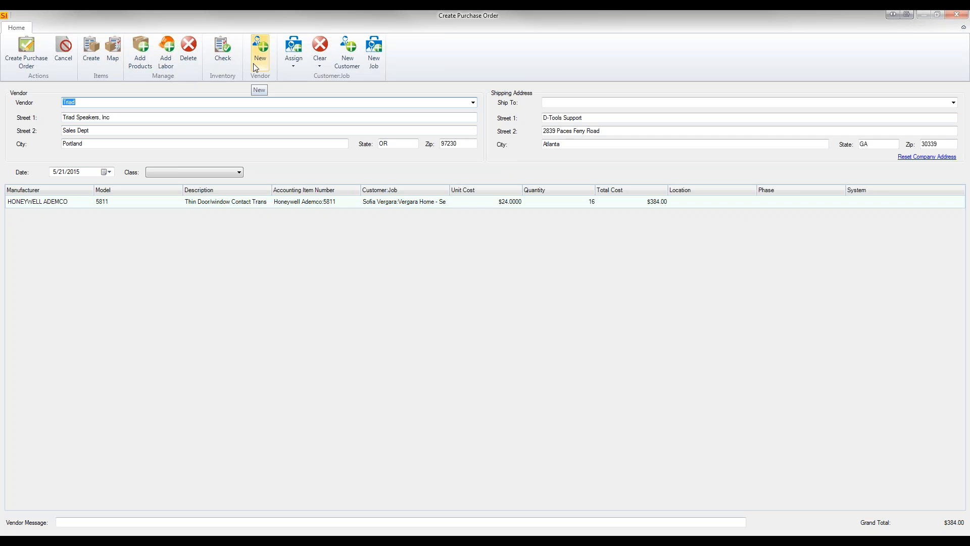
click(472, 102)
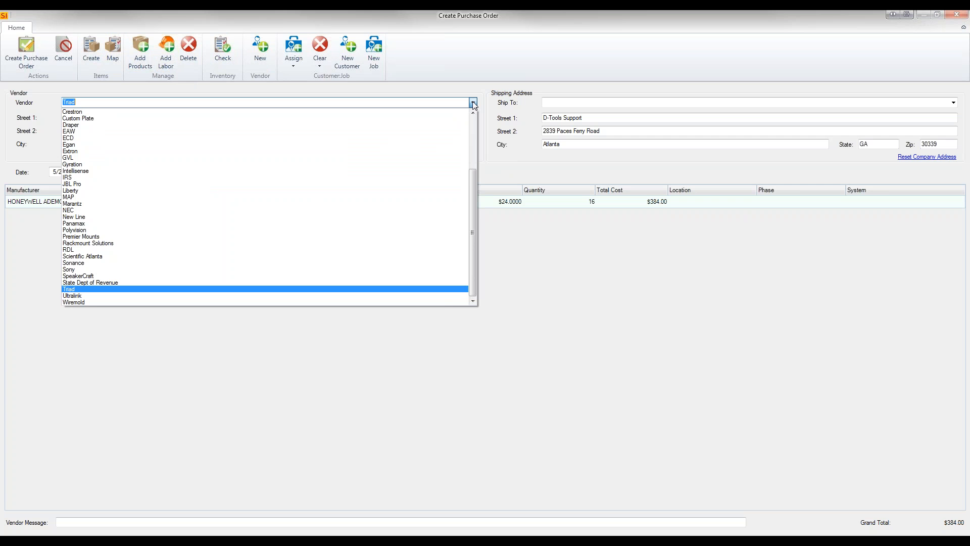
click(473, 102)
- Start a new QuickBooks vendor named D-Tools Inc with the company name D-Tools
click(264, 53)
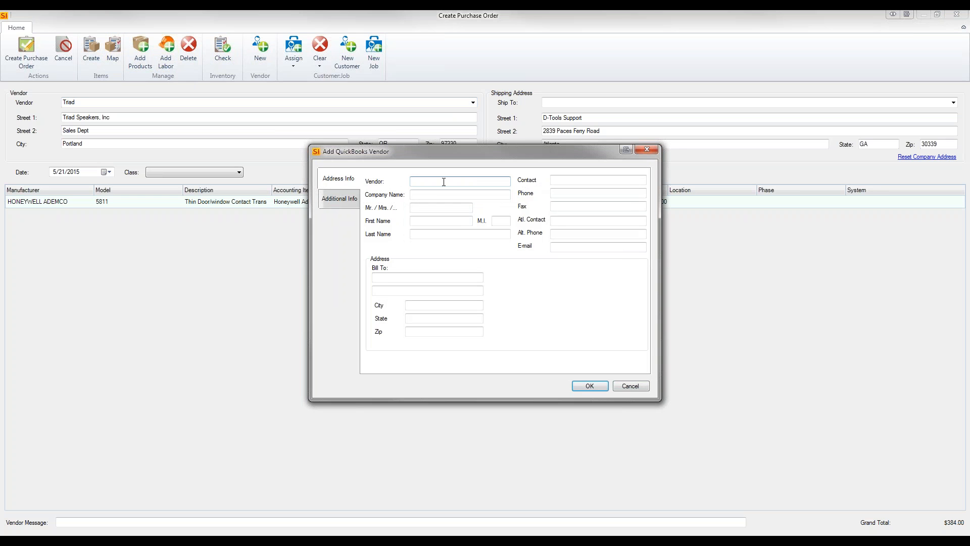
text(D-Tools Inc)
key(Tab)
text(D-Tools)
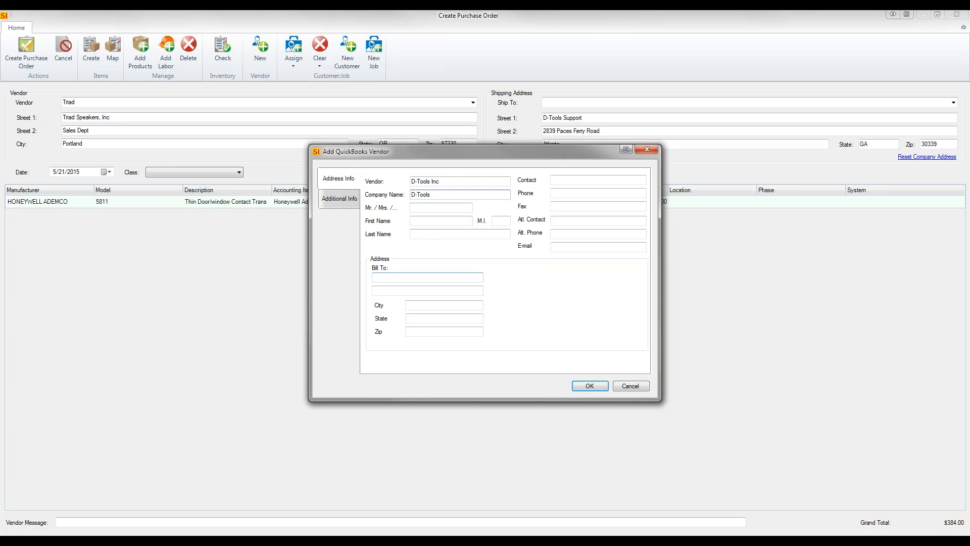
- Fill in the new vendor's bill-to street address, city, state and ZIP code, and save the vendor
click(429, 278)
text(2)
text(839 Pace)
text(s )
text(Per)
key(BackSpace)
text(erry)
key(BackSpace)
key(BackSpace)
key(BackSpace)
key(BackSpace)
key(BackSpace)
text(Ferry Rd)
key(Tab)
key(Tab)
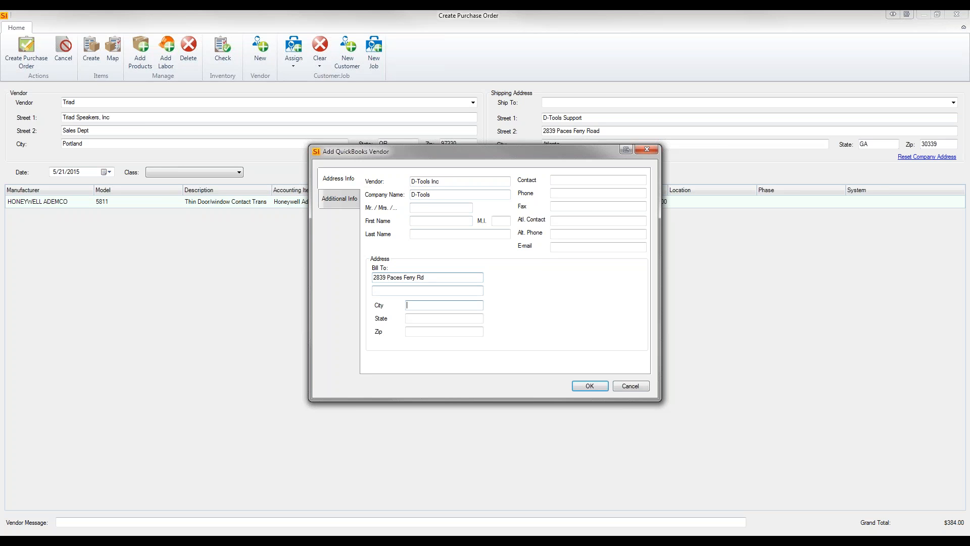
text(Atlanta)
key(Tab)
text(Geor)
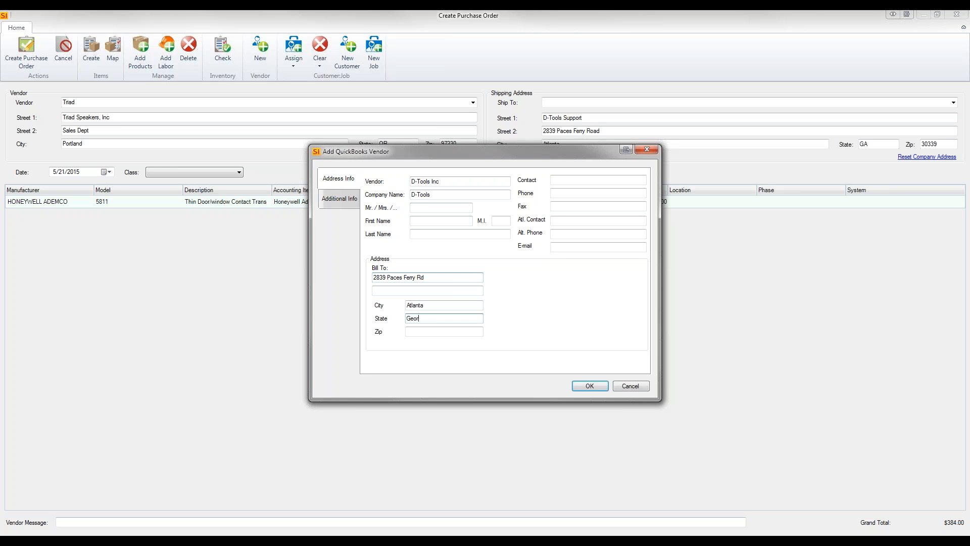
text(gia)
key(Tab)
text(30339)
click(590, 385)
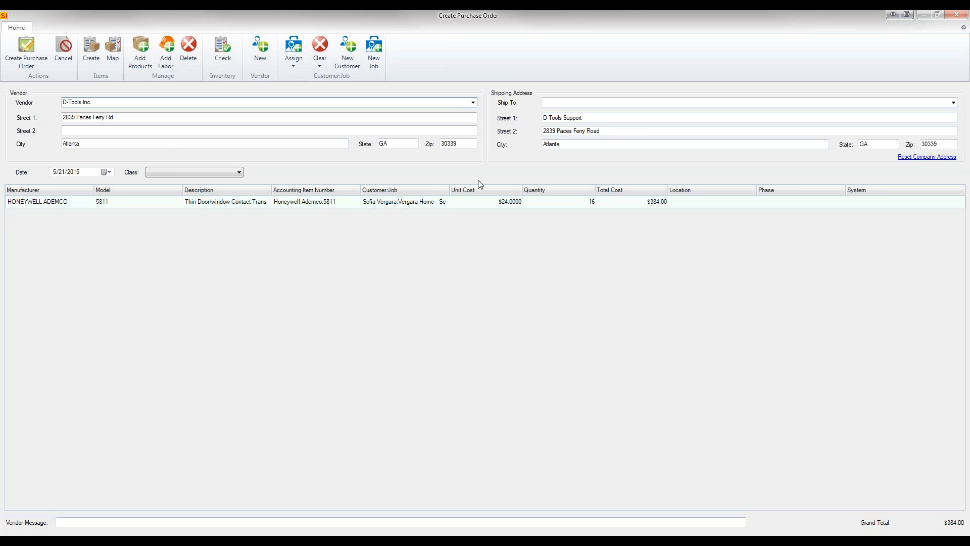
- Select the transmitter line and look through the Assign and Clear options for its Customer:Job
click(308, 204)
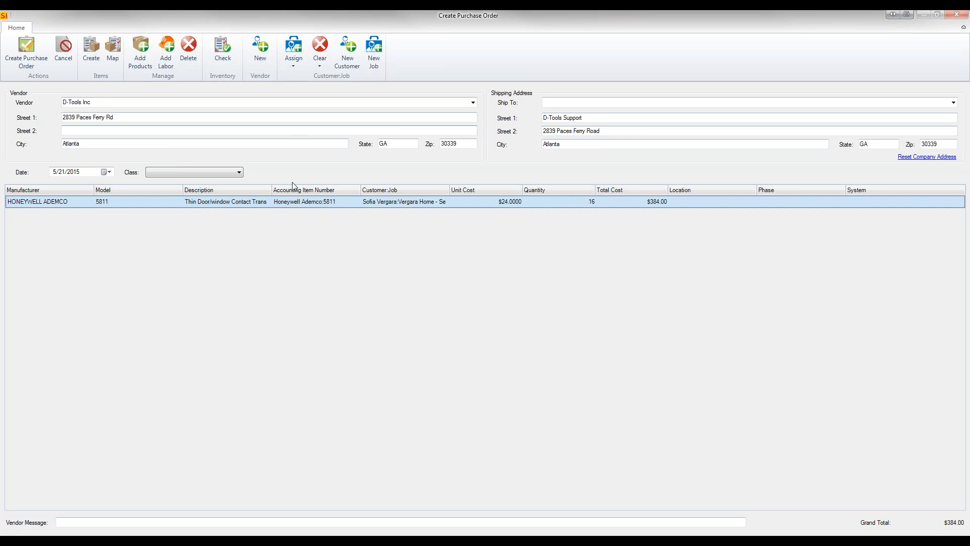
click(295, 60)
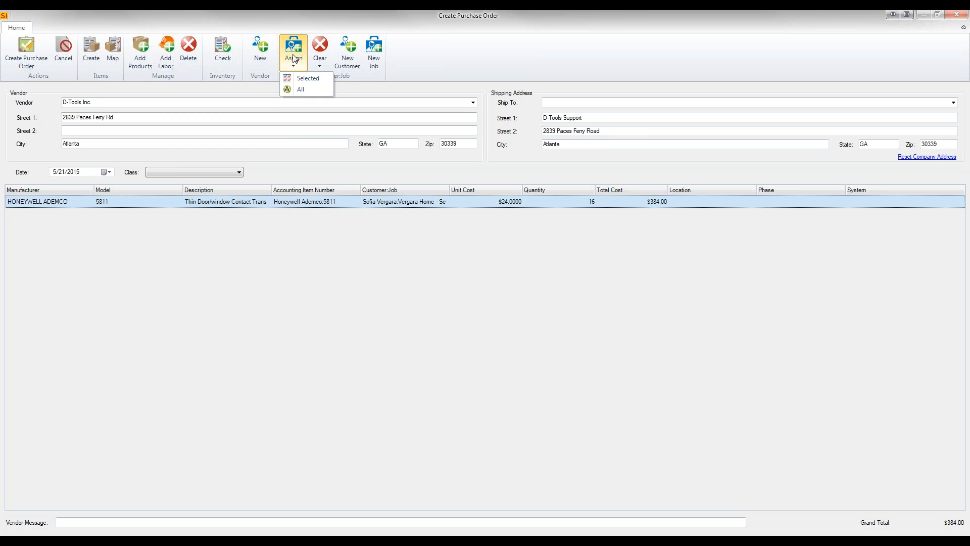
click(426, 65)
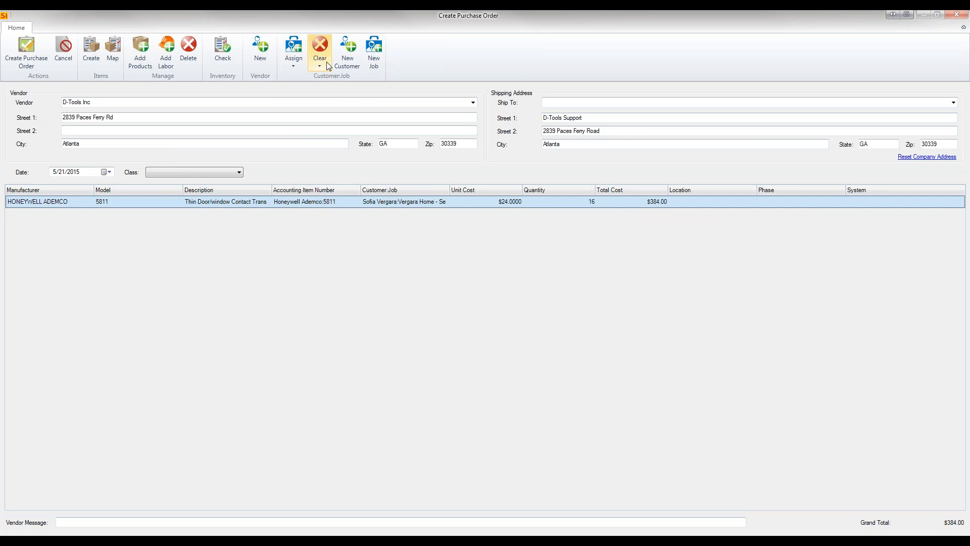
click(326, 62)
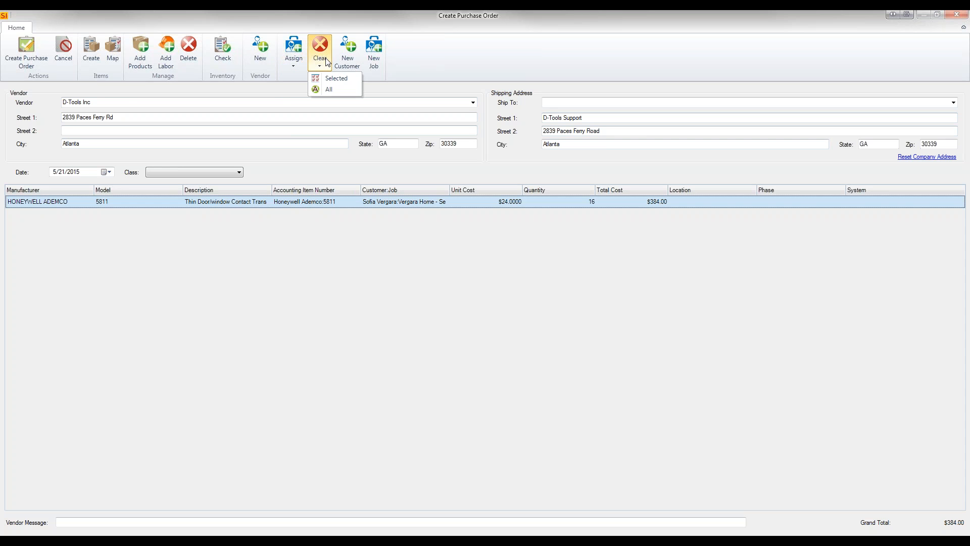
click(398, 63)
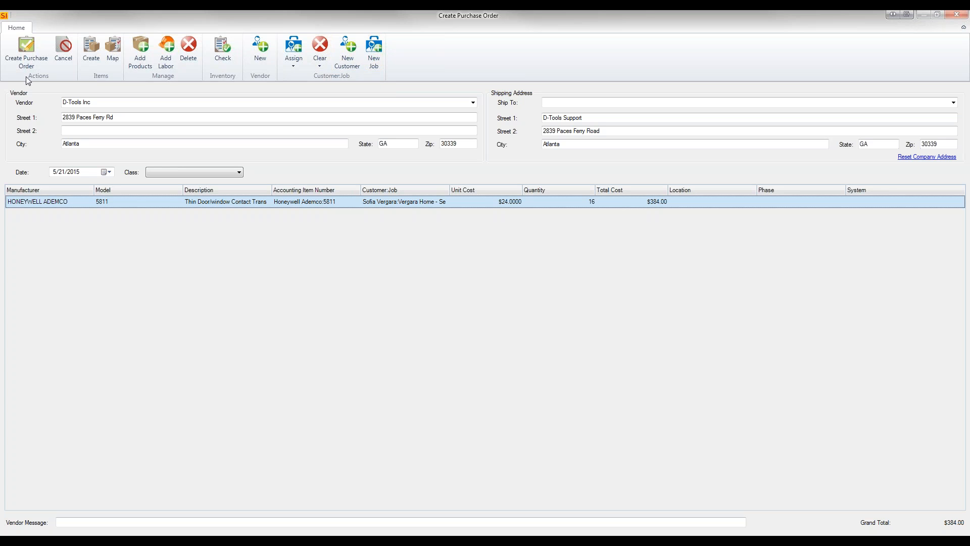
- Create the purchase order for D-Tools Inc in QuickBooks and save the project
click(20, 61)
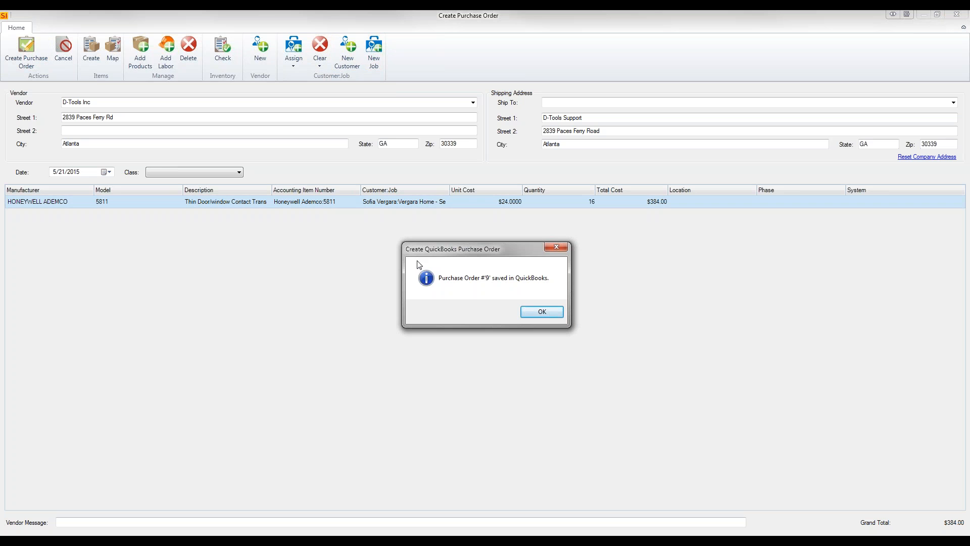
click(531, 314)
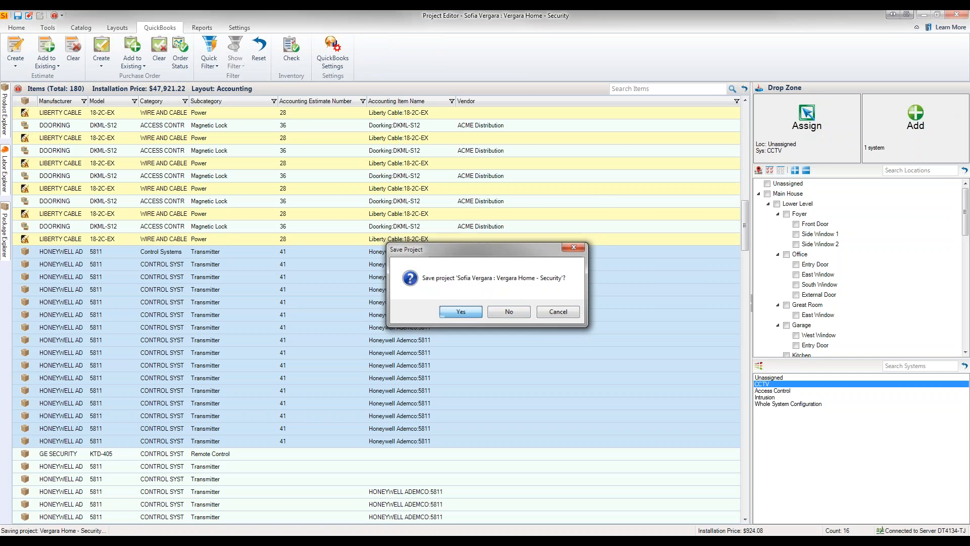
click(458, 313)
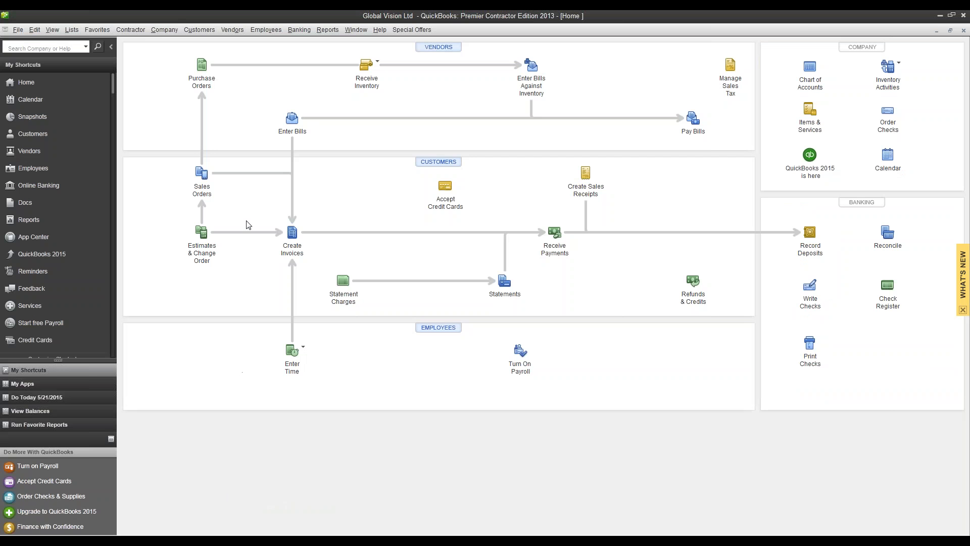
- Examine purchase order 9 in QuickBooks, close it and return to the D-Tools project
click(202, 73)
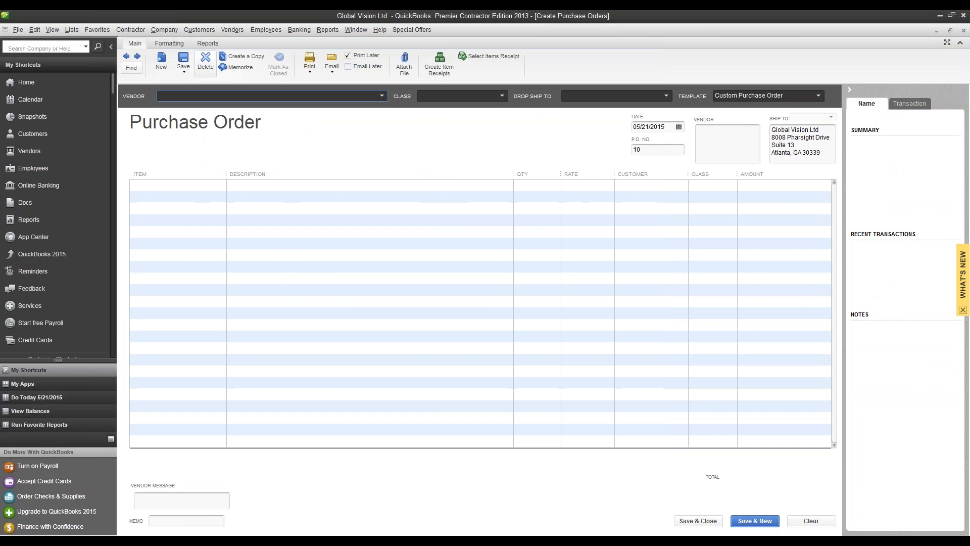
click(126, 58)
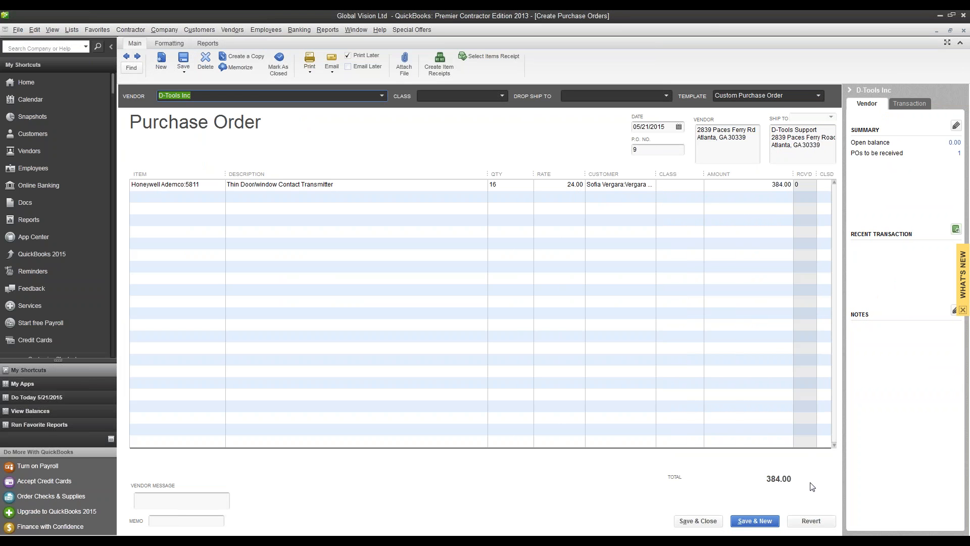
click(962, 32)
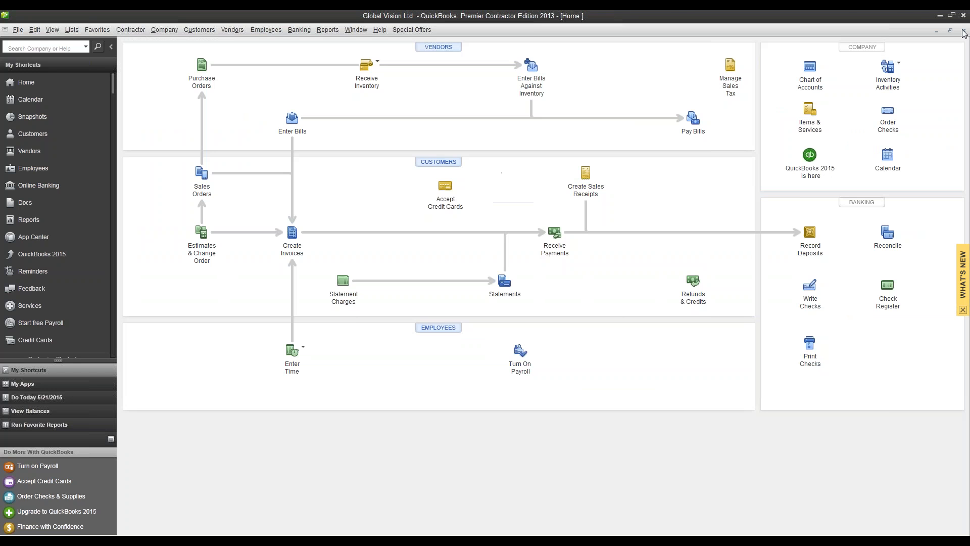
click(939, 17)
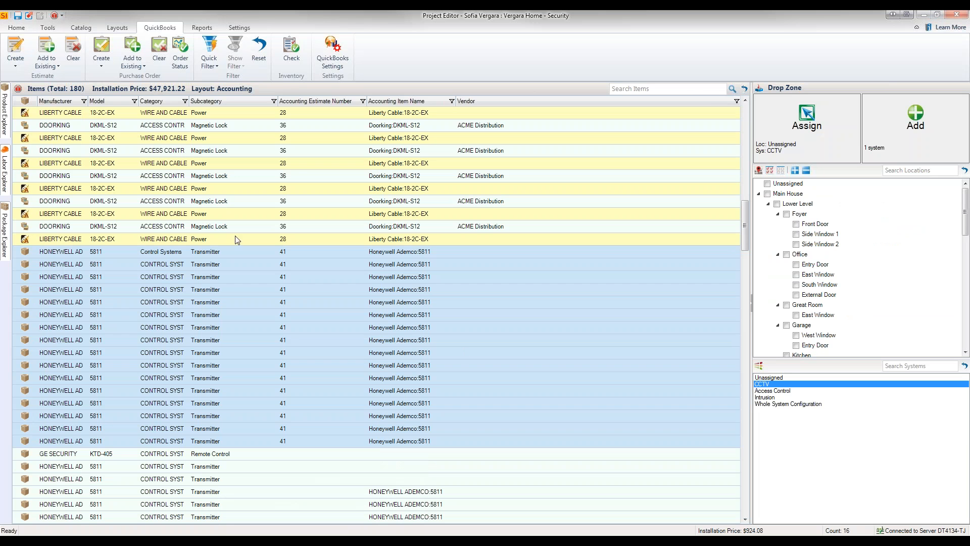
- Switch the item list to the Order layout and examine the transmitters' order status, order number and ordered date
click(111, 30)
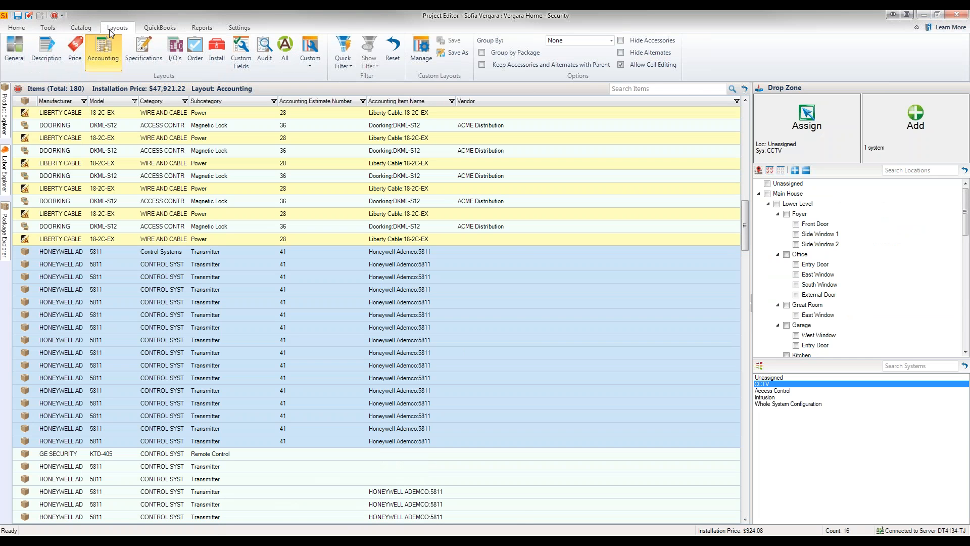
click(194, 55)
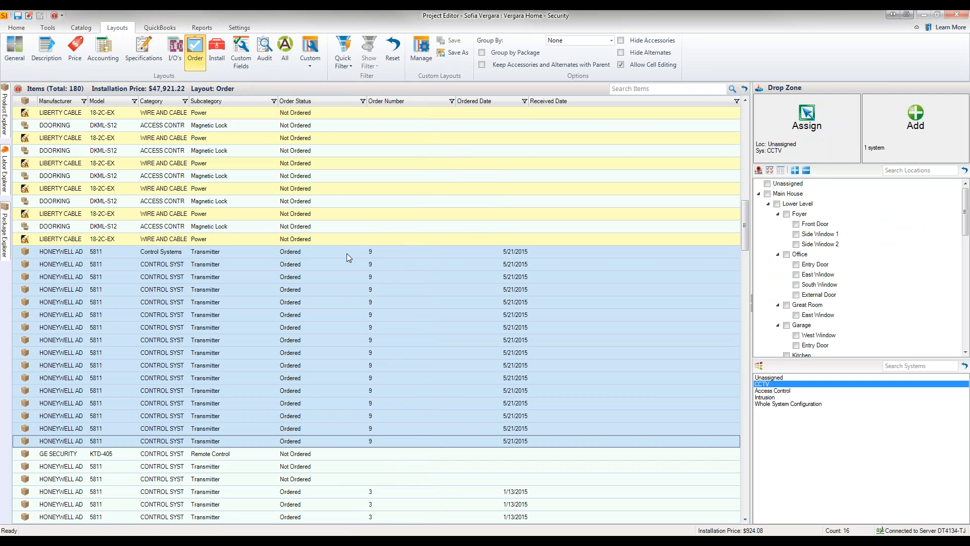
click(346, 253)
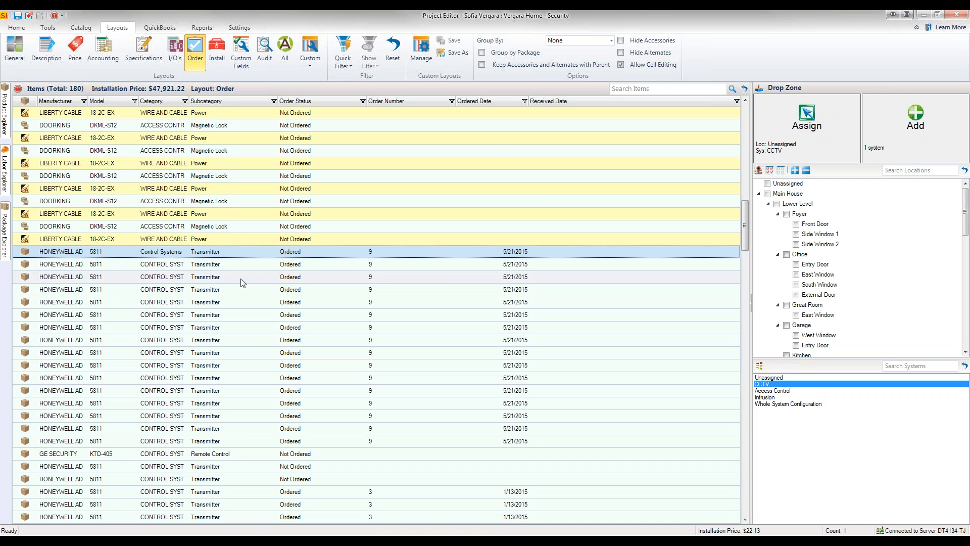
- Check the QuickBooks order status of the selected Honeywell 5811 transmitter, comparing ordered and received quantities, and close the results
click(159, 29)
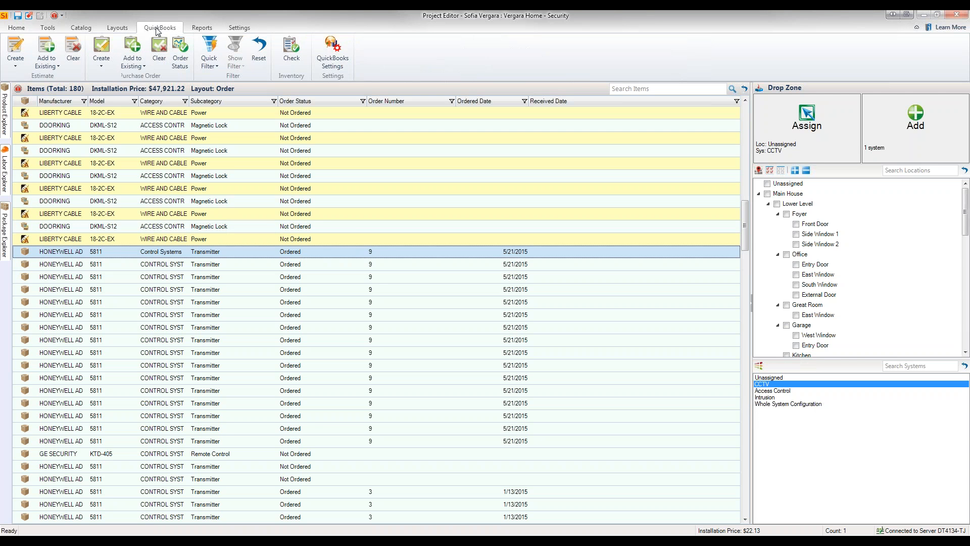
click(180, 53)
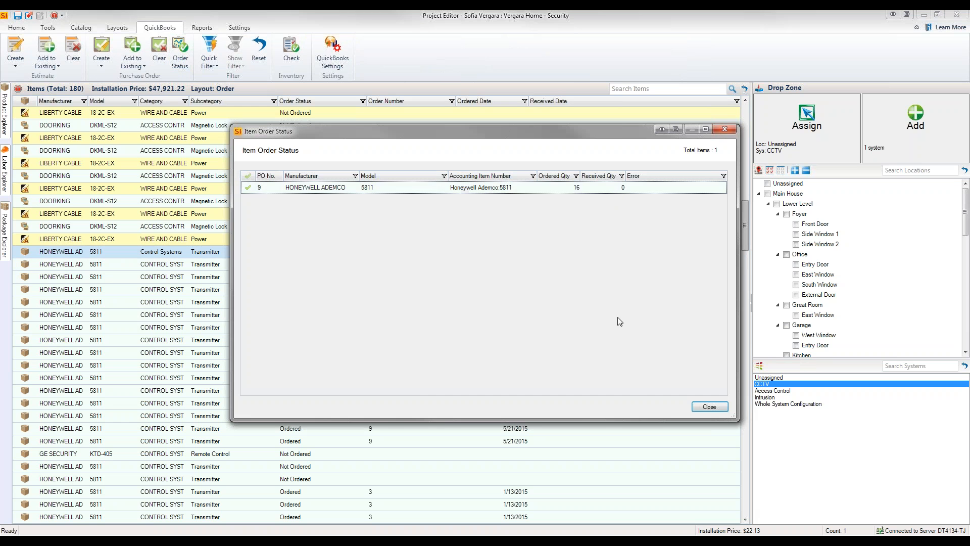
click(710, 407)
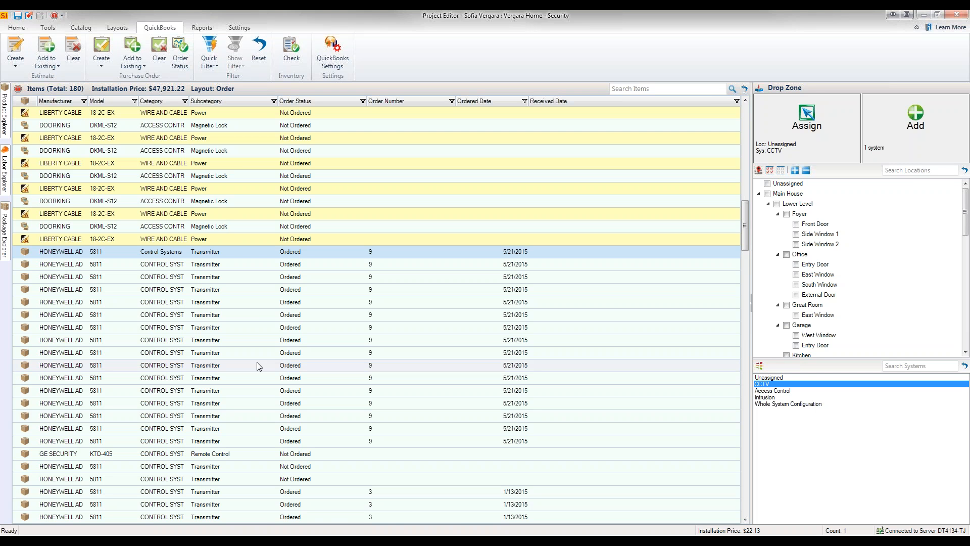
click(244, 281)
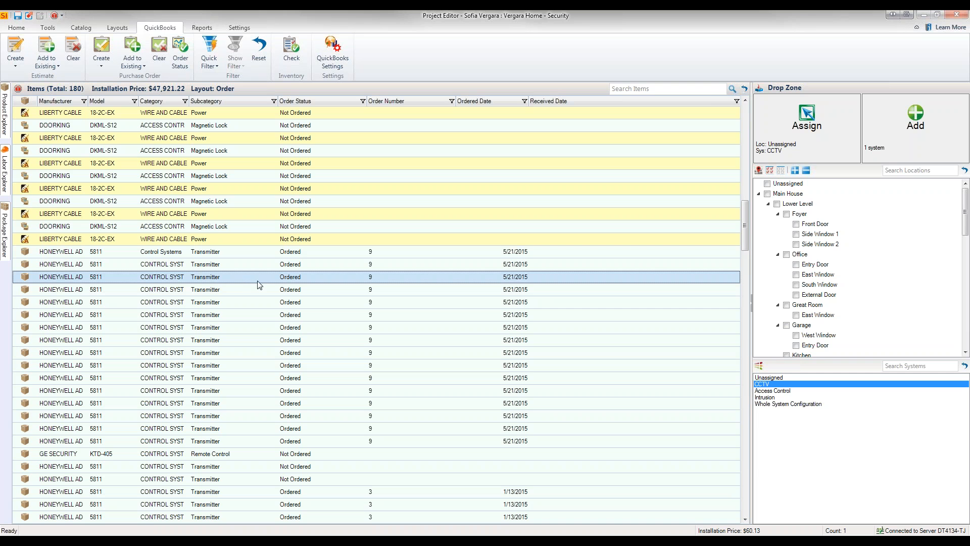
- Close the security project in the Project Editor and check it in
click(962, 18)
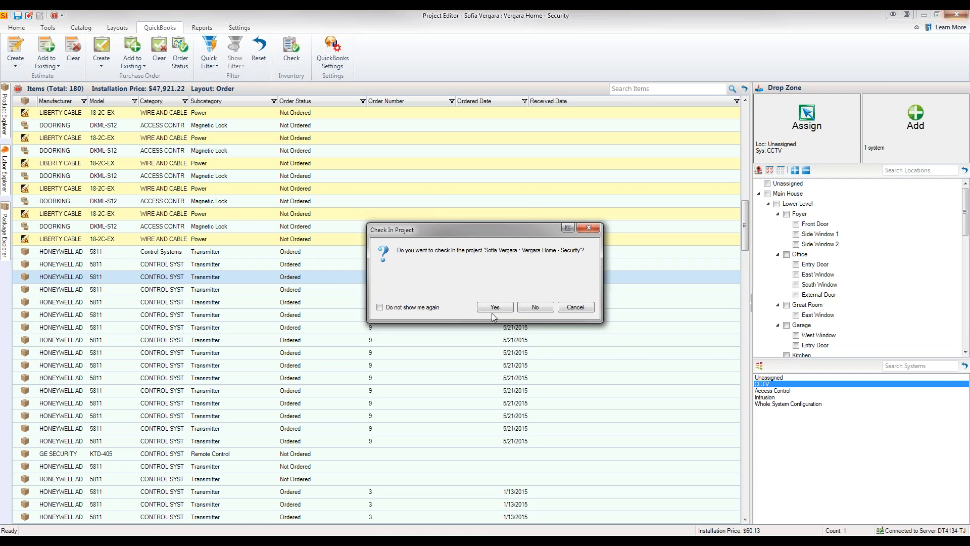
click(575, 308)
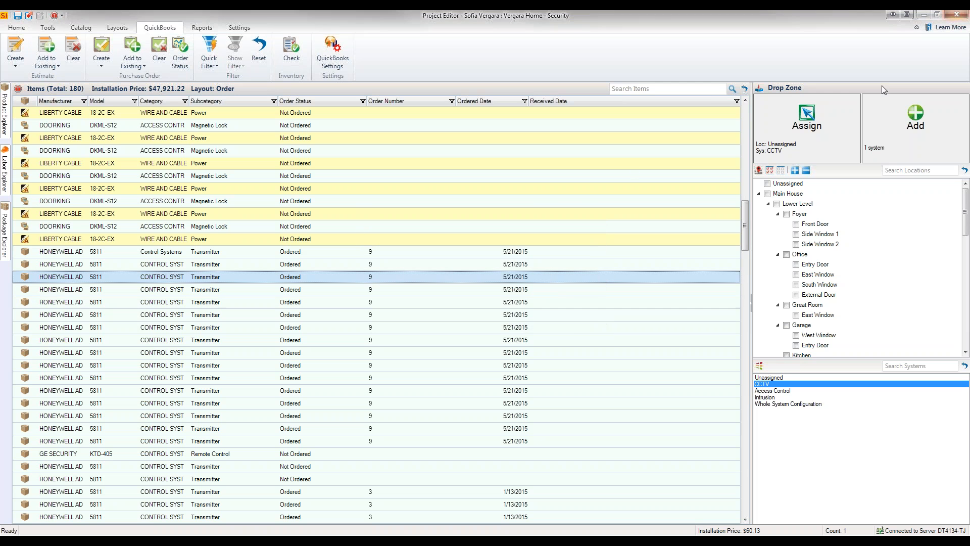
click(957, 14)
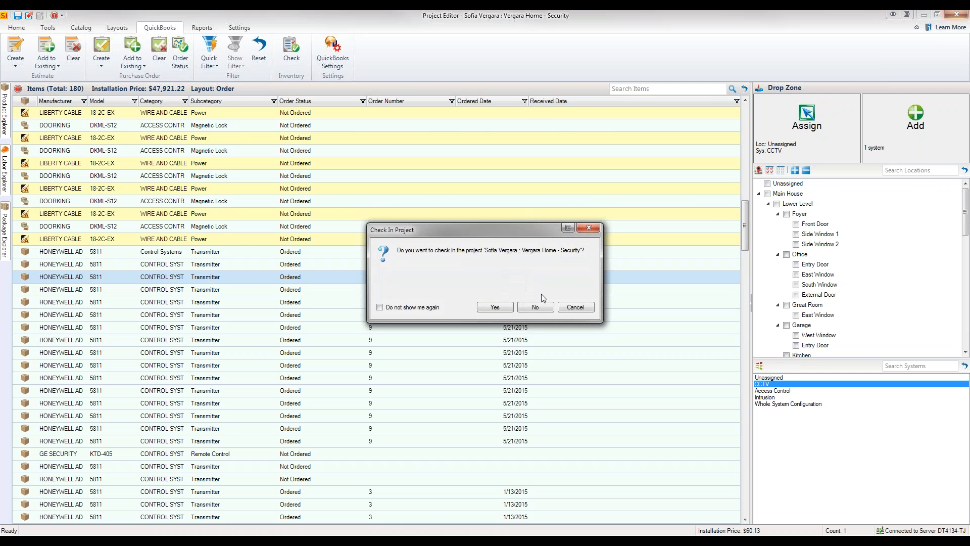
click(495, 307)
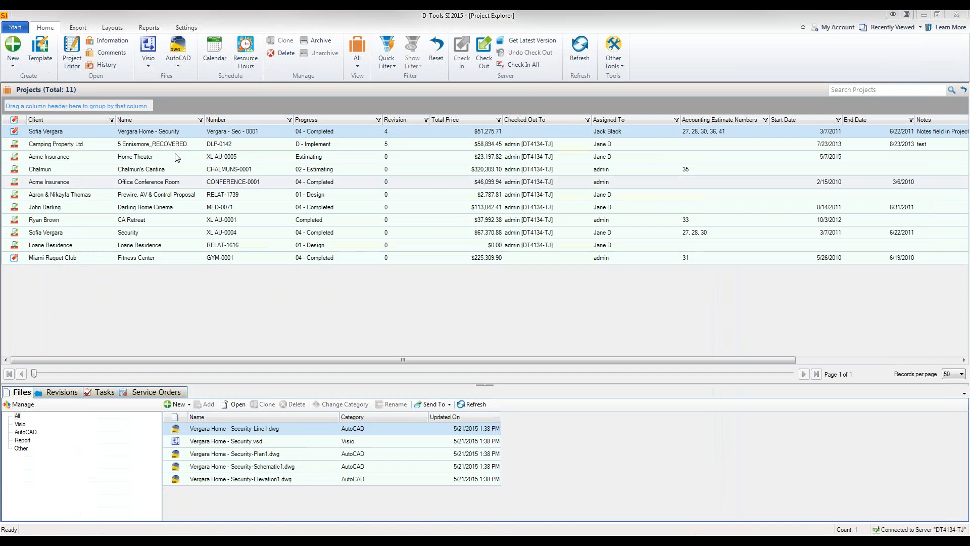
- Go to the SI home page and locate the SI Help Videos link
click(15, 27)
click(40, 37)
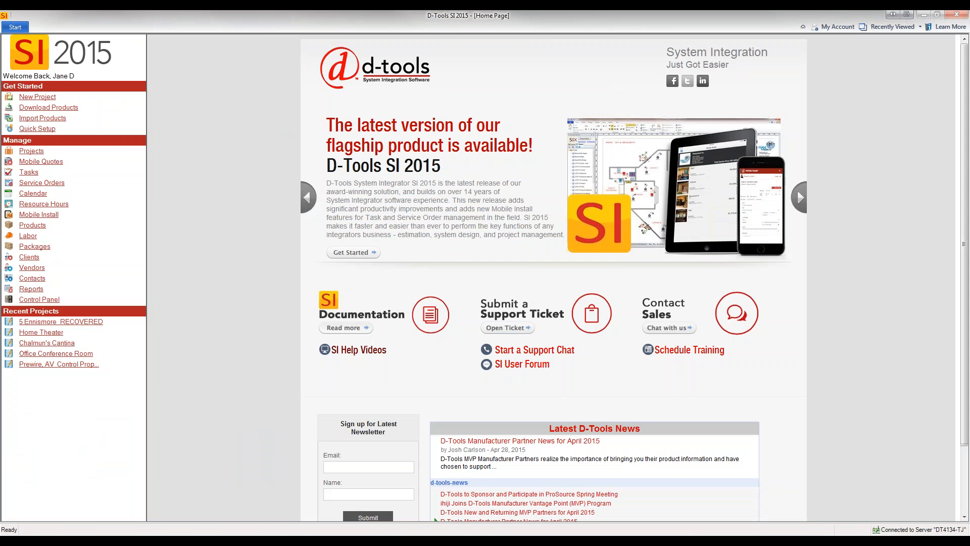
click(350, 353)
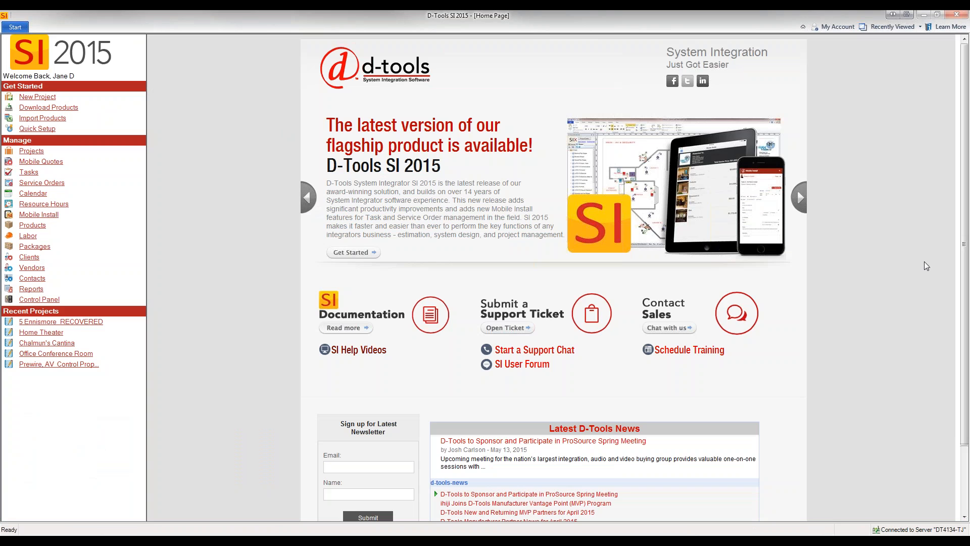